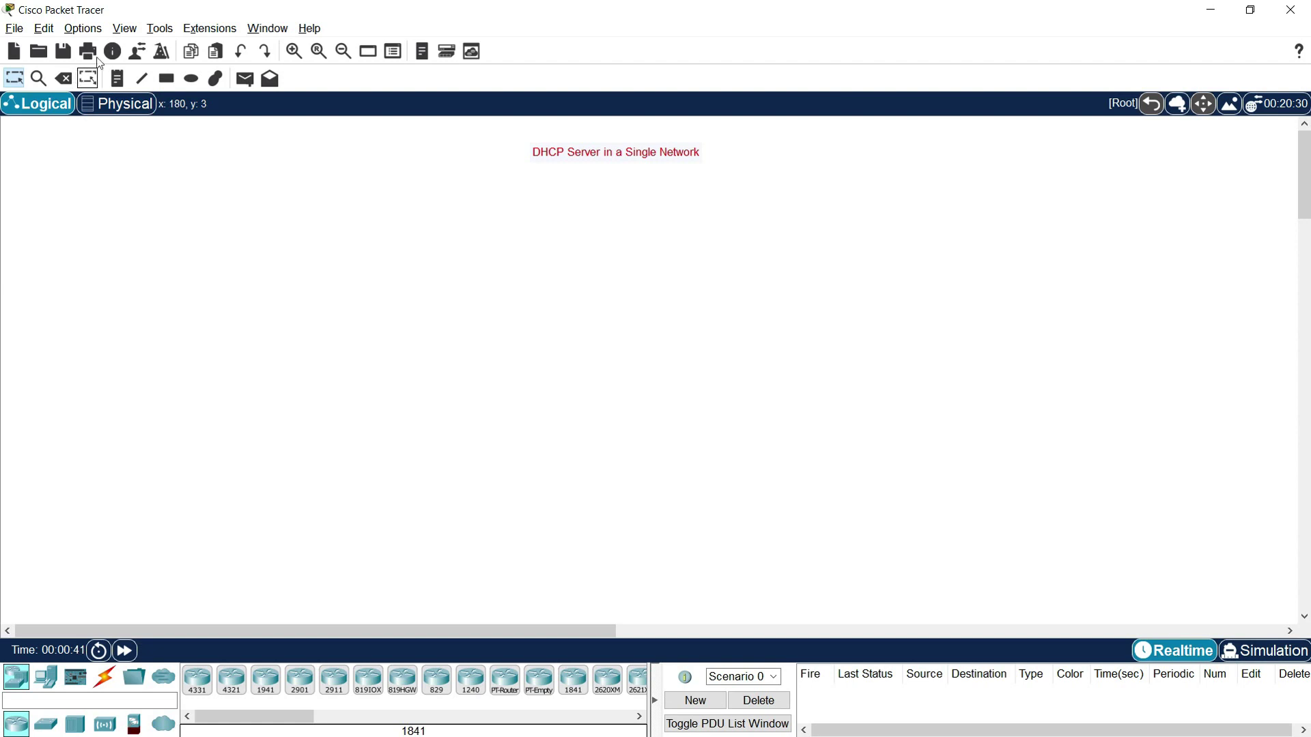
Step: Check the installed program version in the About information, and close it
click(310, 30)
click(332, 104)
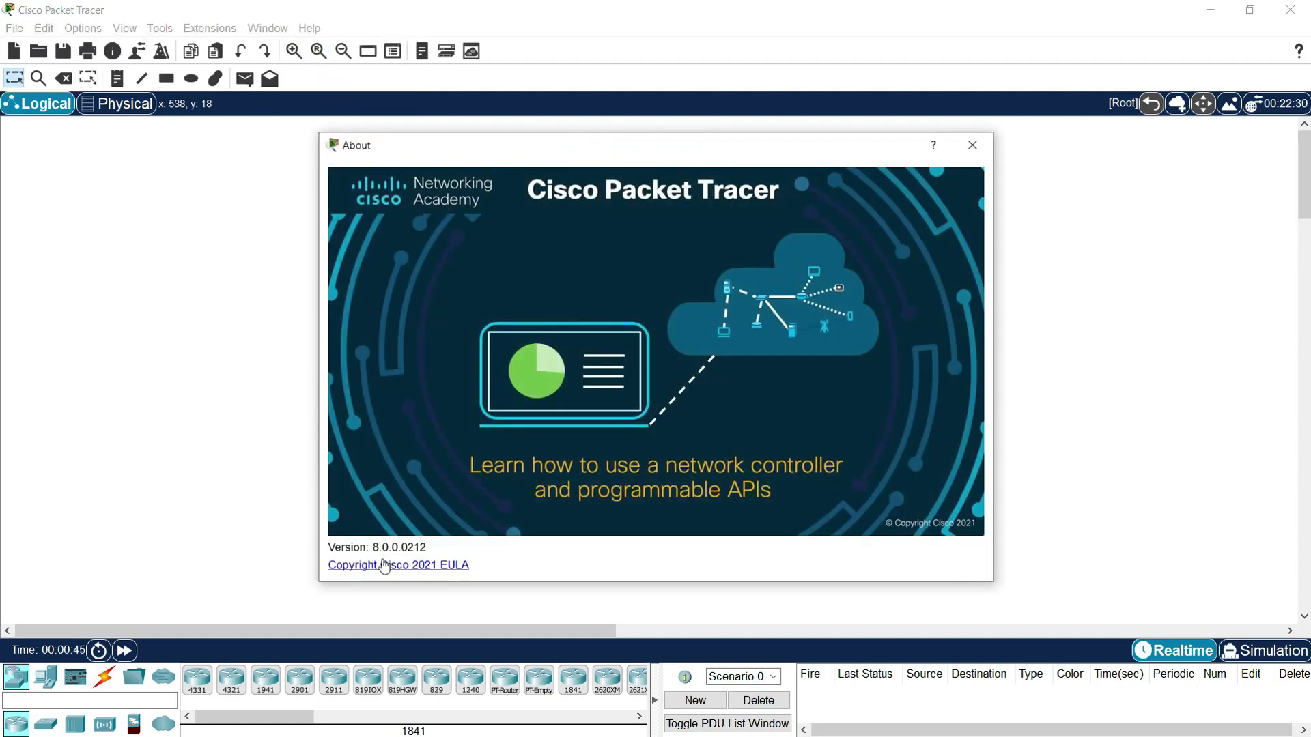
click(969, 146)
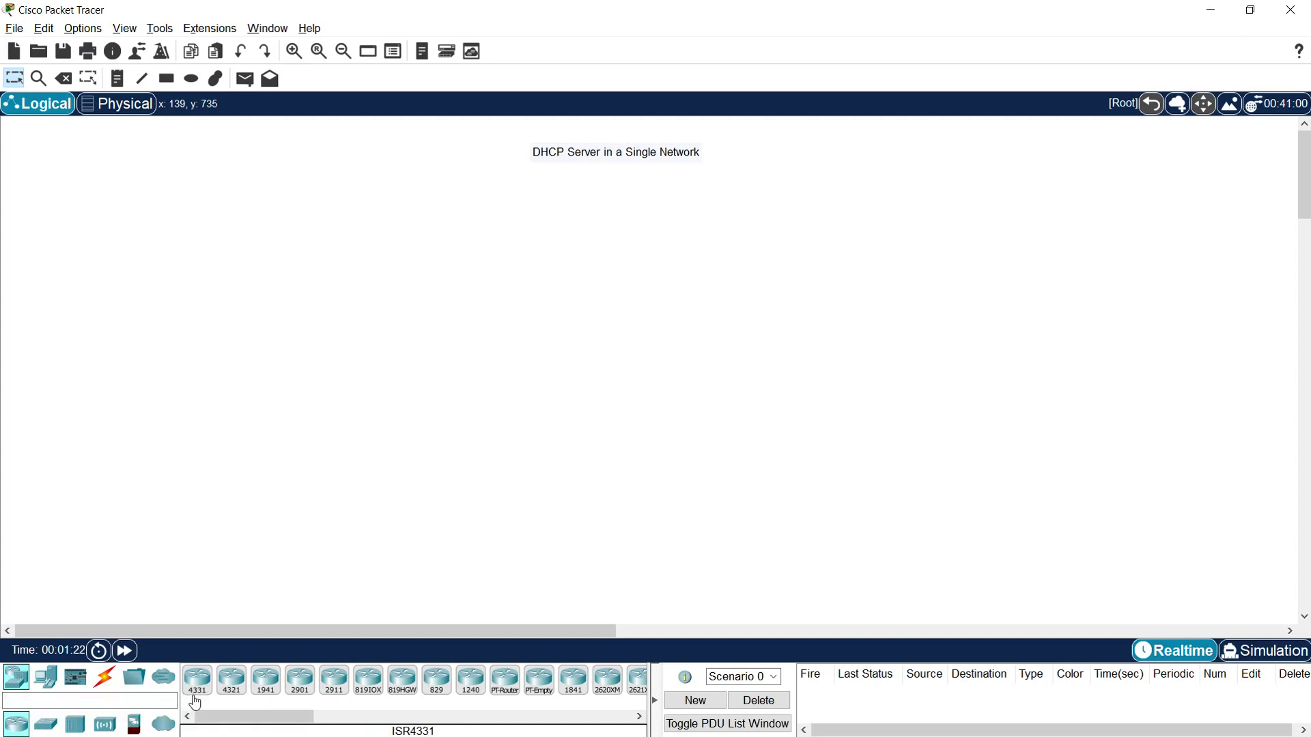
Step: Place a 4331 router below the topology title and a 2960 switch beneath the router
click(196, 693)
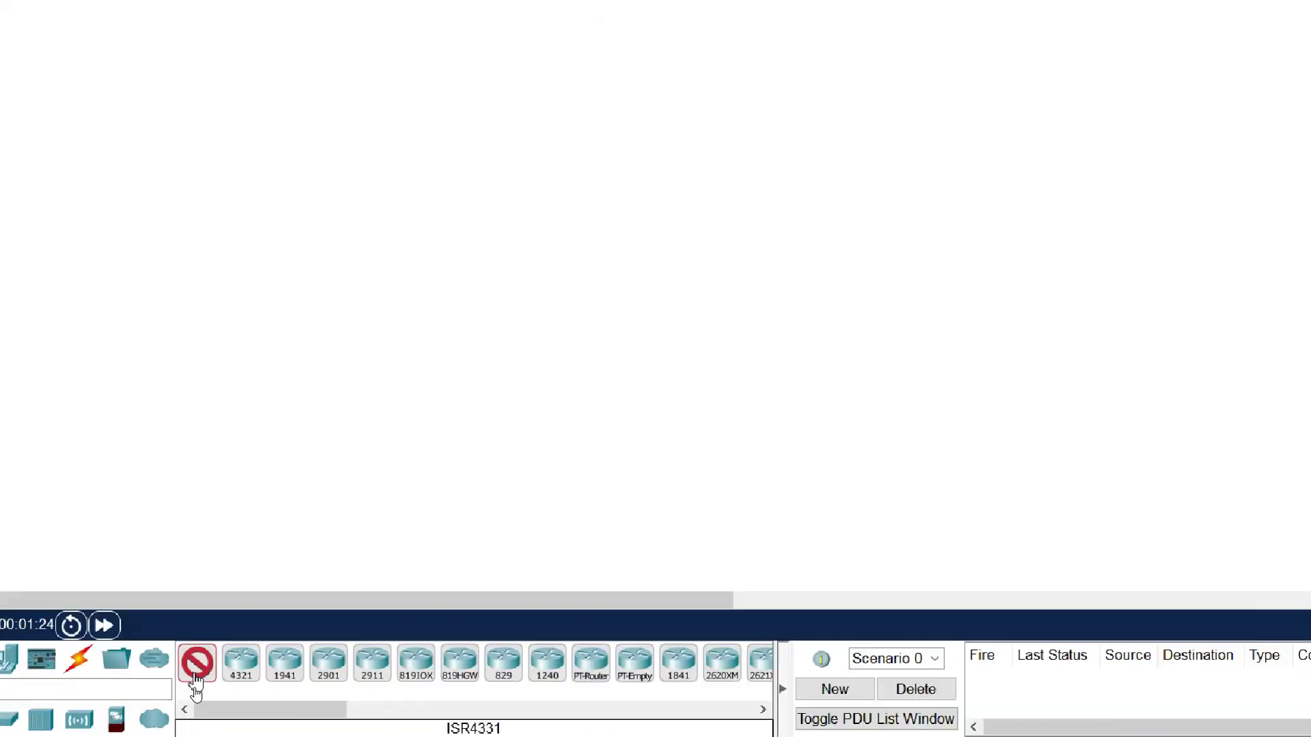
click(611, 244)
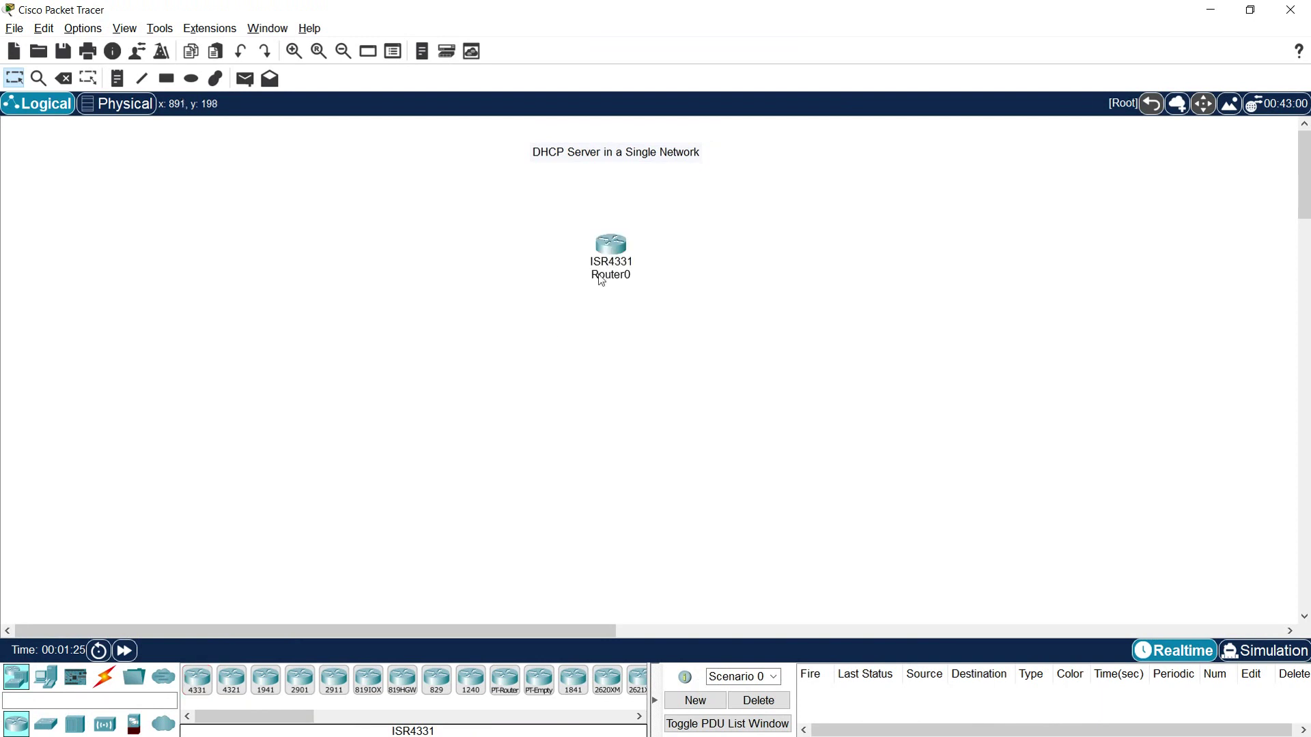
click(46, 724)
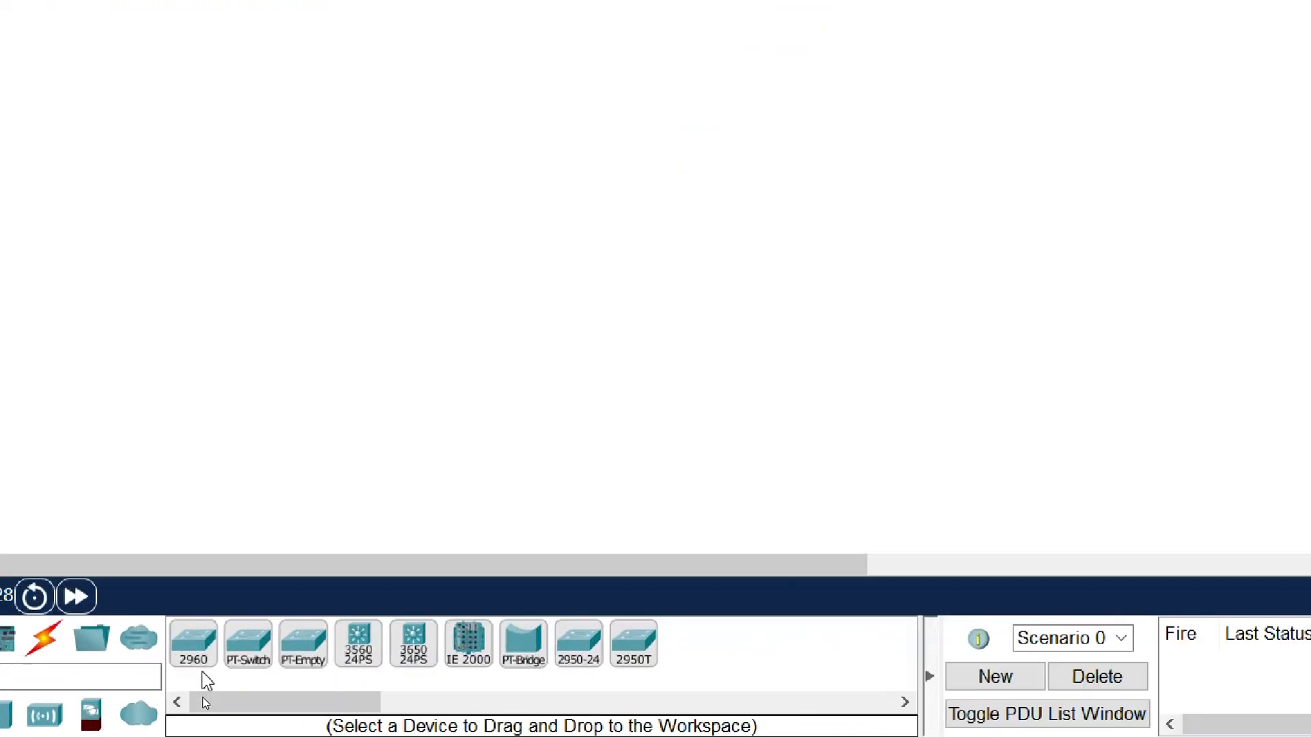
click(194, 649)
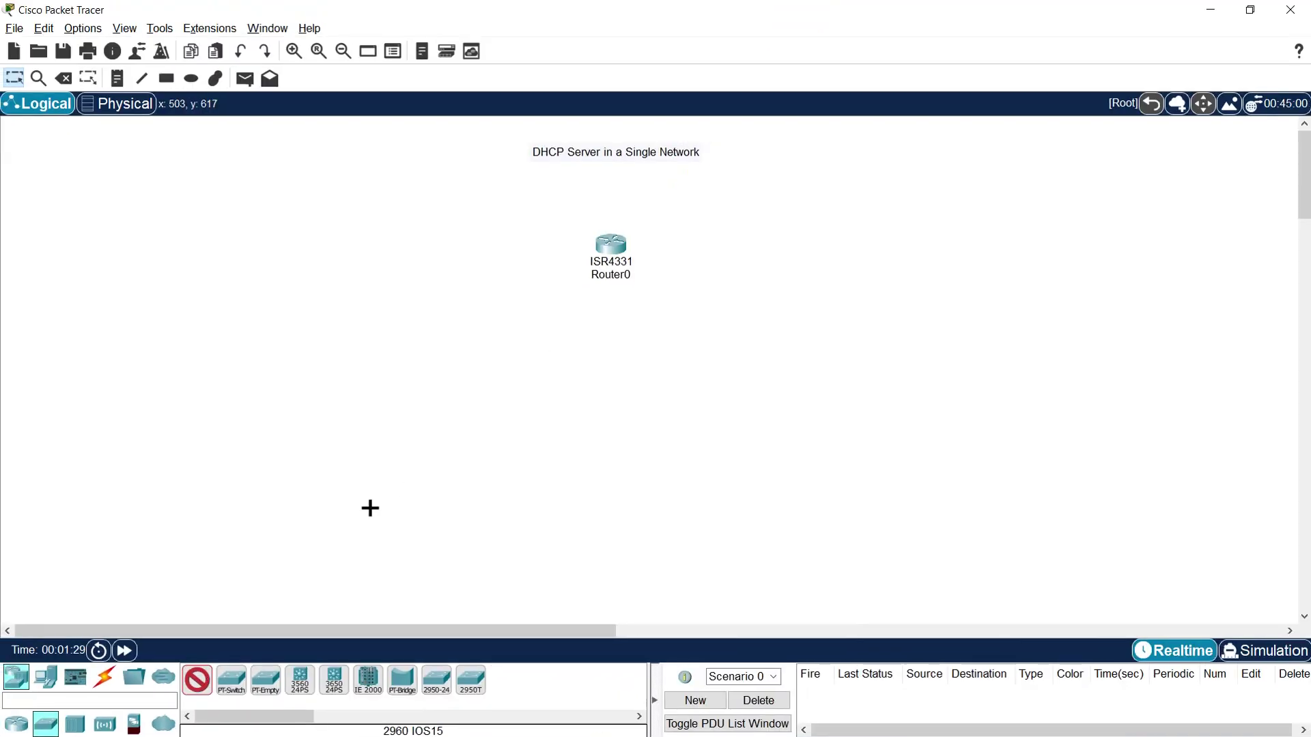
click(614, 373)
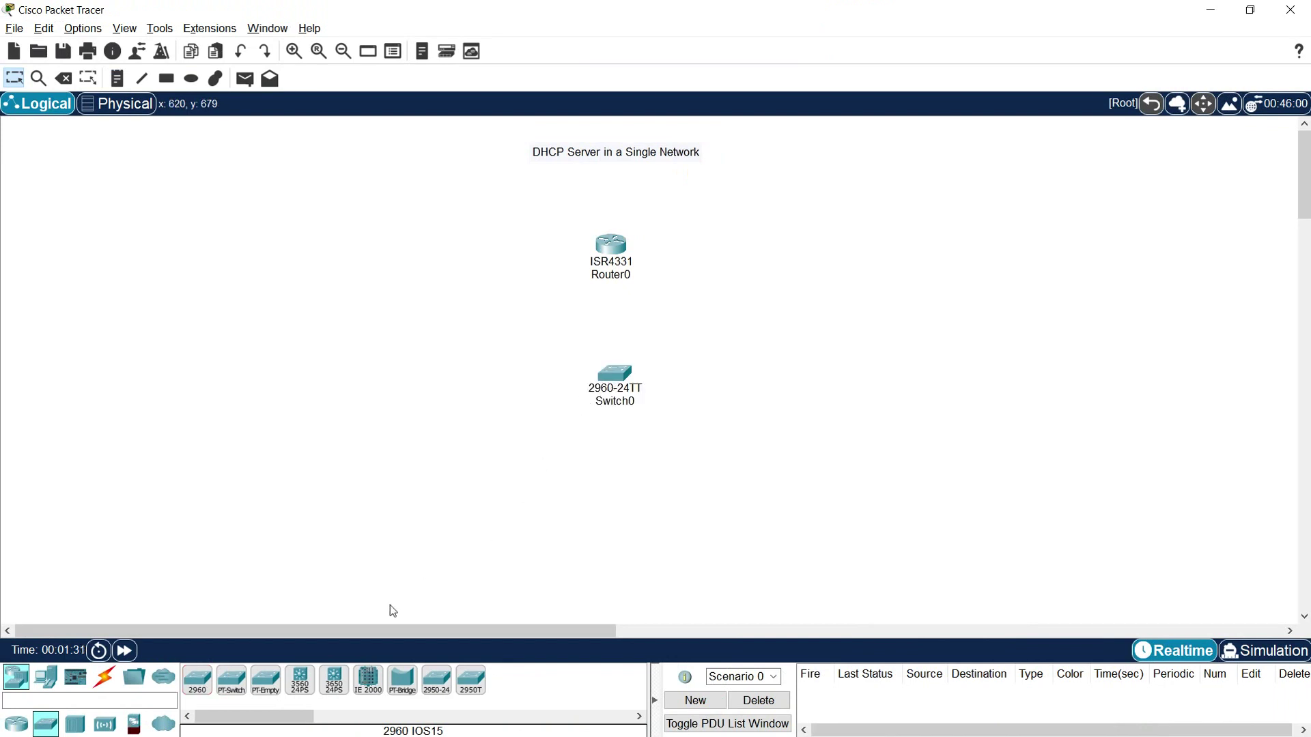
Step: Place one PC to the left of the switch, another PC below it, and a server to its right
click(46, 677)
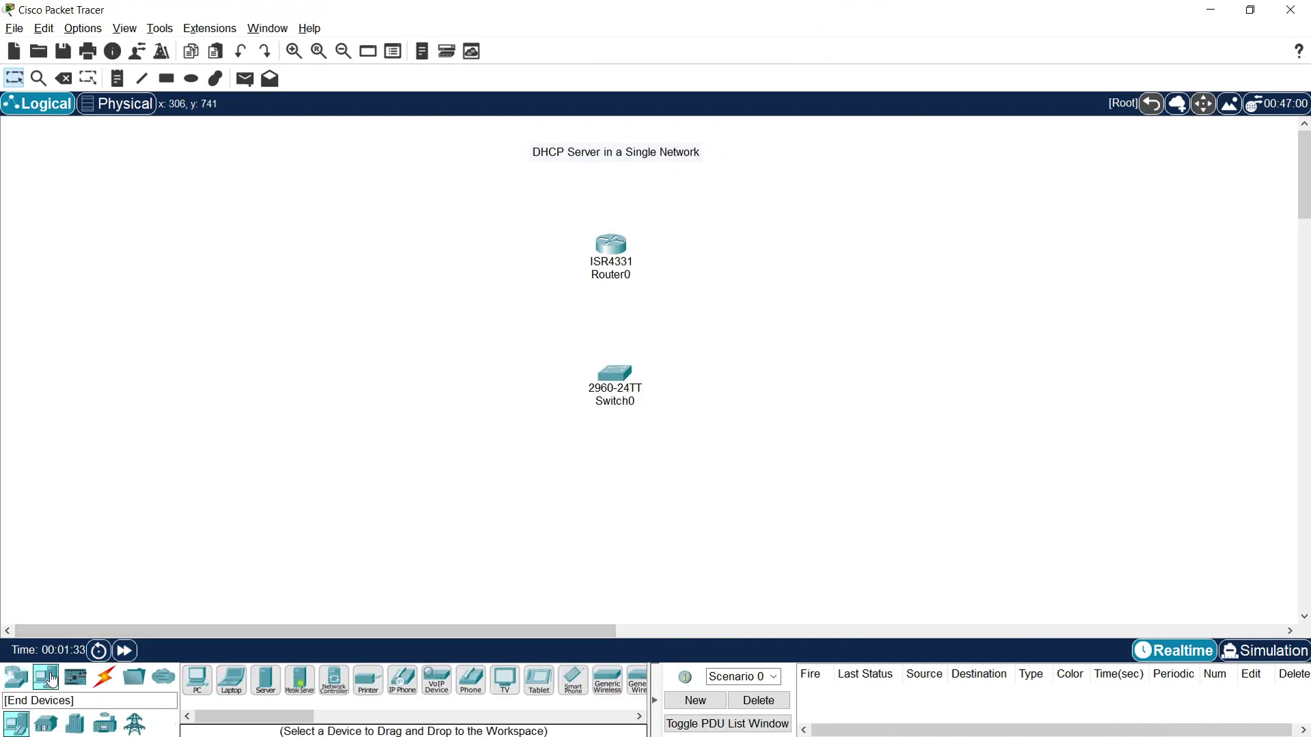
click(197, 680)
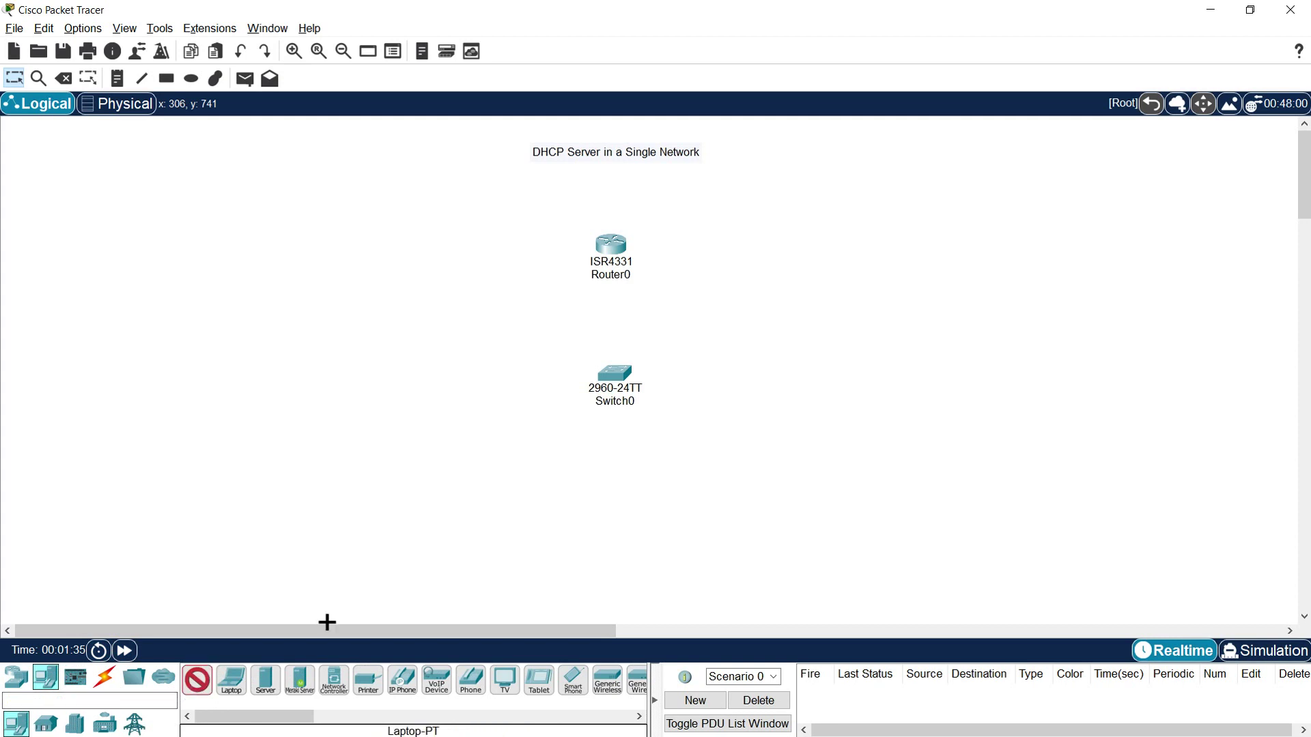
click(468, 385)
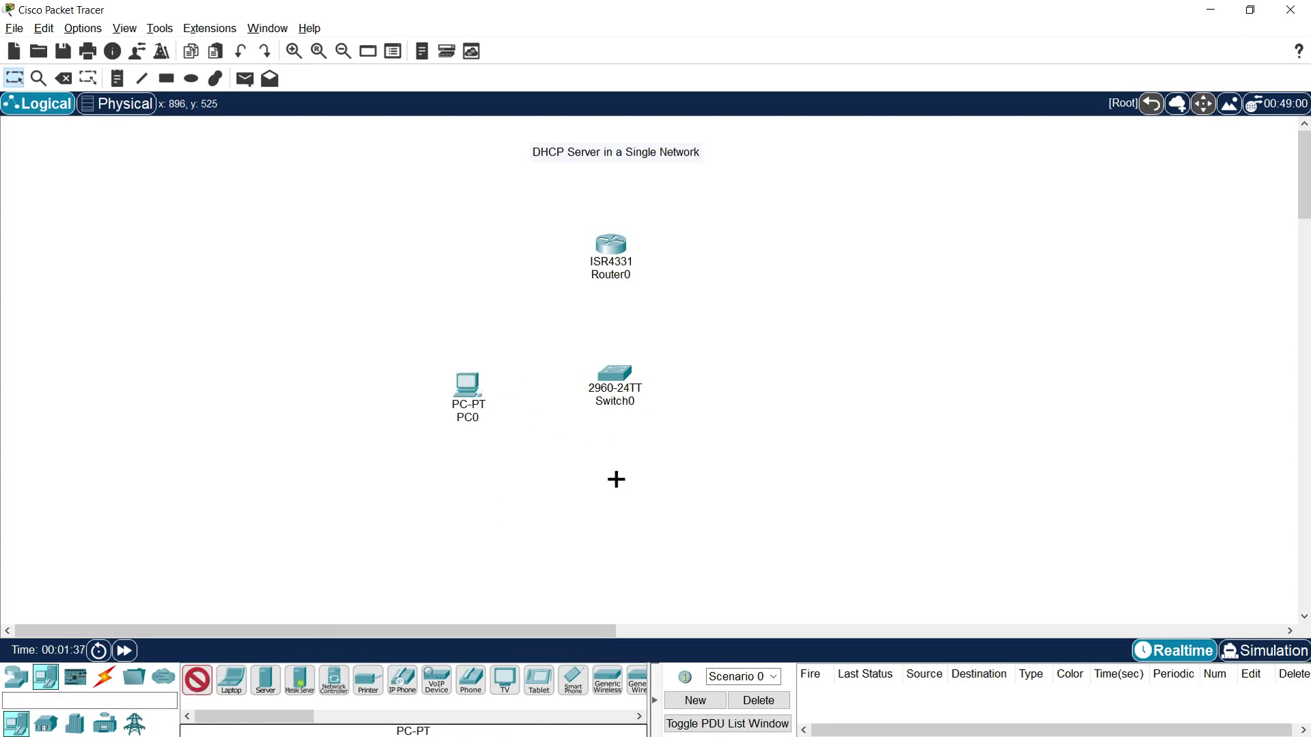
click(614, 513)
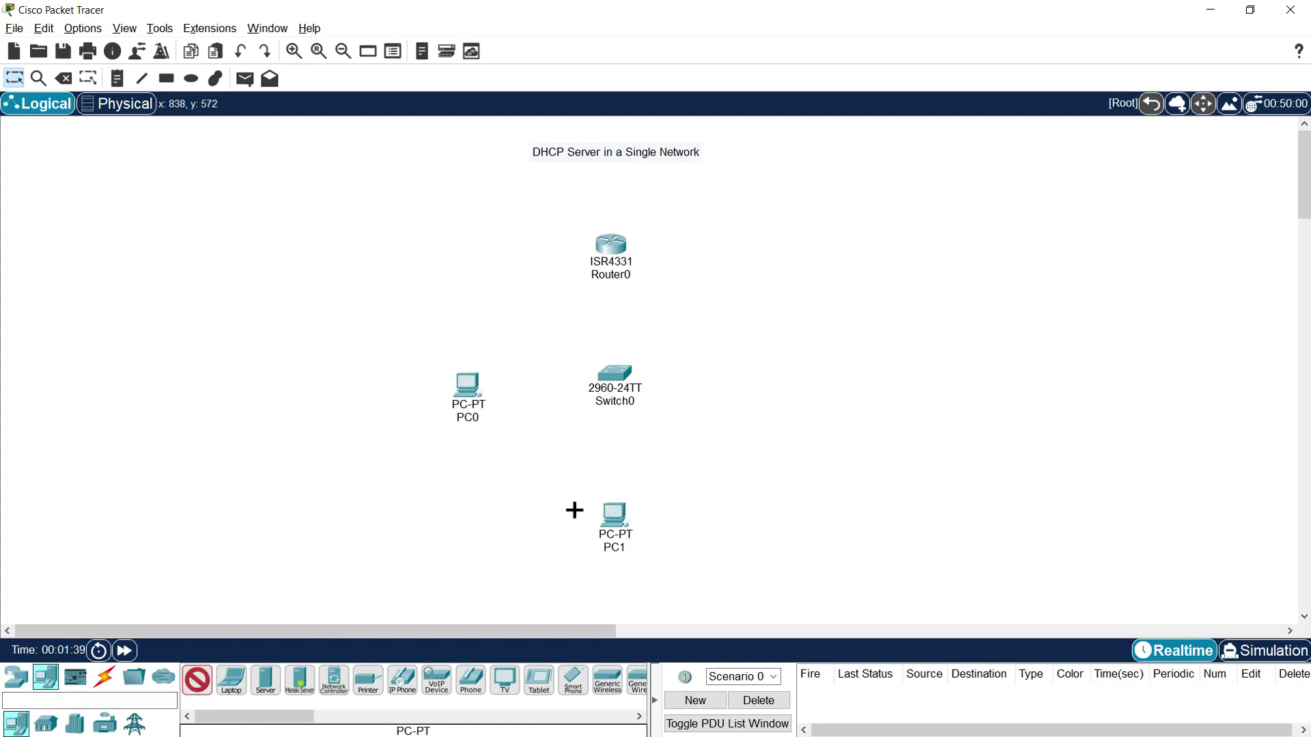
click(266, 684)
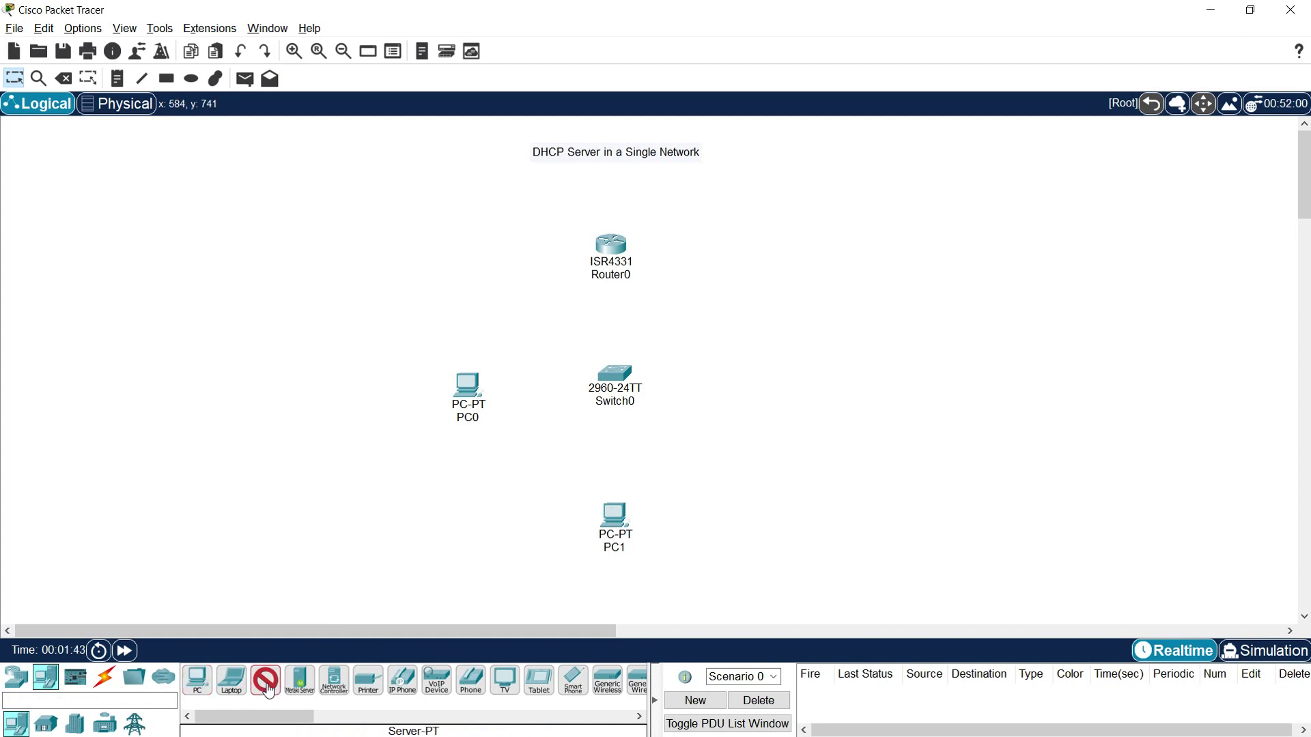
click(769, 372)
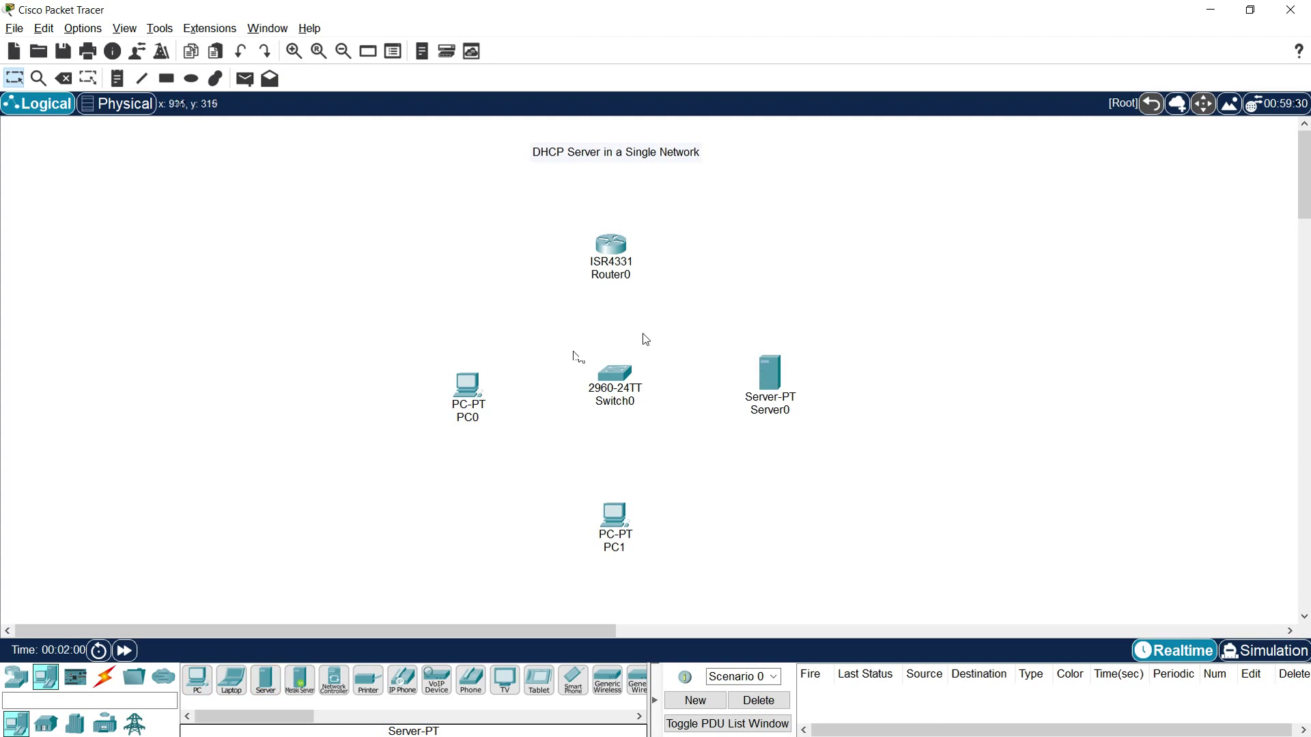
Step: Rename the router as R1 and the switch as S1
click(623, 285)
drag(635, 276, 609, 276)
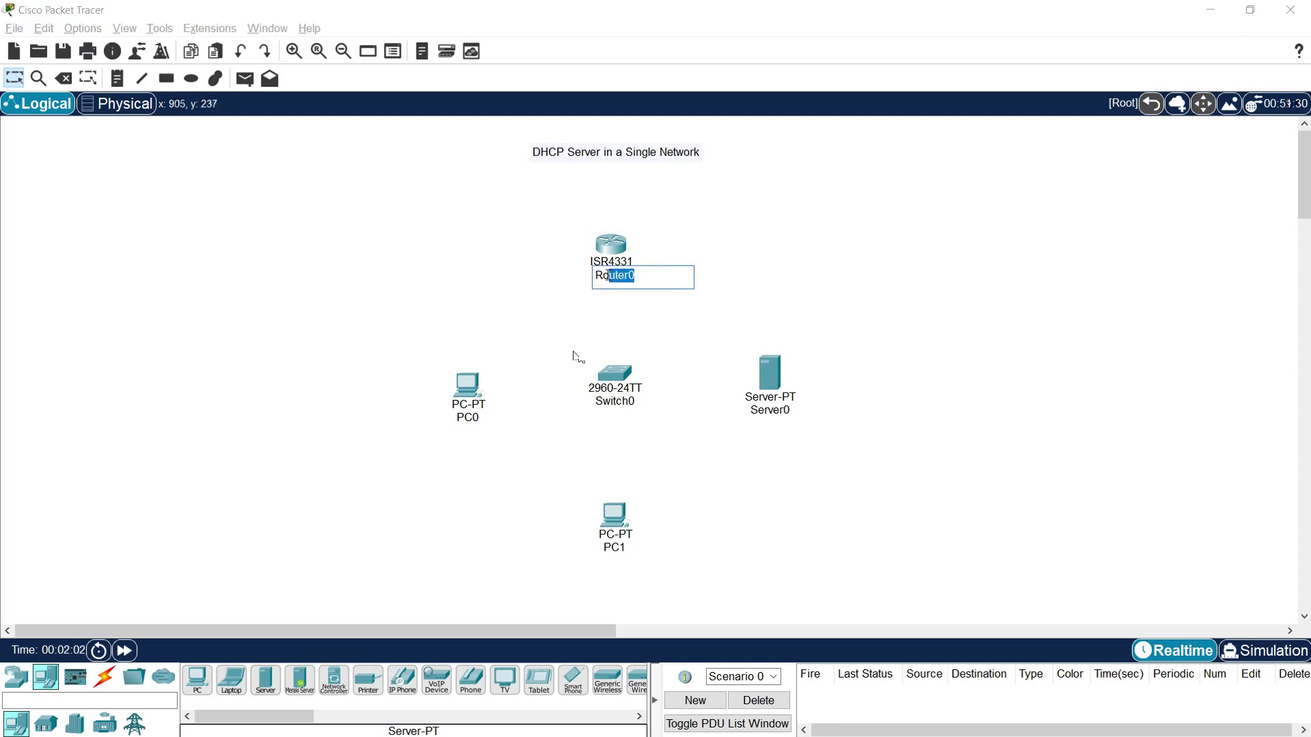
text(1)
key(Return)
click(629, 408)
drag(635, 404, 617, 405)
text(1)
key(Return)
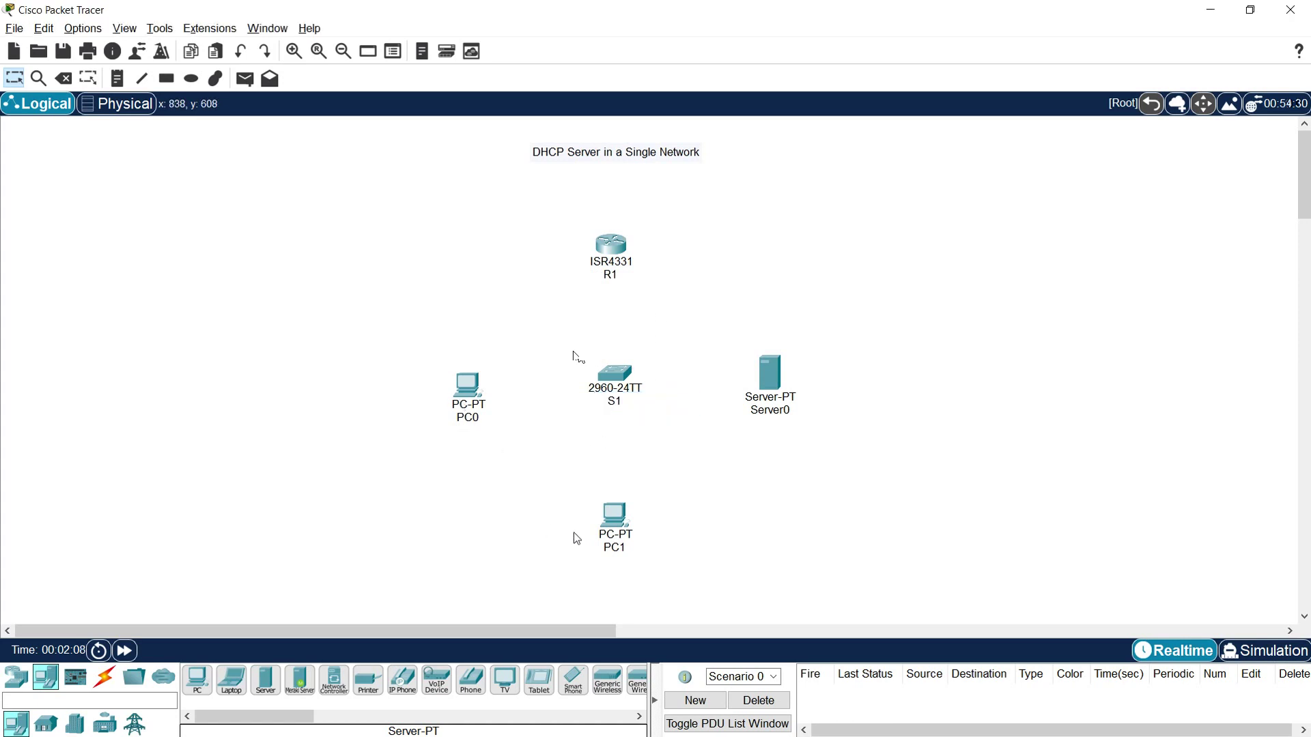
Step: Rename the server as DHCP_Server
click(771, 411)
drag(816, 411, 720, 408)
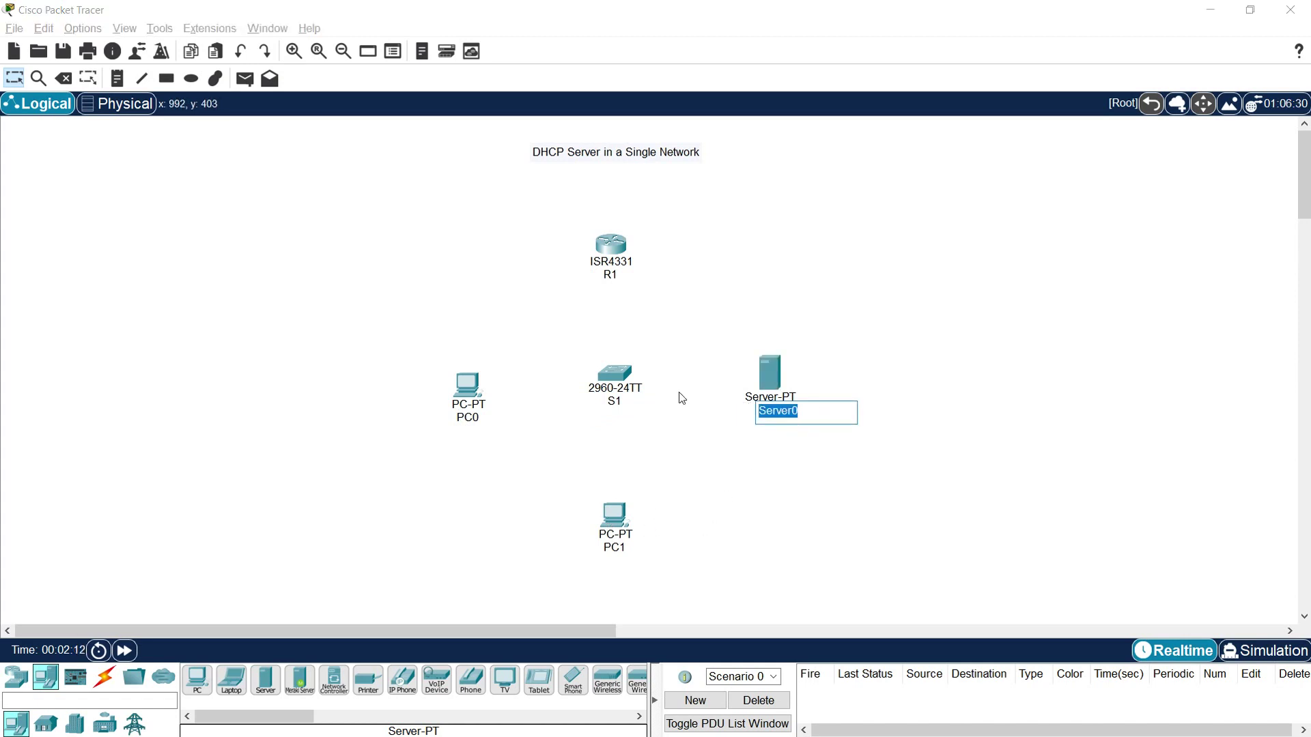
text(DHCP_)
key(Return)
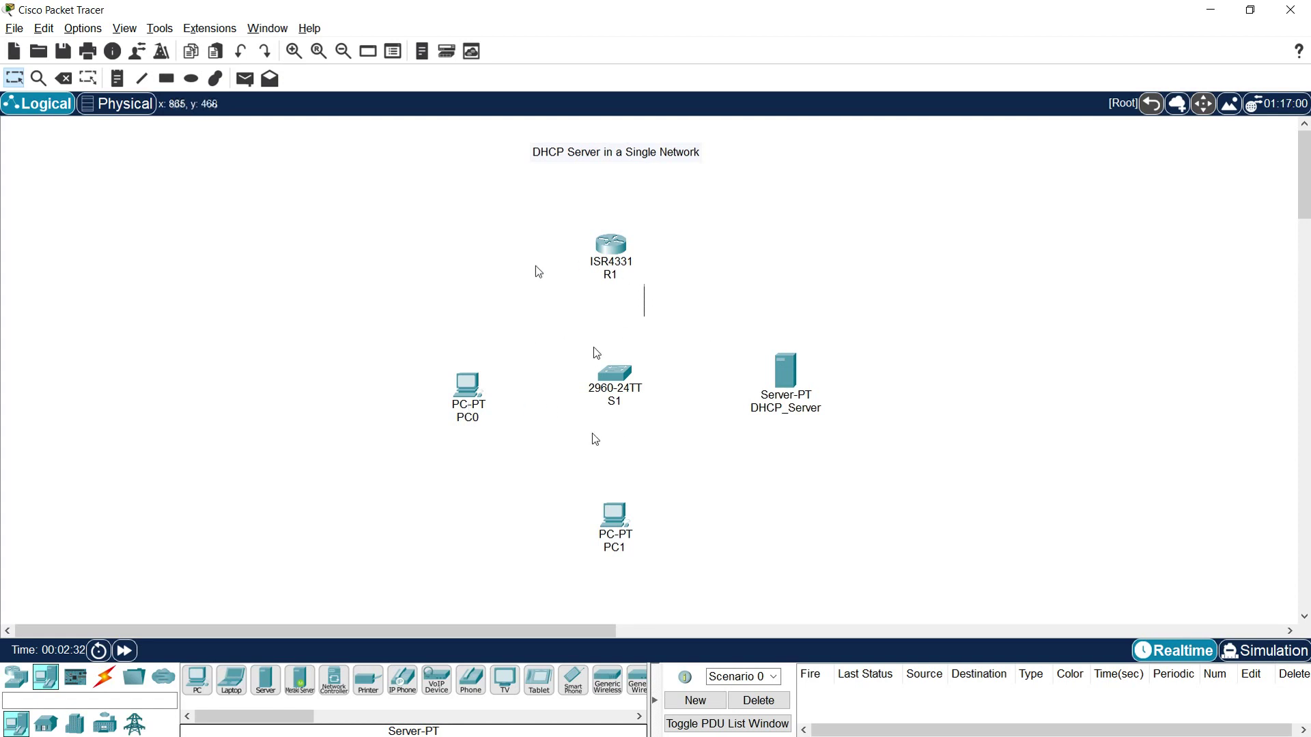
Step: Connect R1's GigabitEthernet0/0/0 to S1's GigabitEthernet0/1 with a copper straight-through cable
click(110, 682)
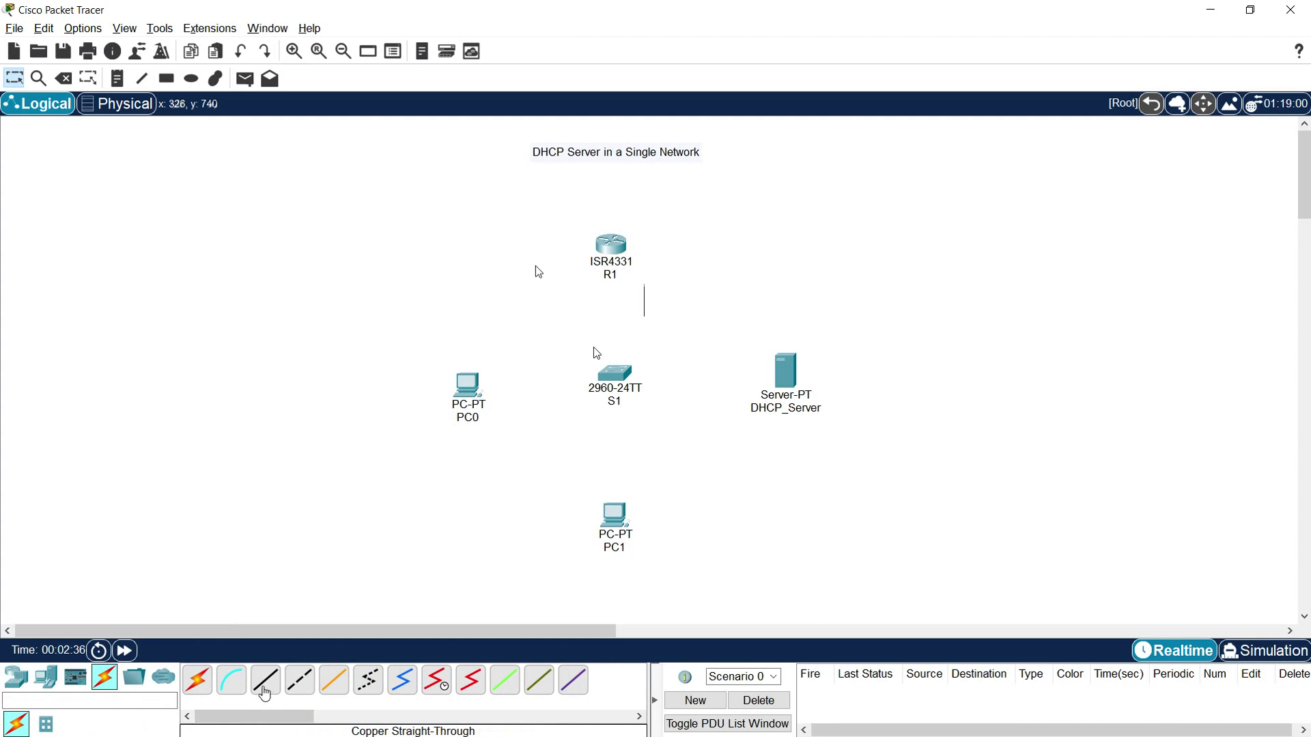
click(267, 694)
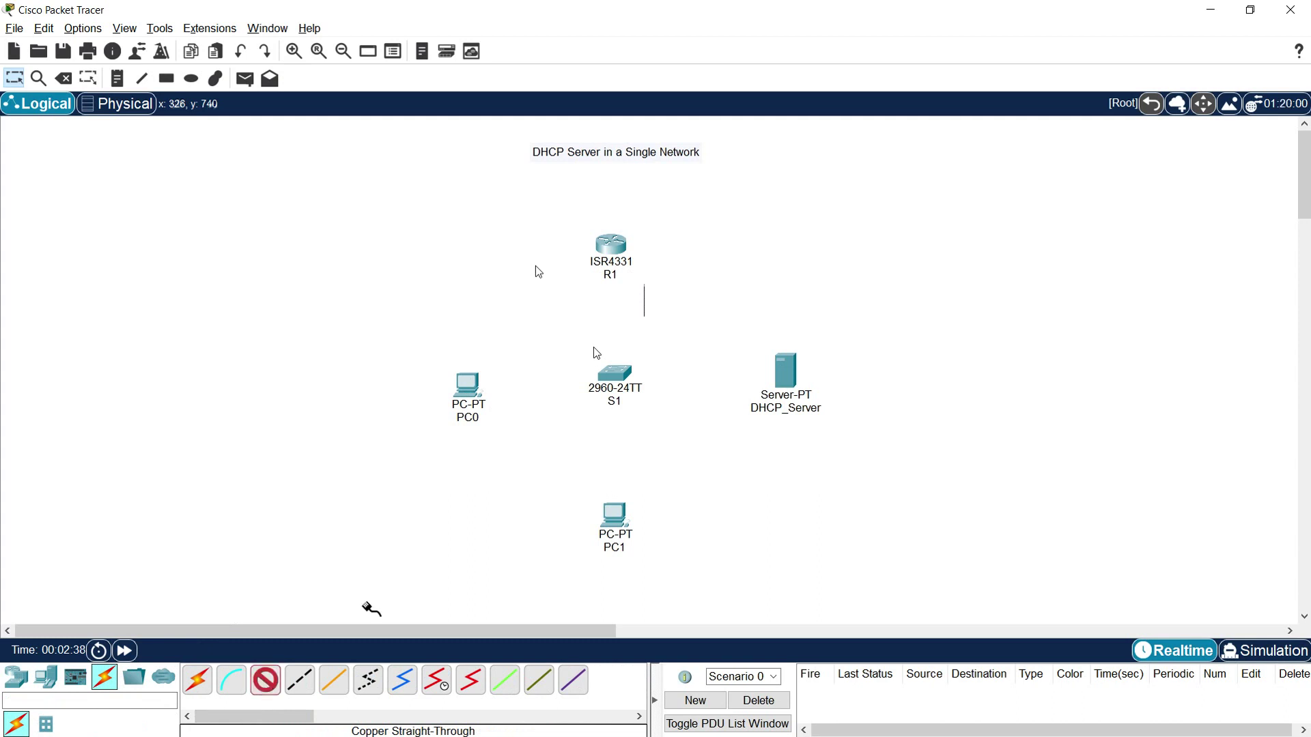
click(617, 244)
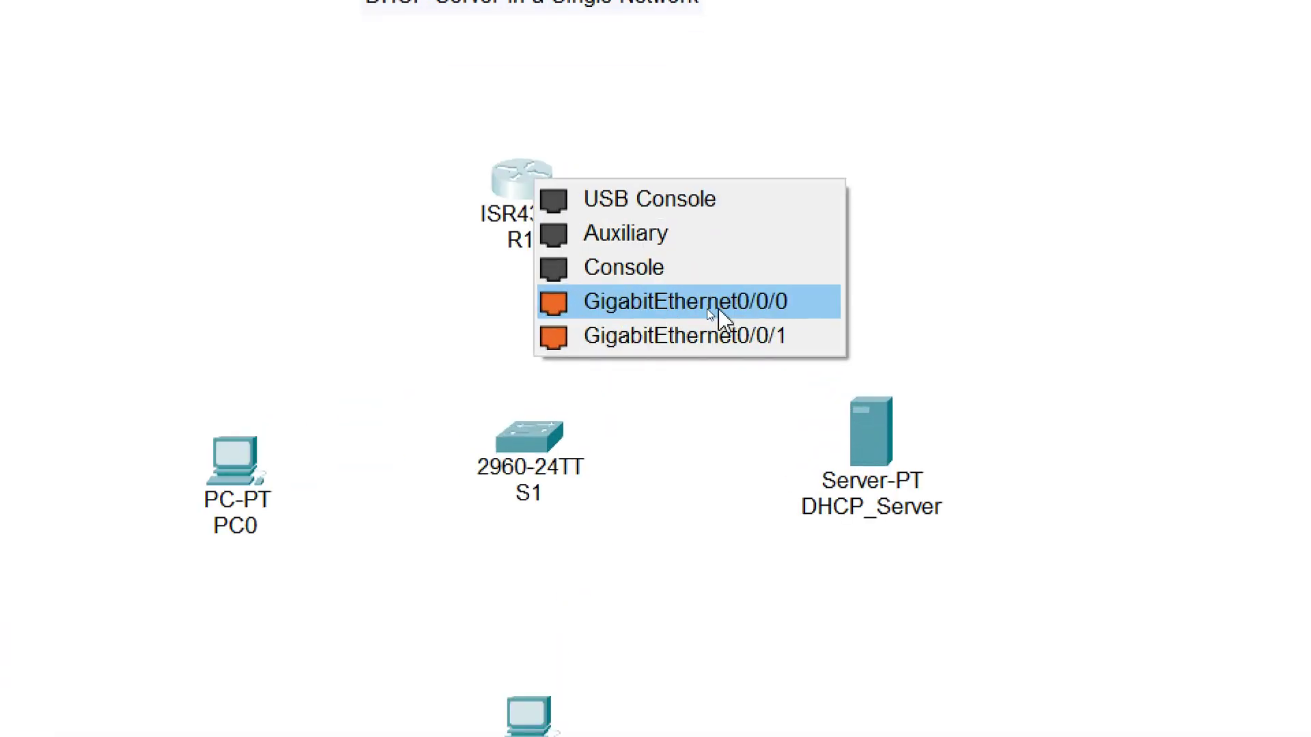
click(710, 316)
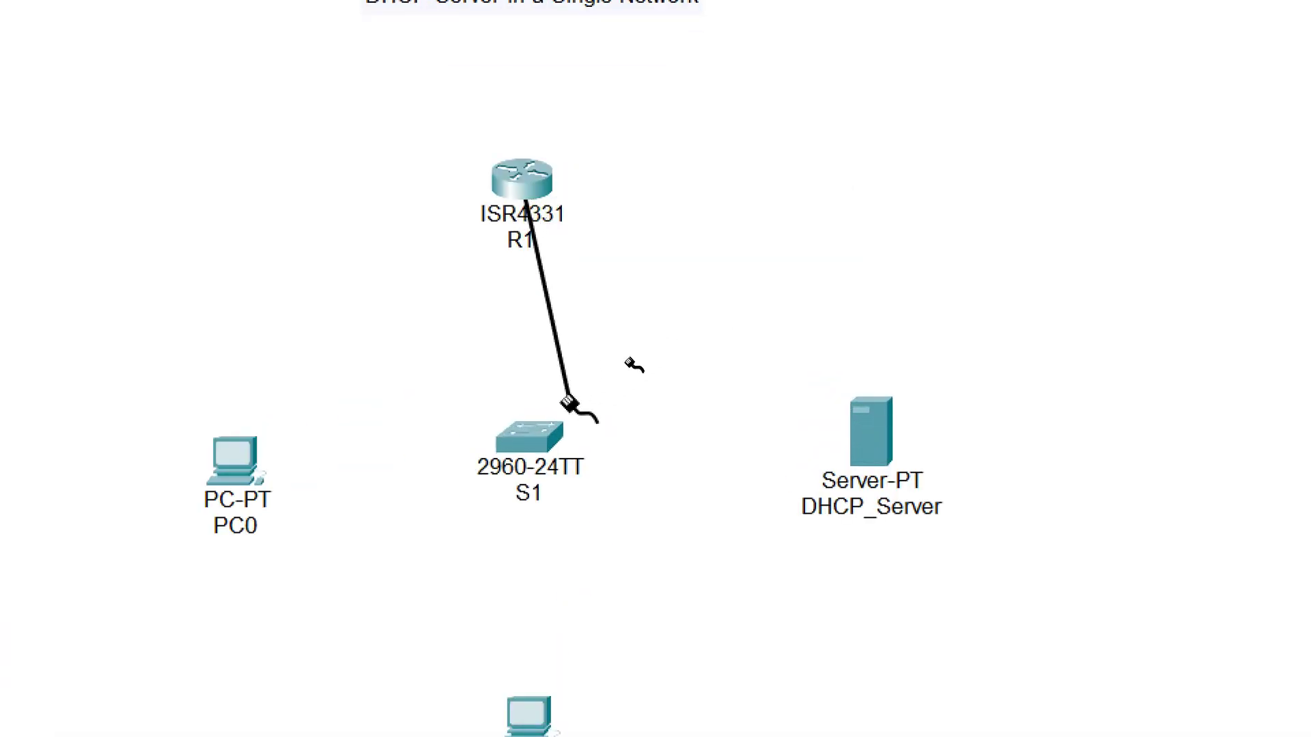
click(532, 435)
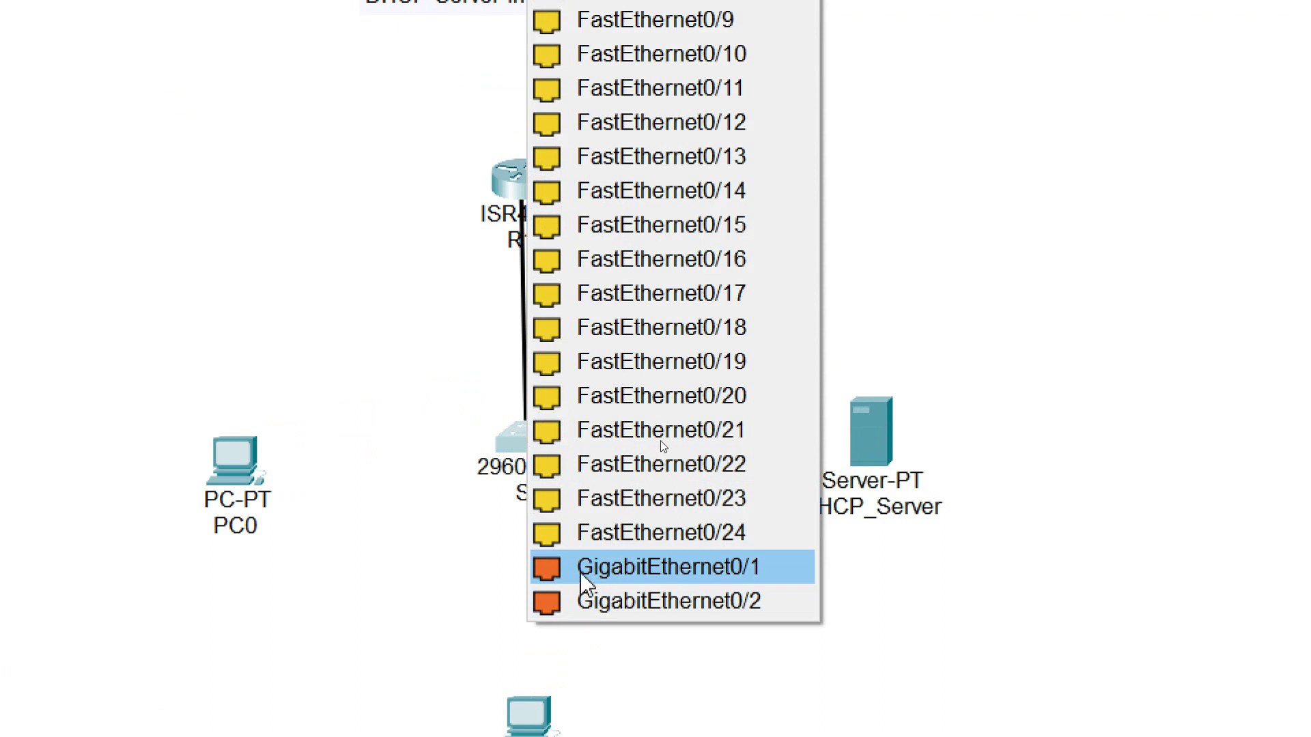
click(660, 571)
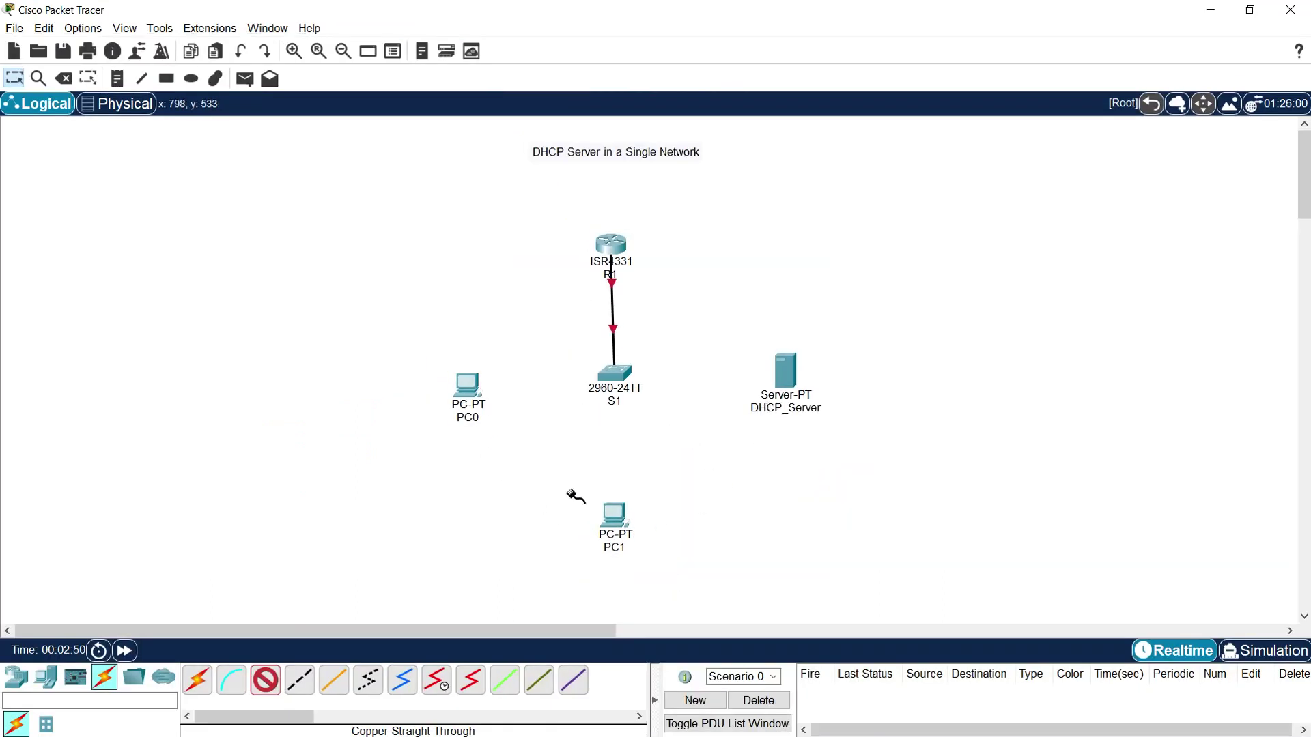
Step: Connect S1's FastEthernet0/1 to DHCP_Server with a copper straight-through cable
click(614, 375)
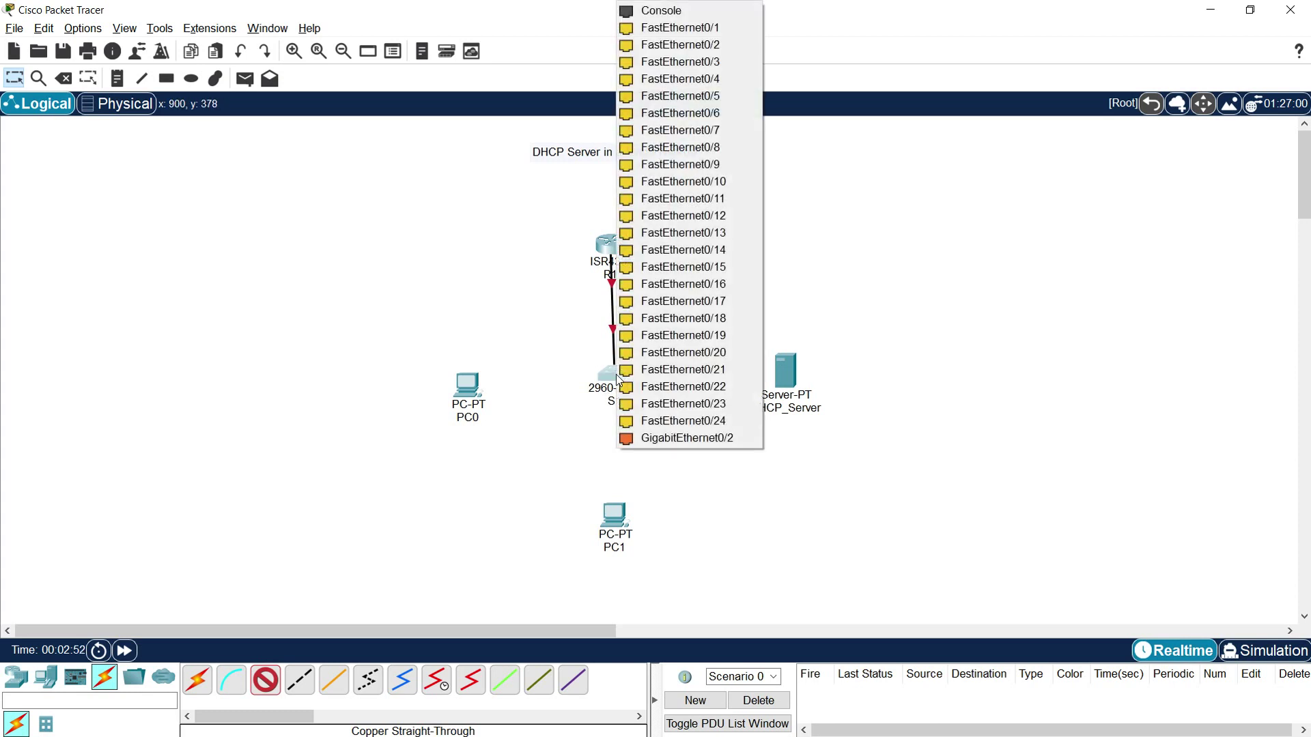
click(692, 27)
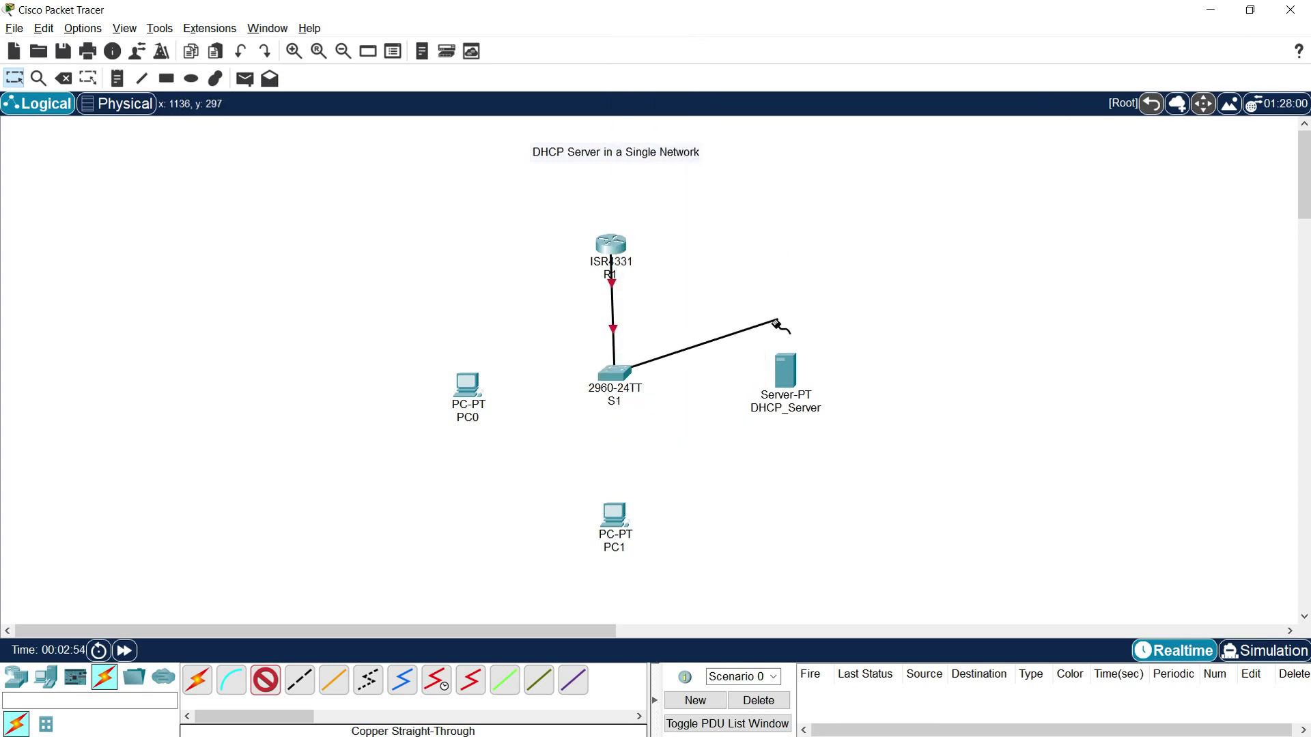
click(787, 374)
click(815, 393)
Step: Connect S1's FastEthernet0/2 to PC0 and FastEthernet0/3 to PC1 with copper straight-through cables
click(618, 375)
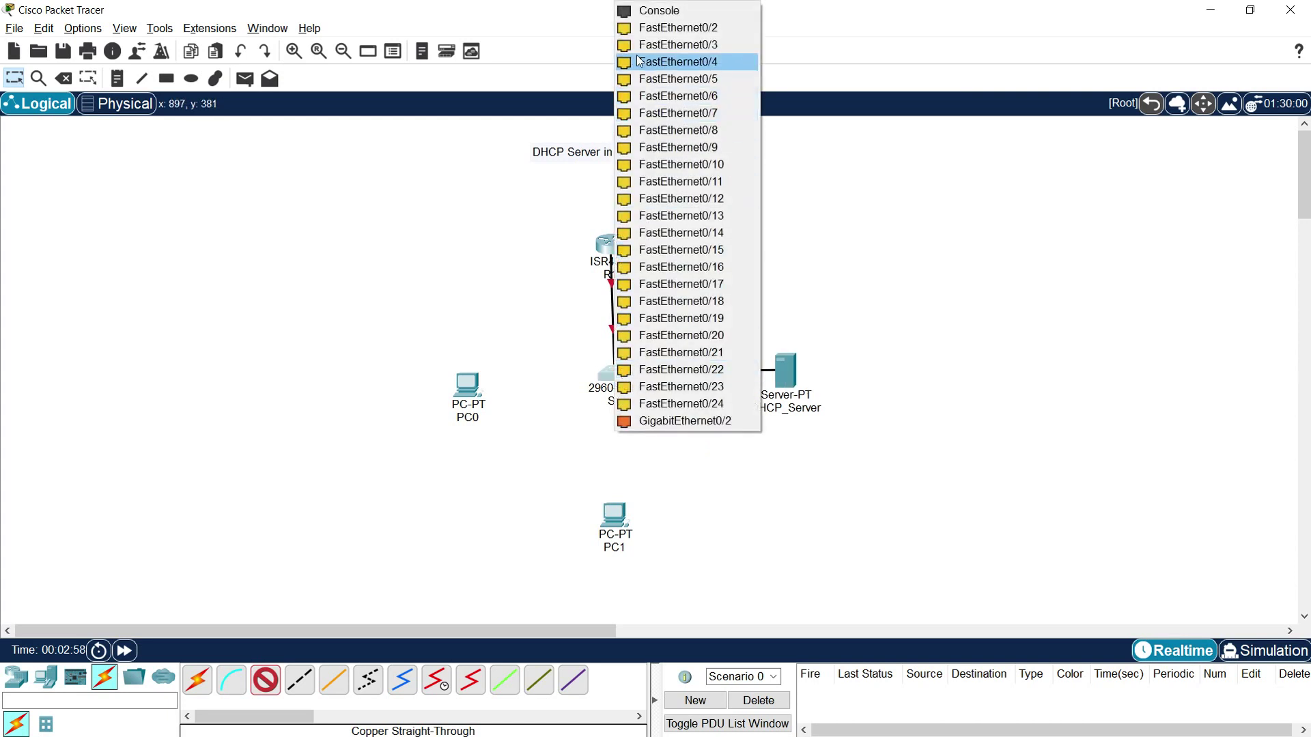
click(657, 30)
click(467, 383)
click(536, 442)
click(614, 374)
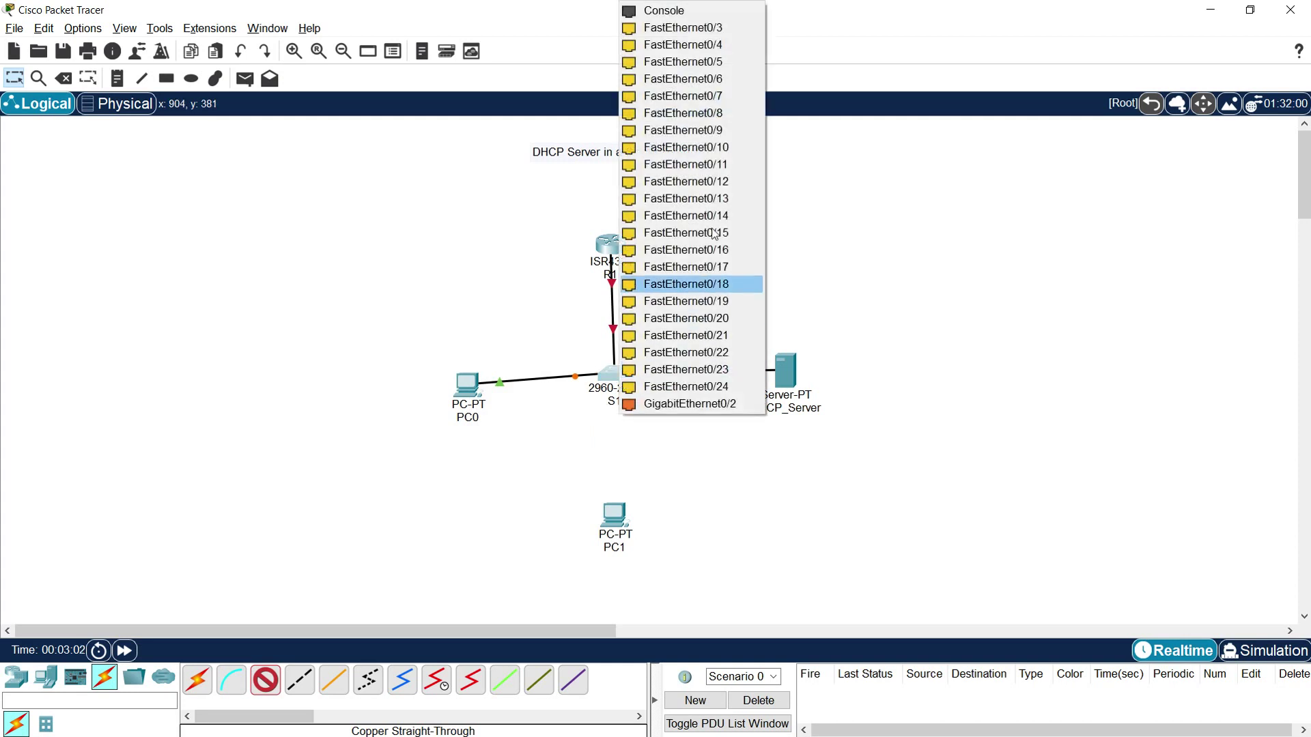
click(708, 31)
click(627, 514)
click(642, 581)
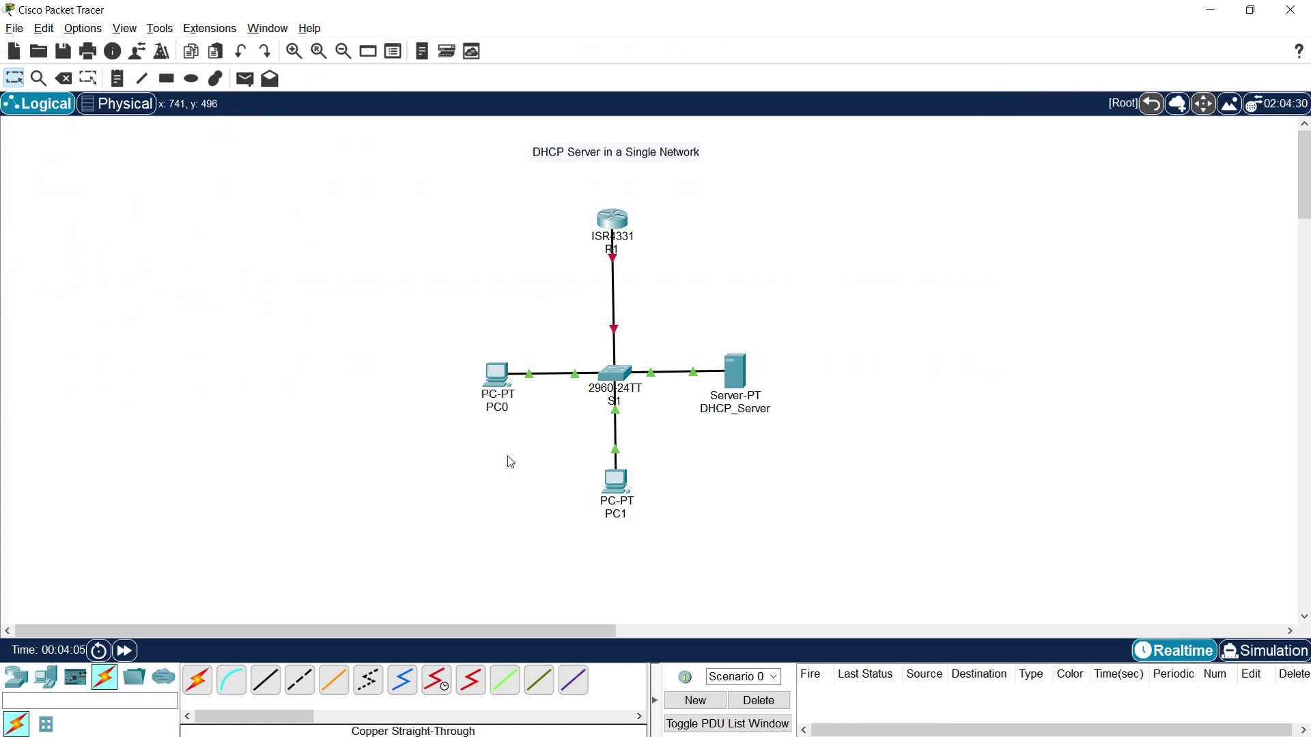
drag(554, 465, 639, 526)
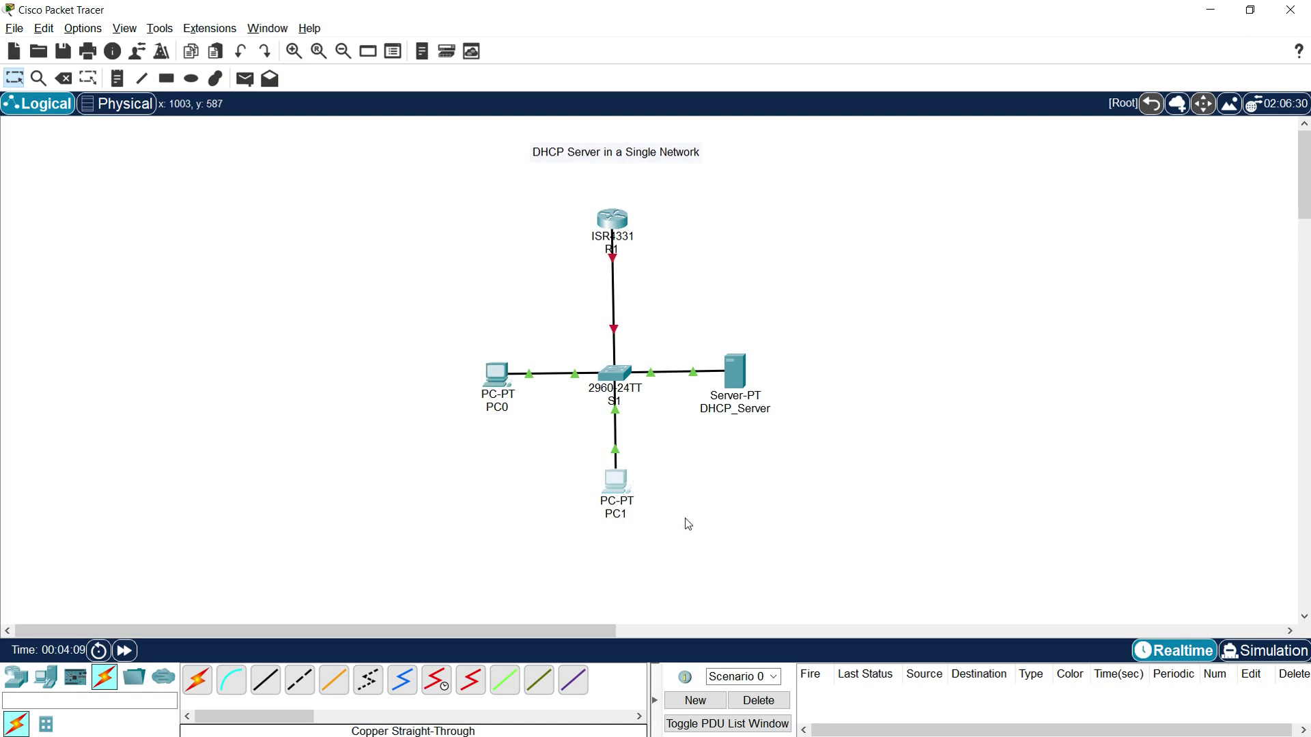
click(517, 452)
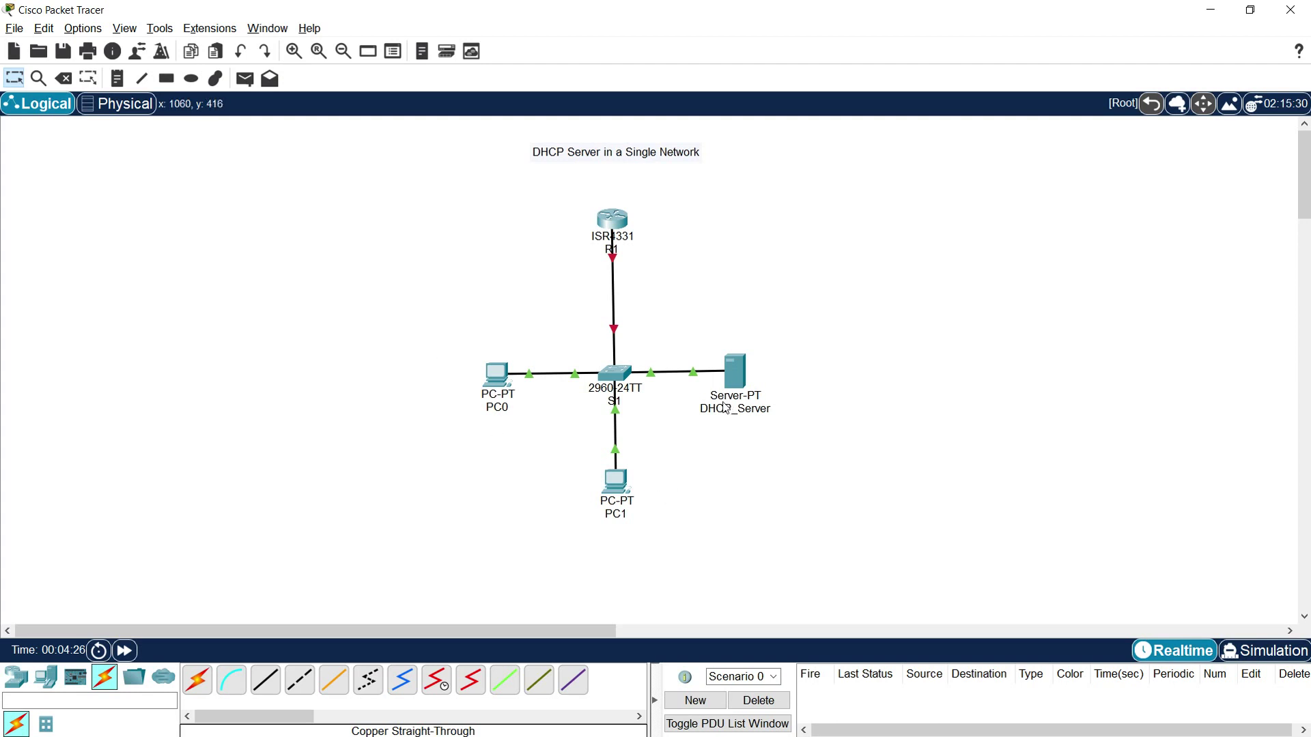
Step: Give DHCP_Server the static IPv4 address 192.168.1.2 with subnet mask 255.255.255.0 in its IP configuration
click(736, 374)
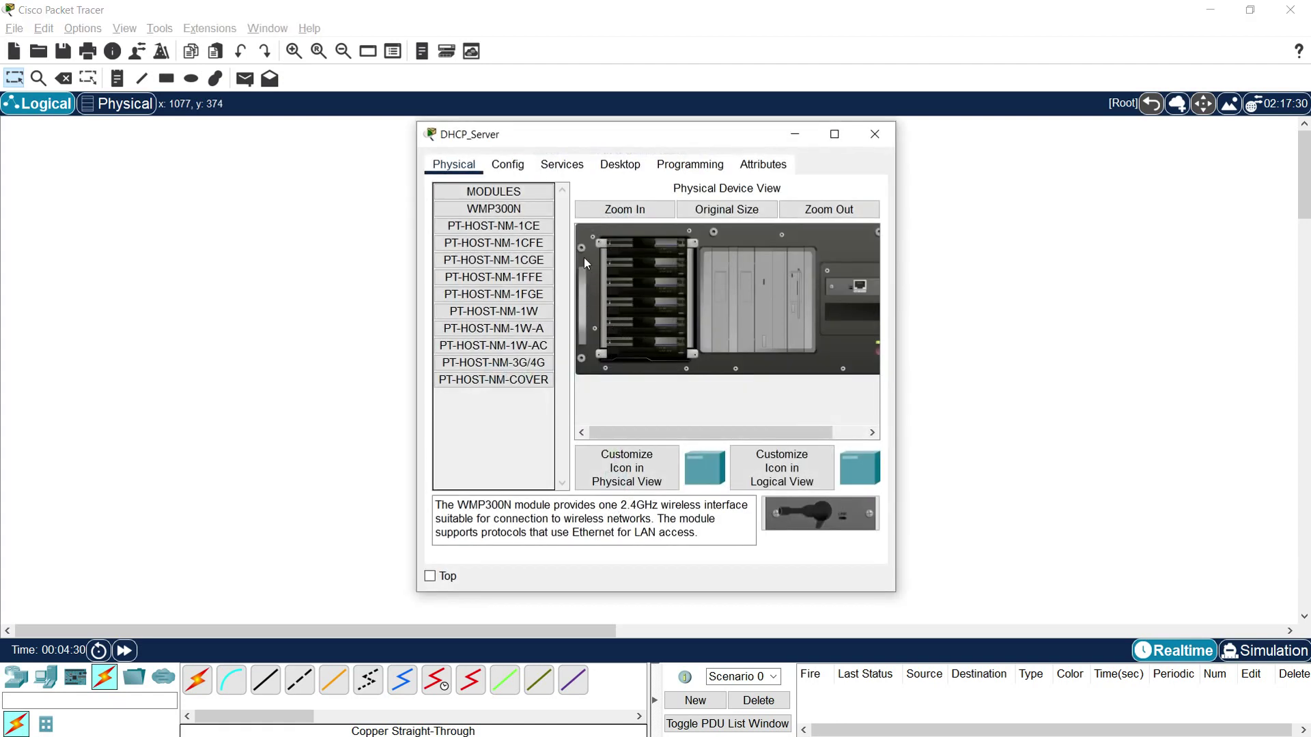
click(621, 165)
click(489, 239)
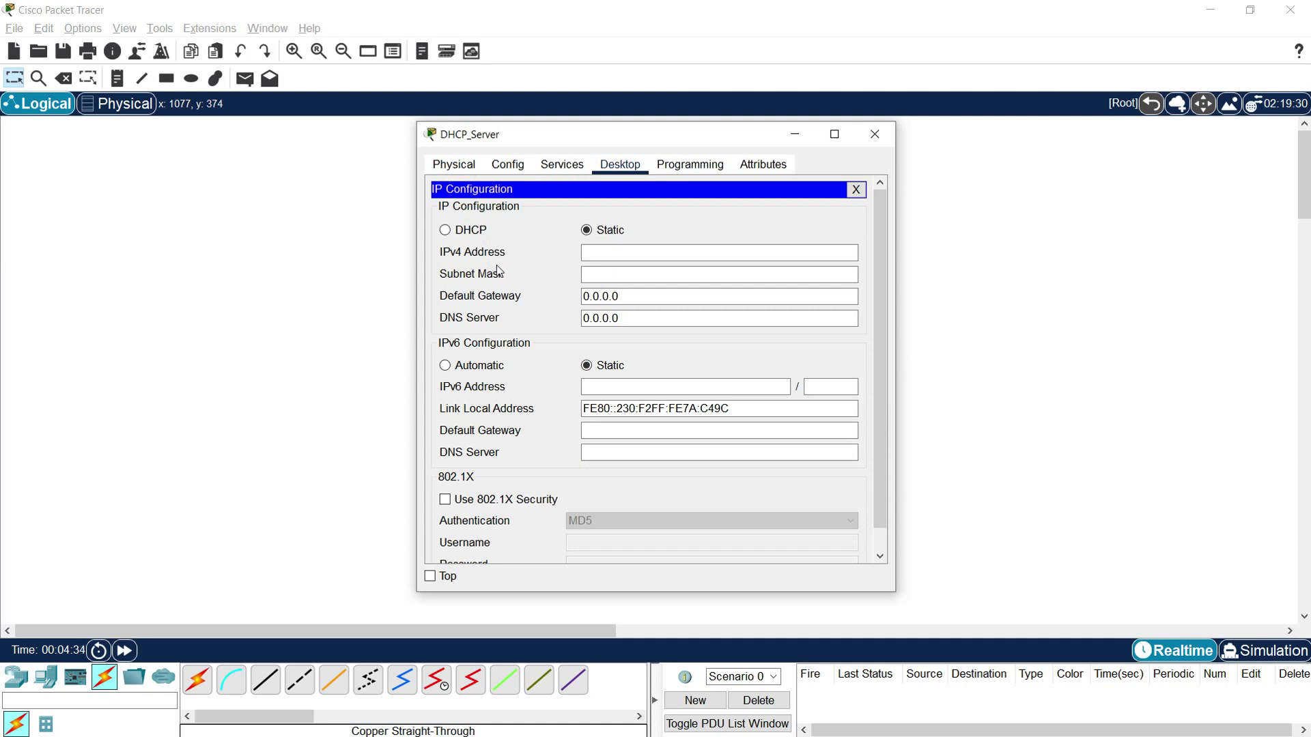
click(604, 253)
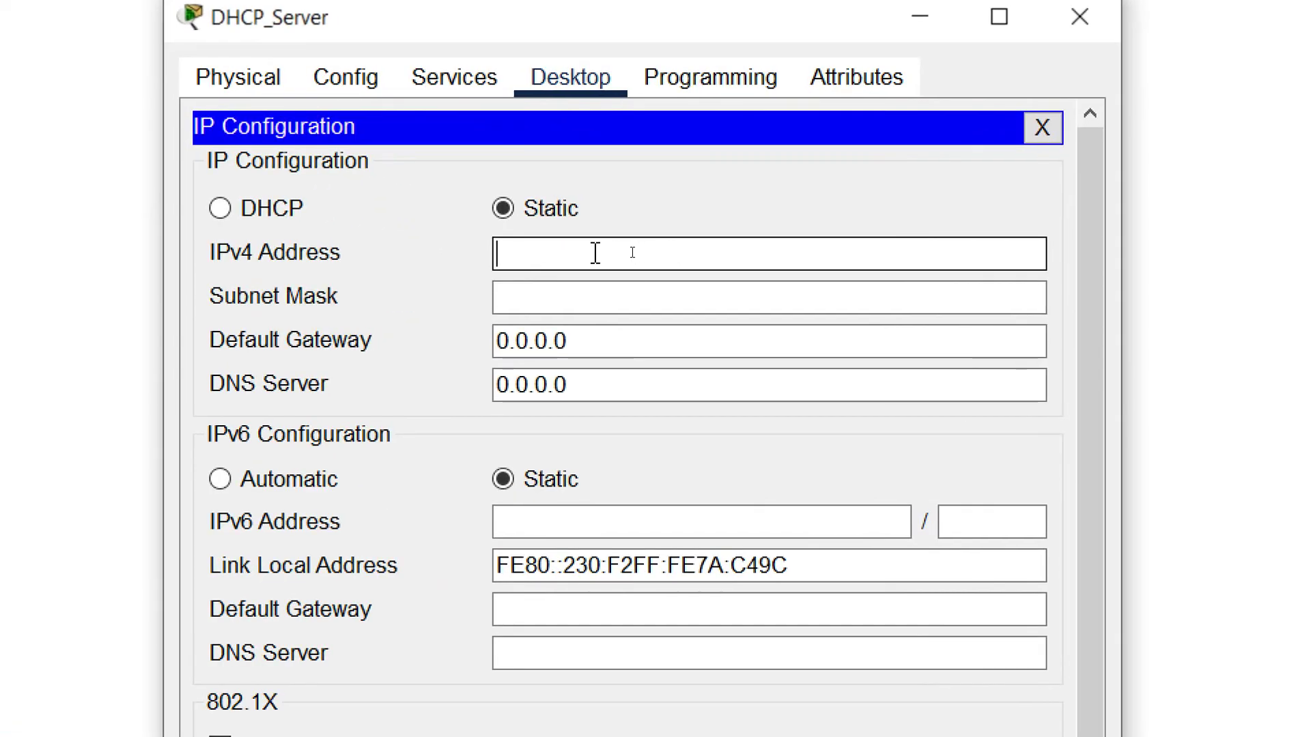
text(192.168.1.2)
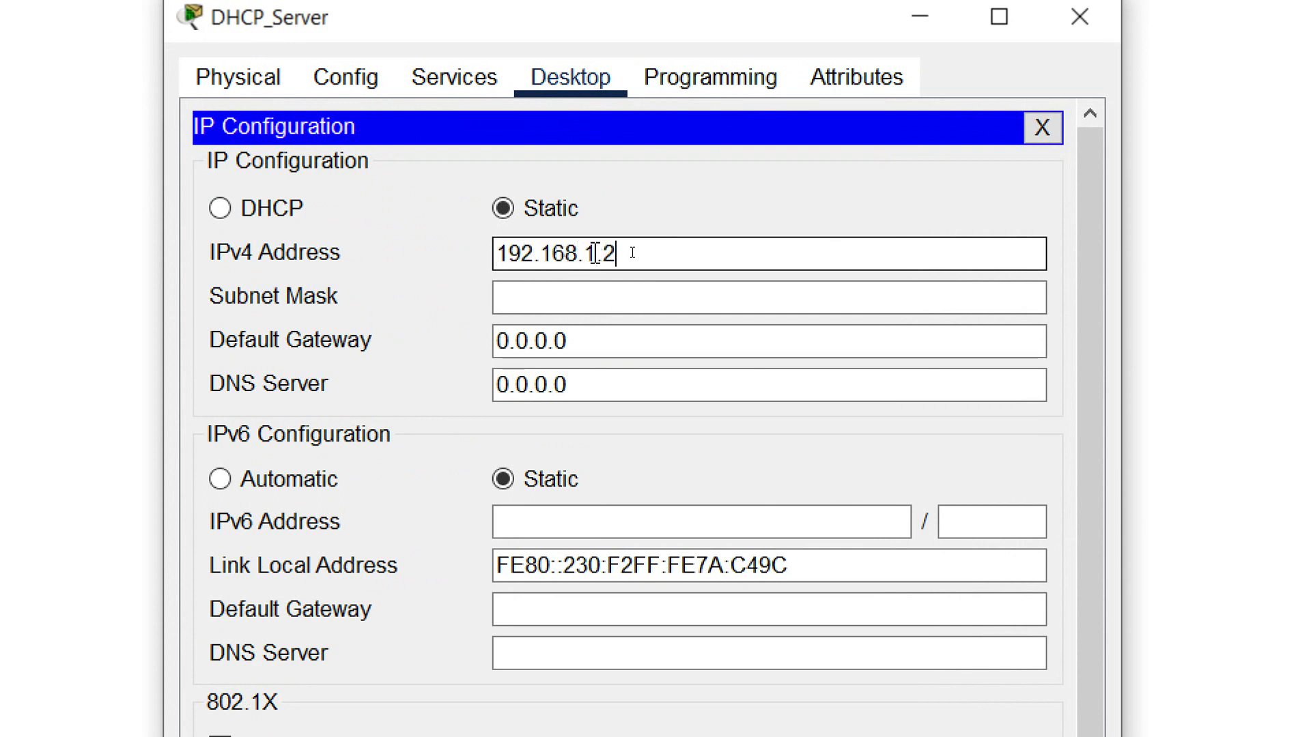
click(572, 295)
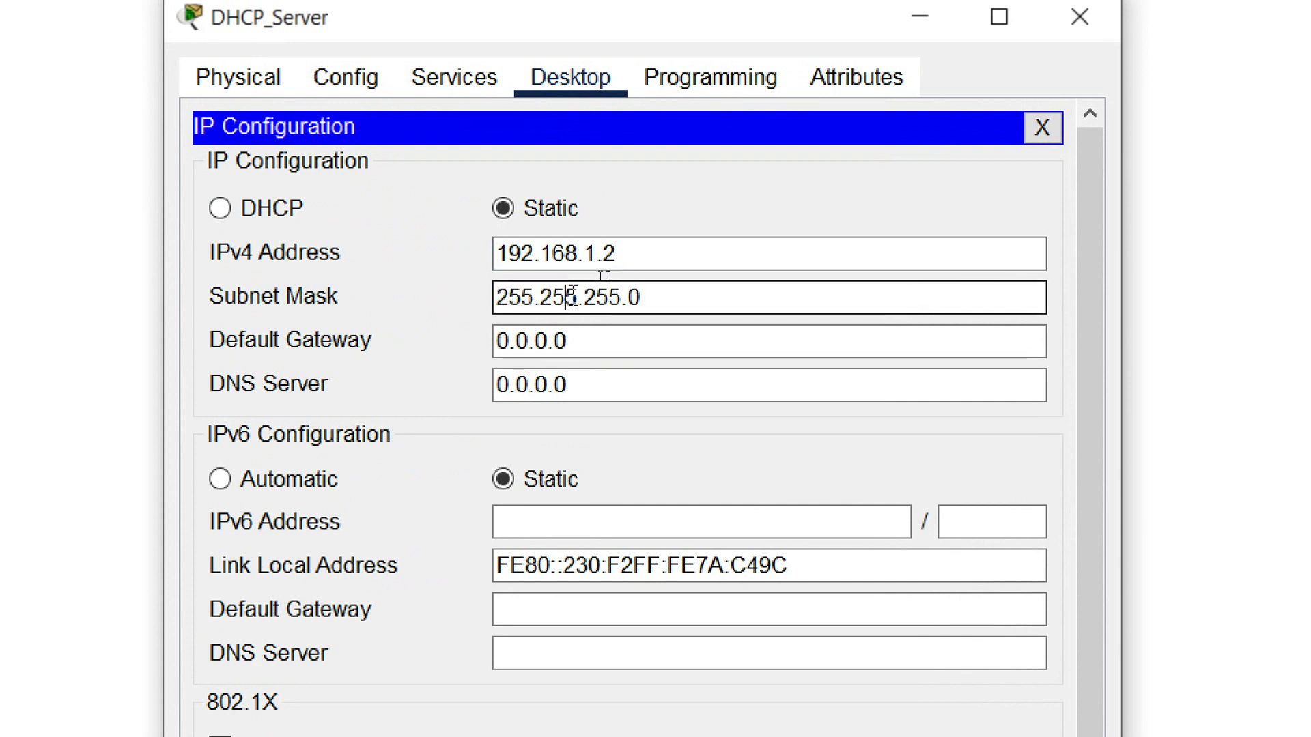
Step: Set DHCP_Server's IPv4 default gateway to 192.168.1.1 and close its IP configuration
drag(592, 349, 445, 338)
text(192.1)
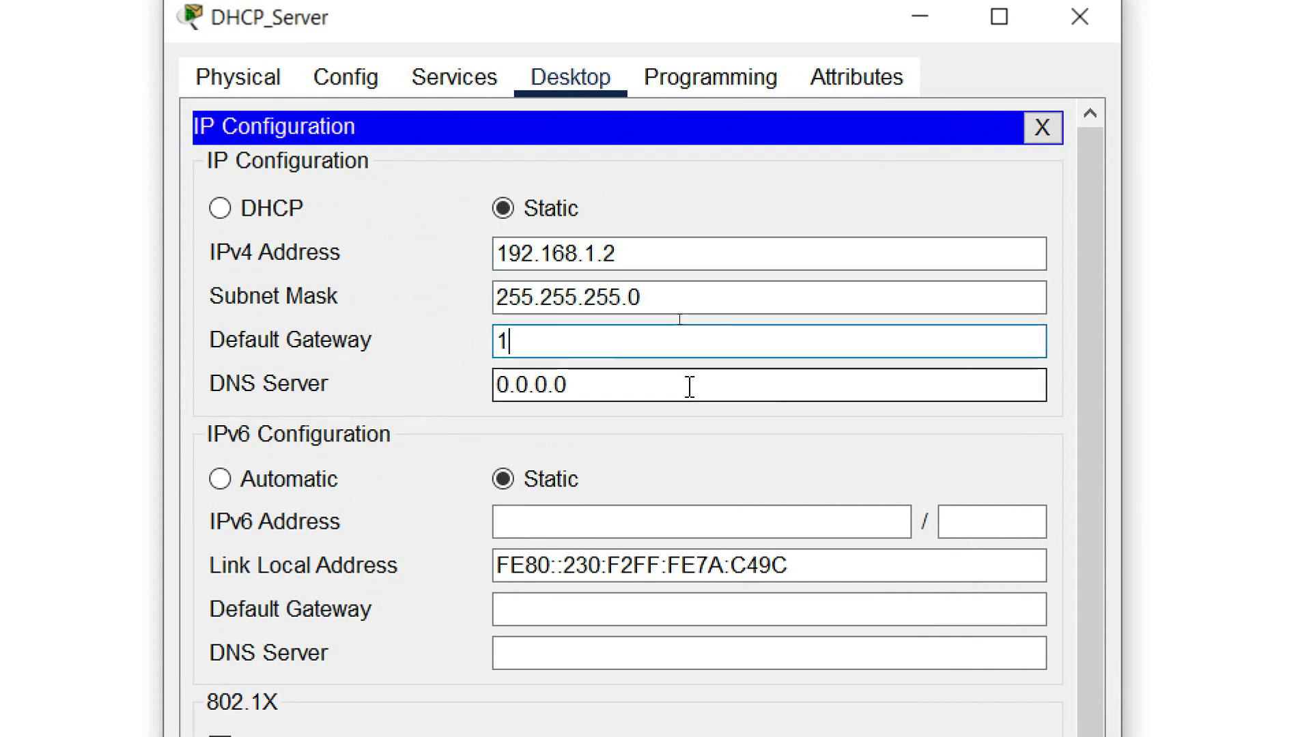
text(68.1.1)
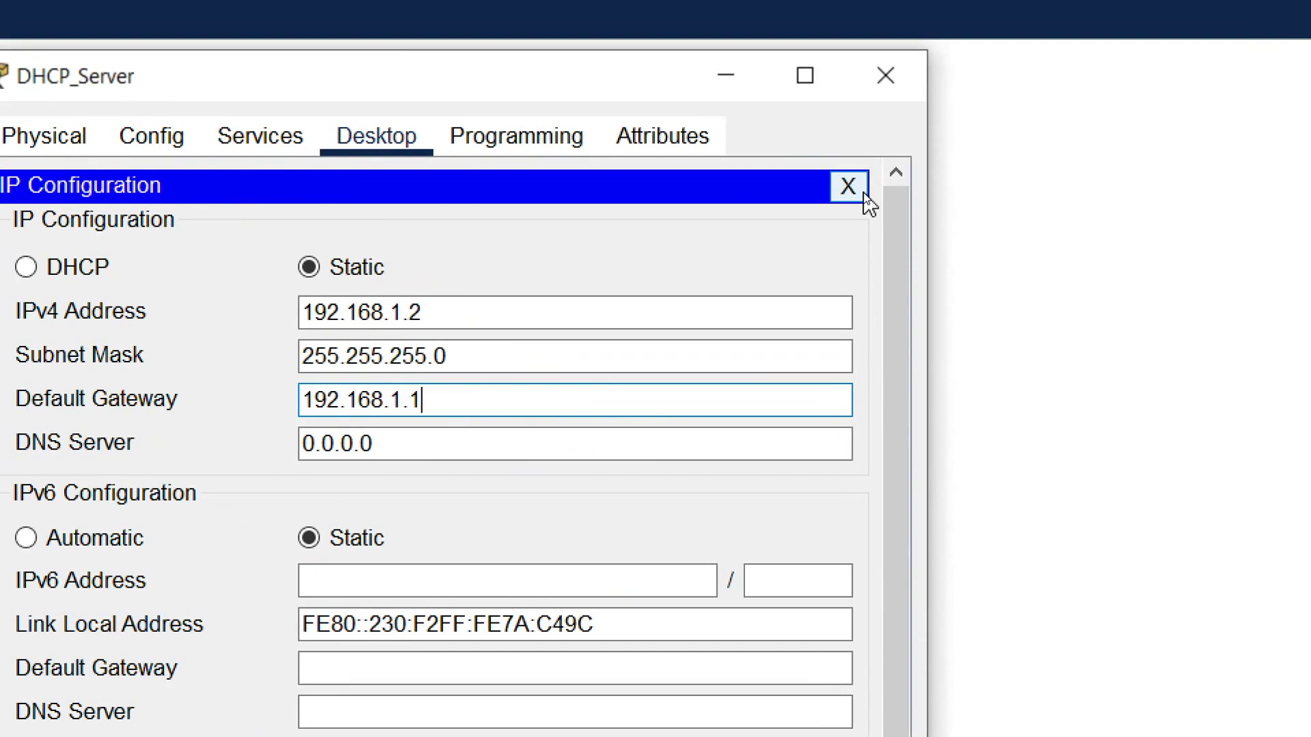
click(855, 189)
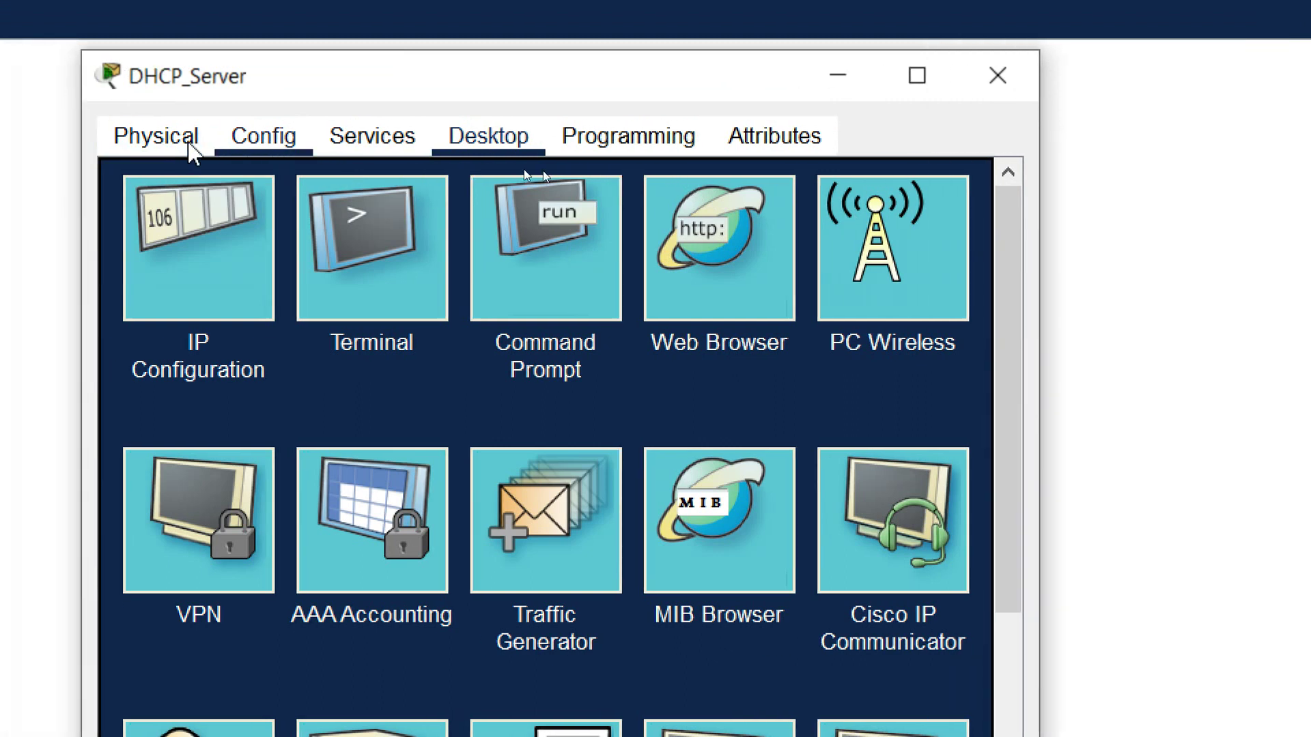
Step: Turn on the DHCP service for FastEthernet0 in DHCP_Server's services
click(374, 143)
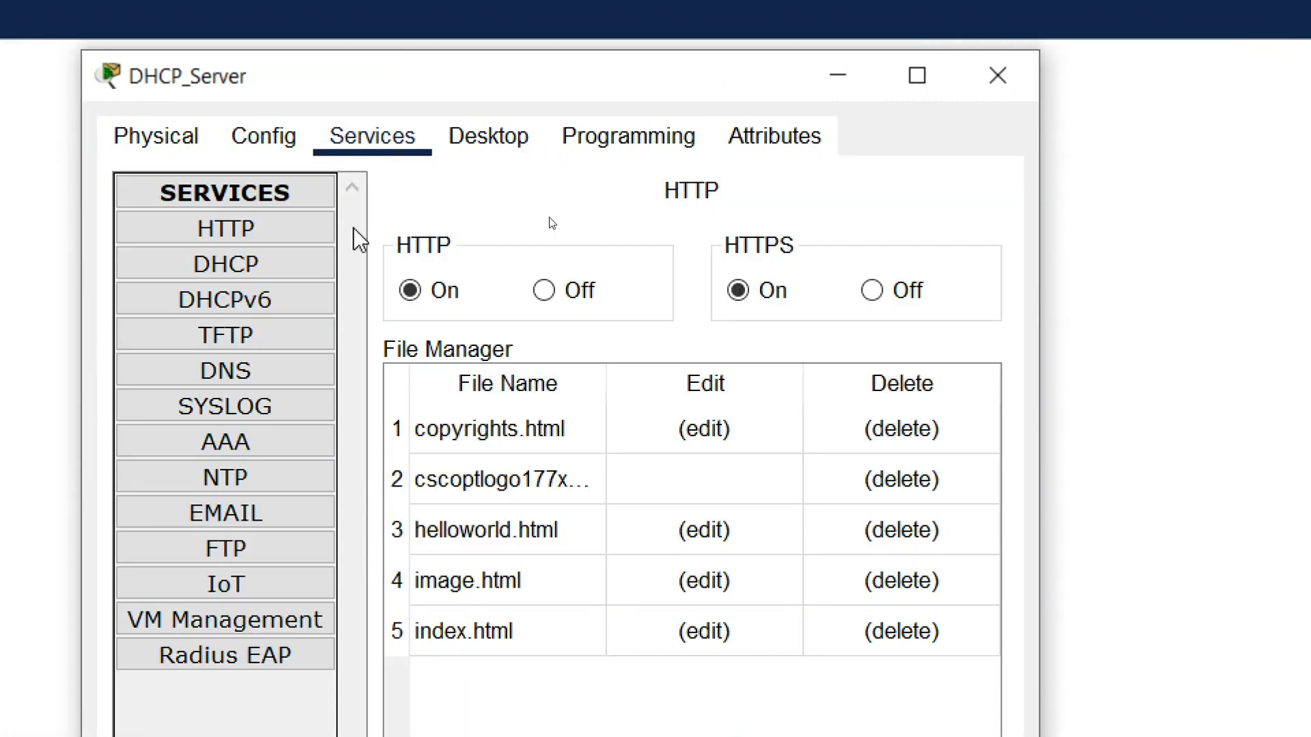
click(222, 268)
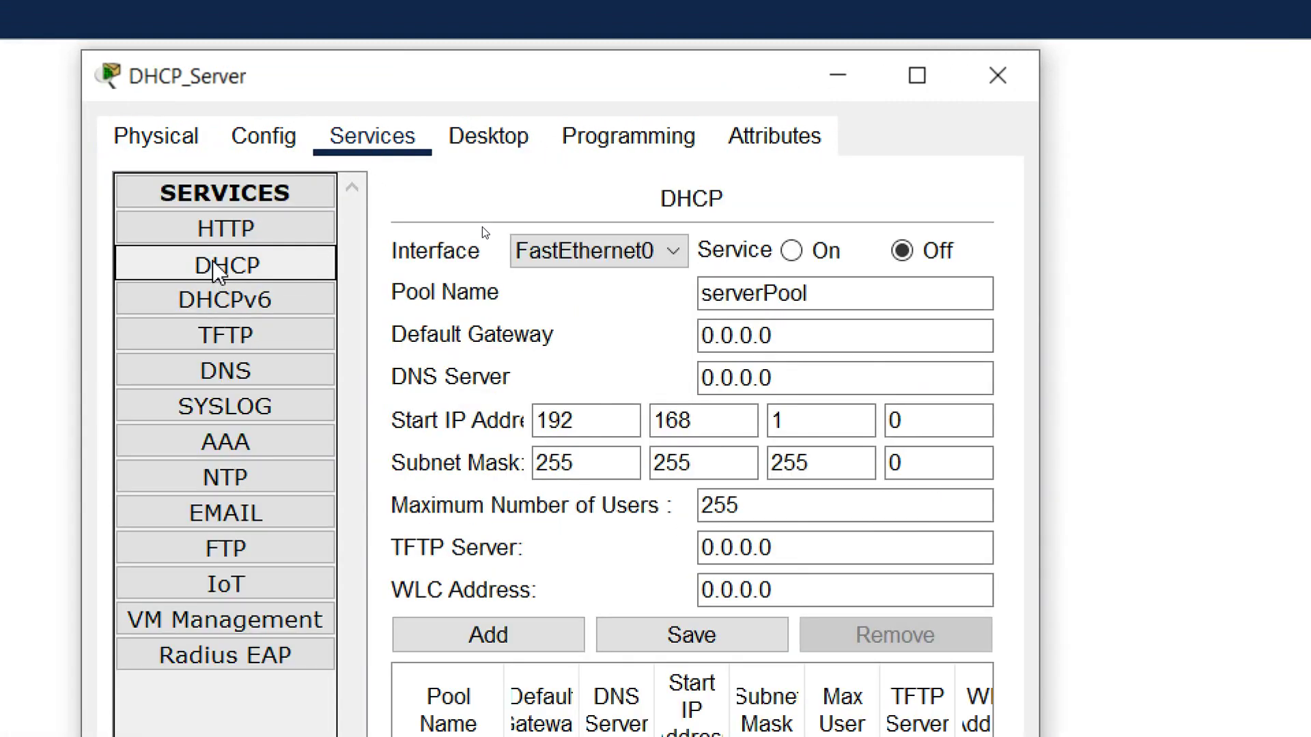
click(846, 247)
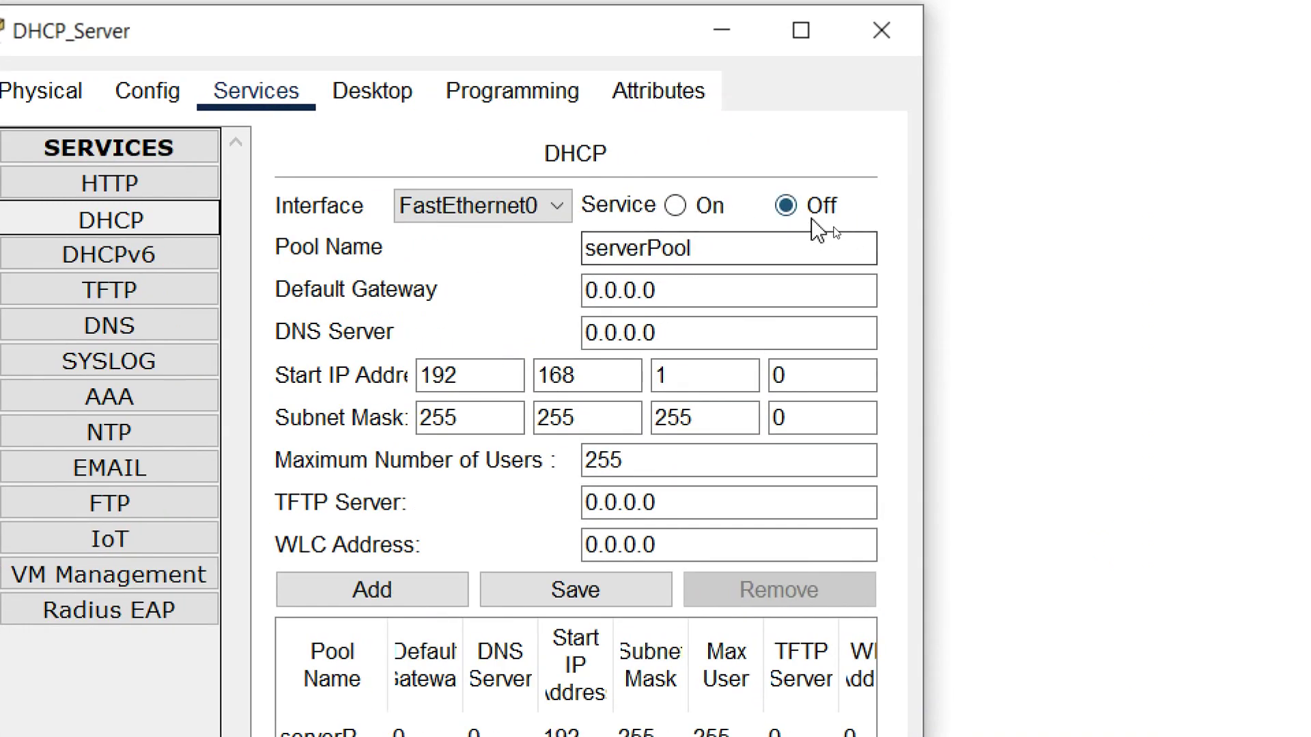
click(680, 209)
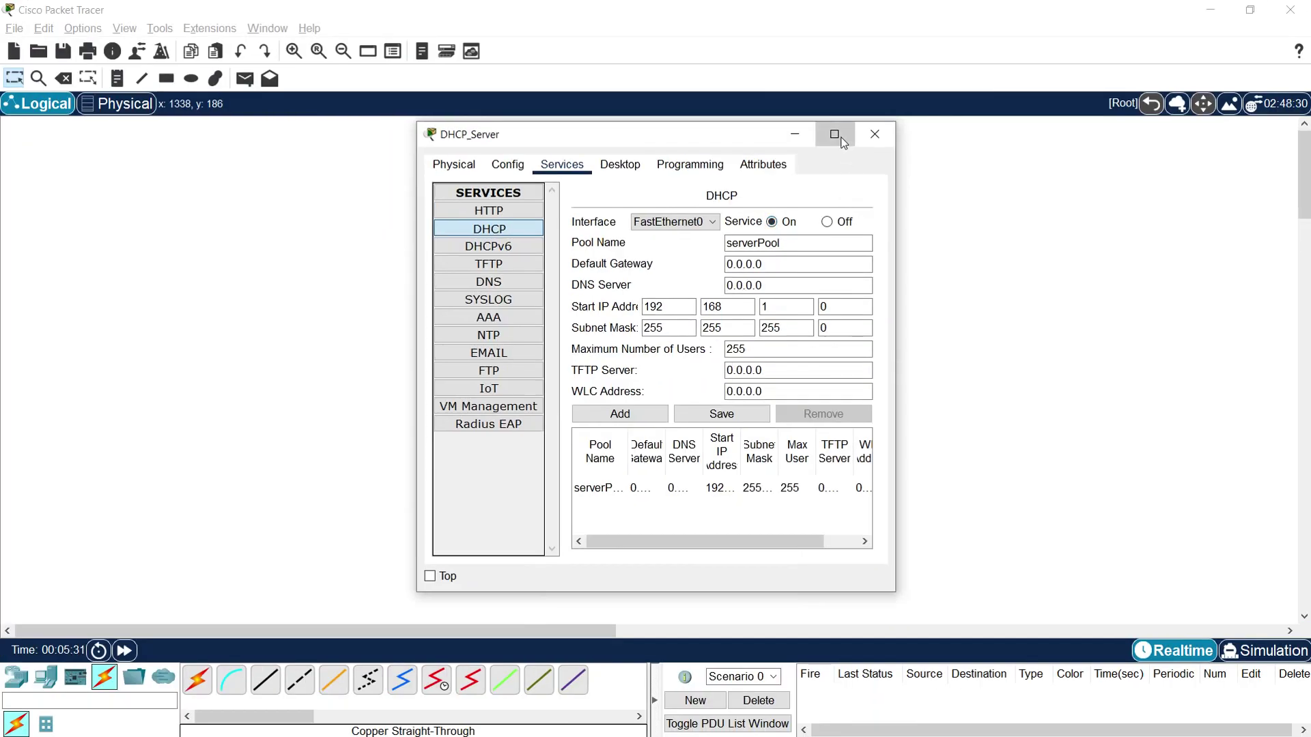
Step: Select the serverPool entry in the enlarged DHCP settings and set its default gateway to 192.168.1.1
click(842, 140)
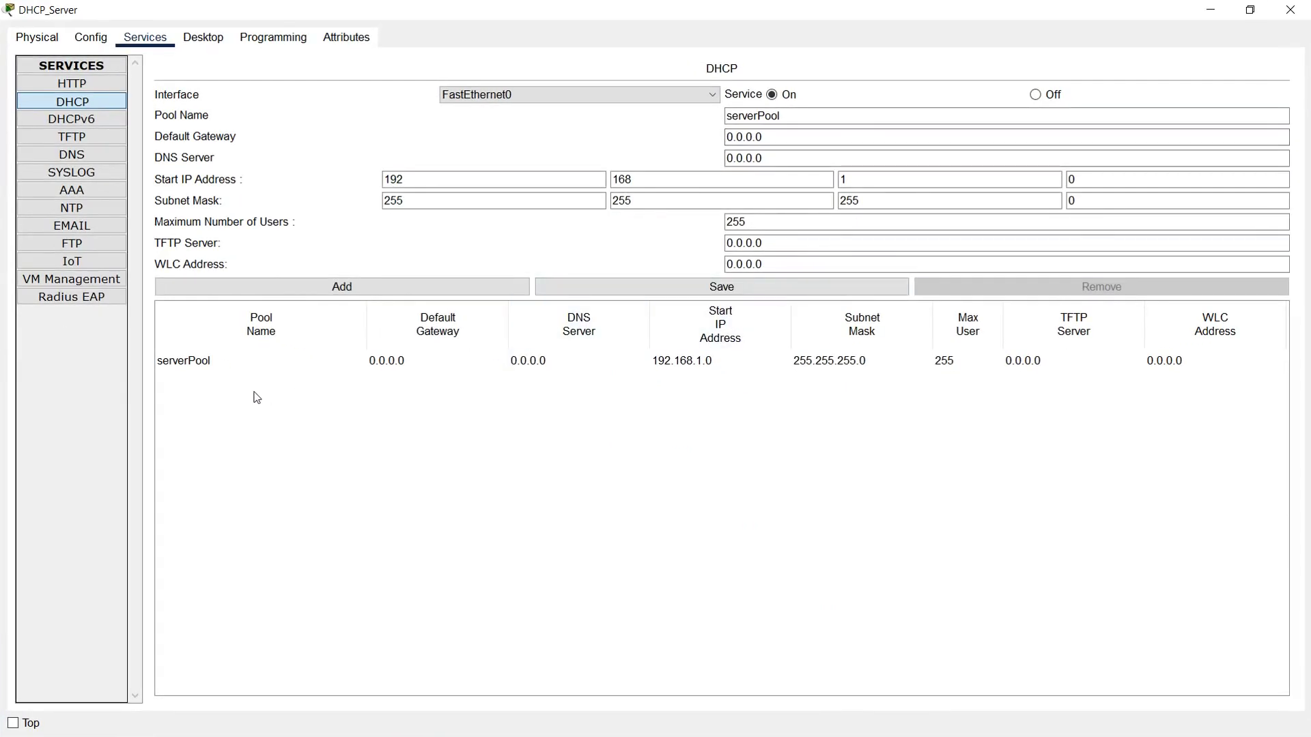
click(195, 366)
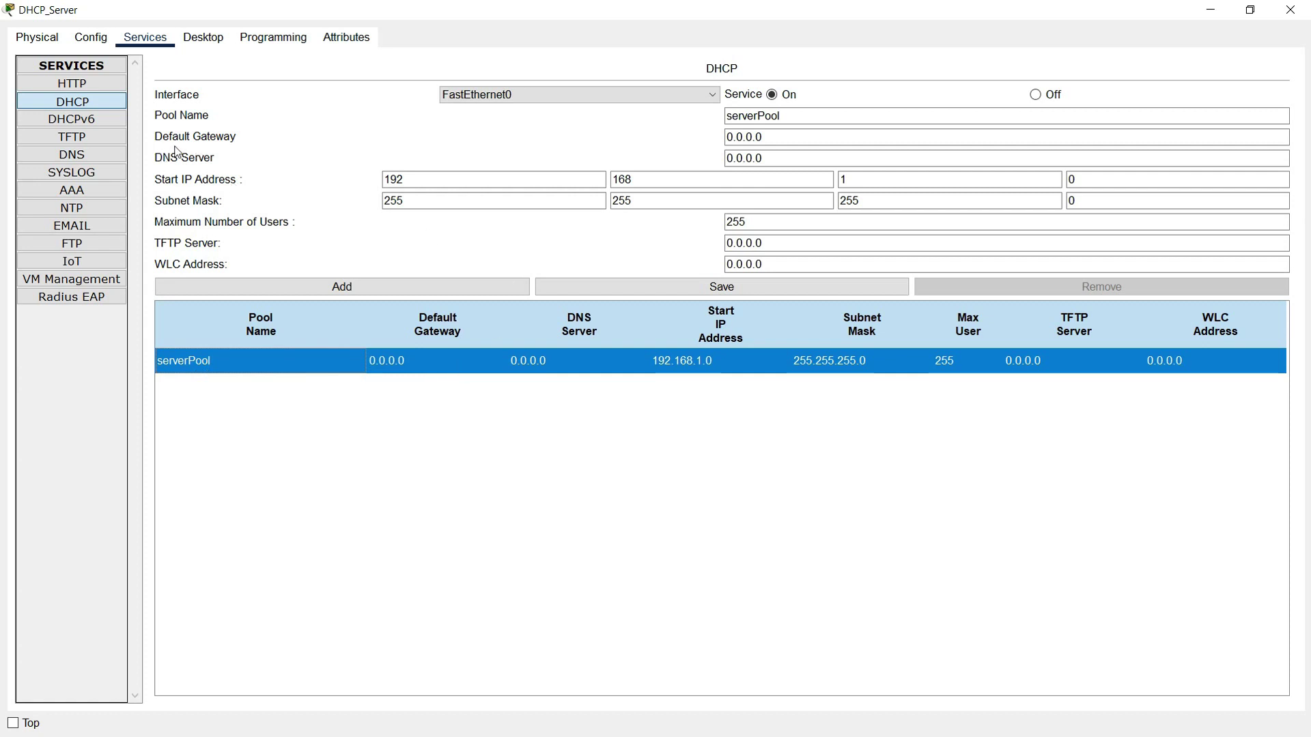
click(745, 137)
key(ctrl+a)
text(19)
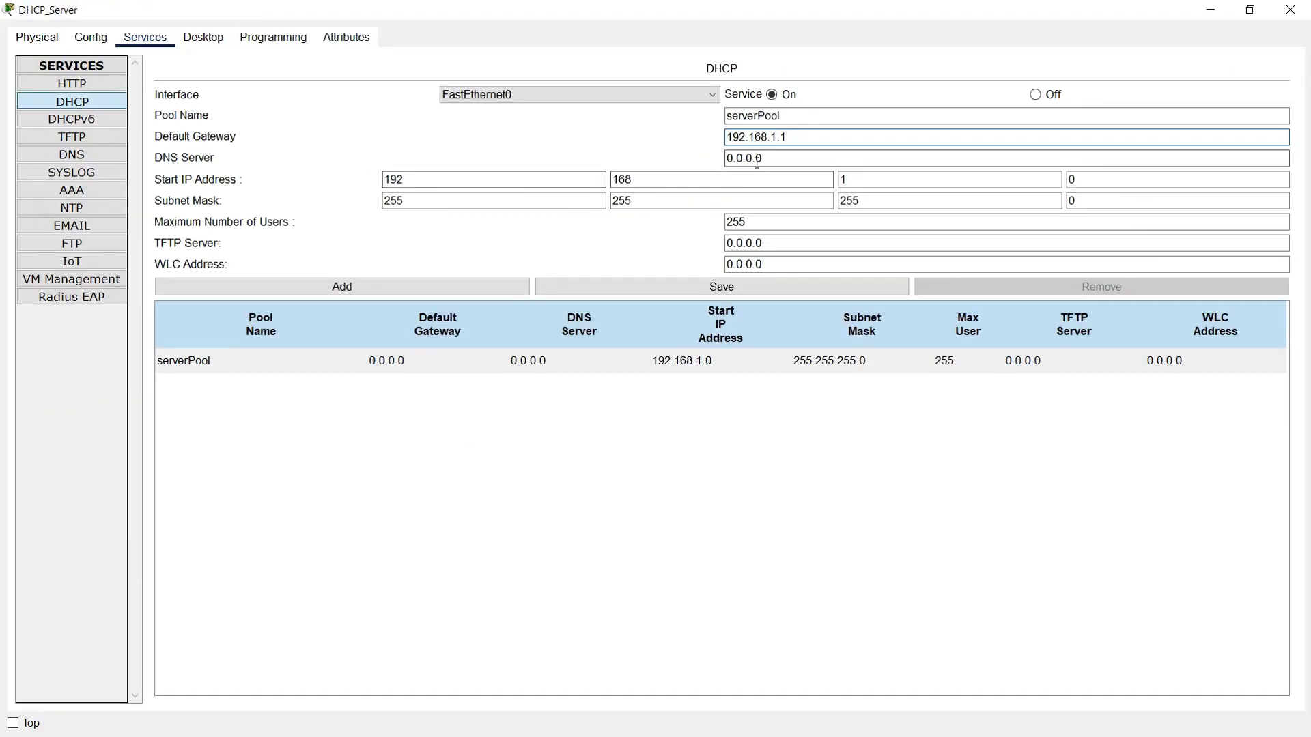
drag(768, 158, 718, 158)
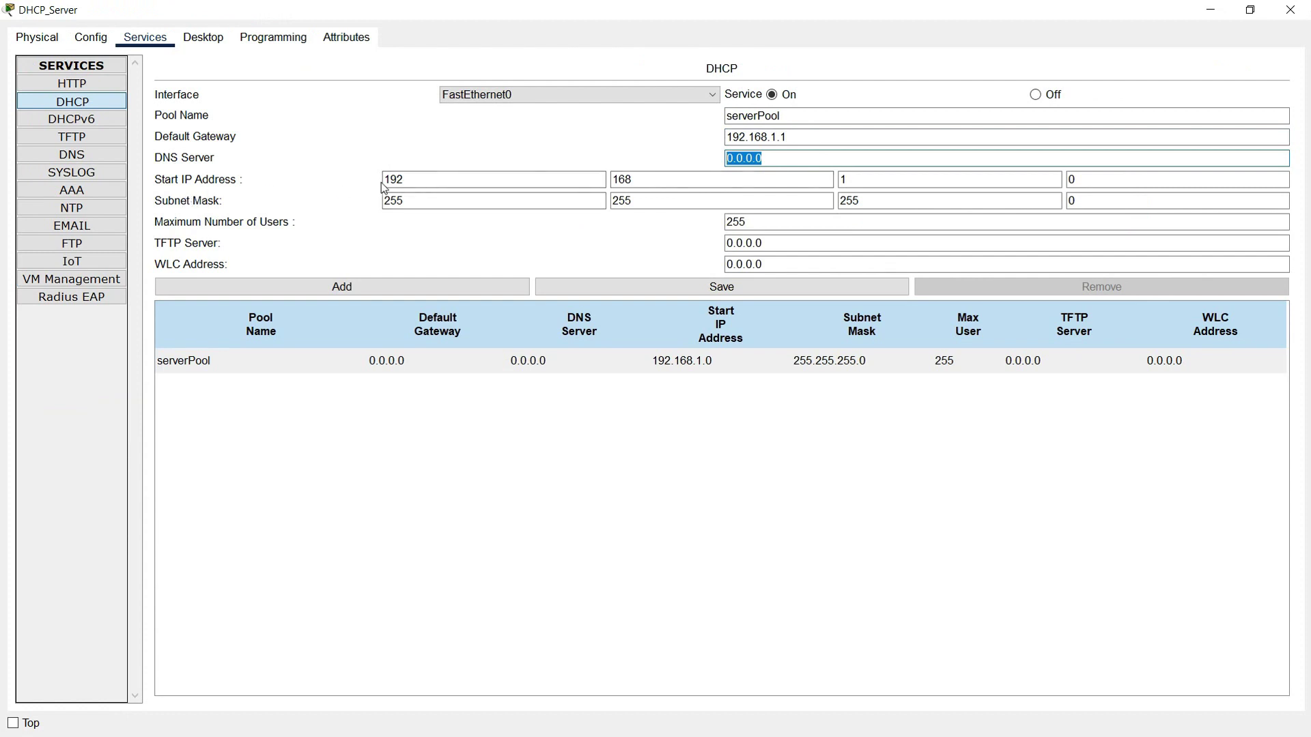
Step: Set the DHCP pool's start IP address to 192.168.1.100
drag(408, 180, 384, 180)
click(642, 183)
double_click(642, 183)
key(Tab)
key(Tab)
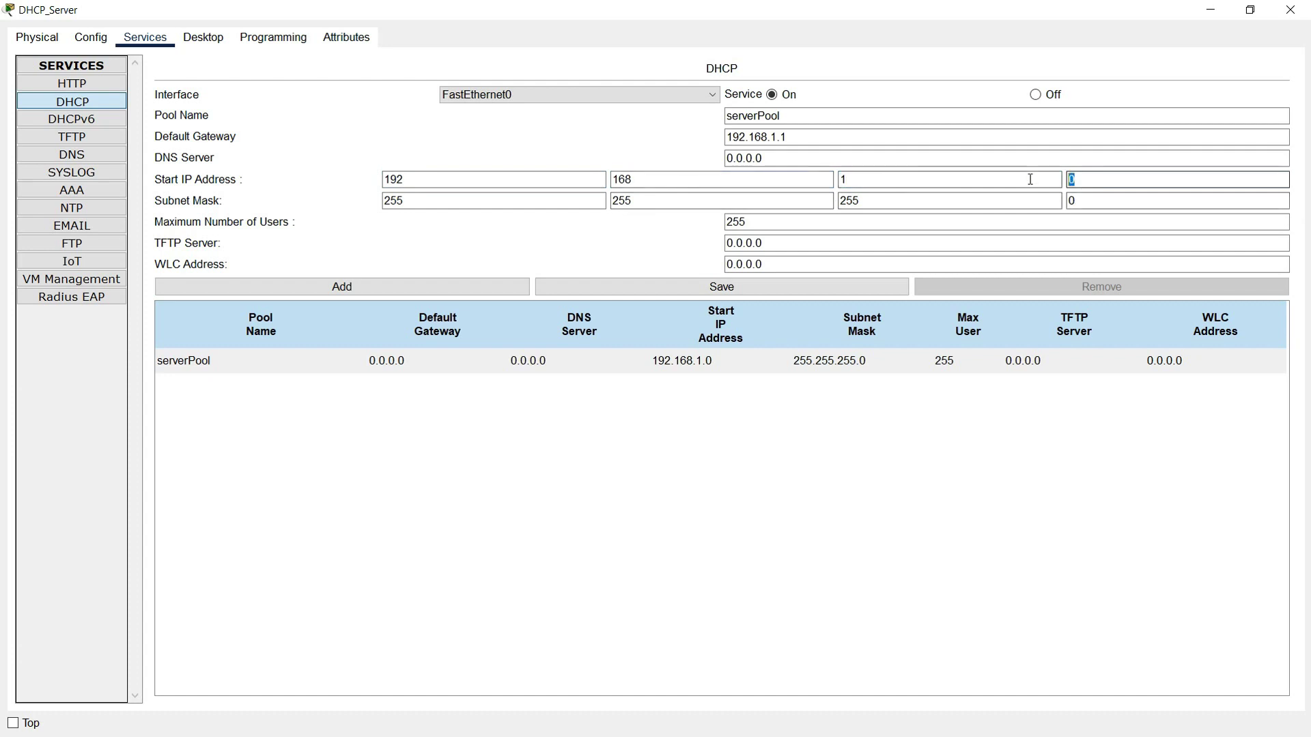
text(100)
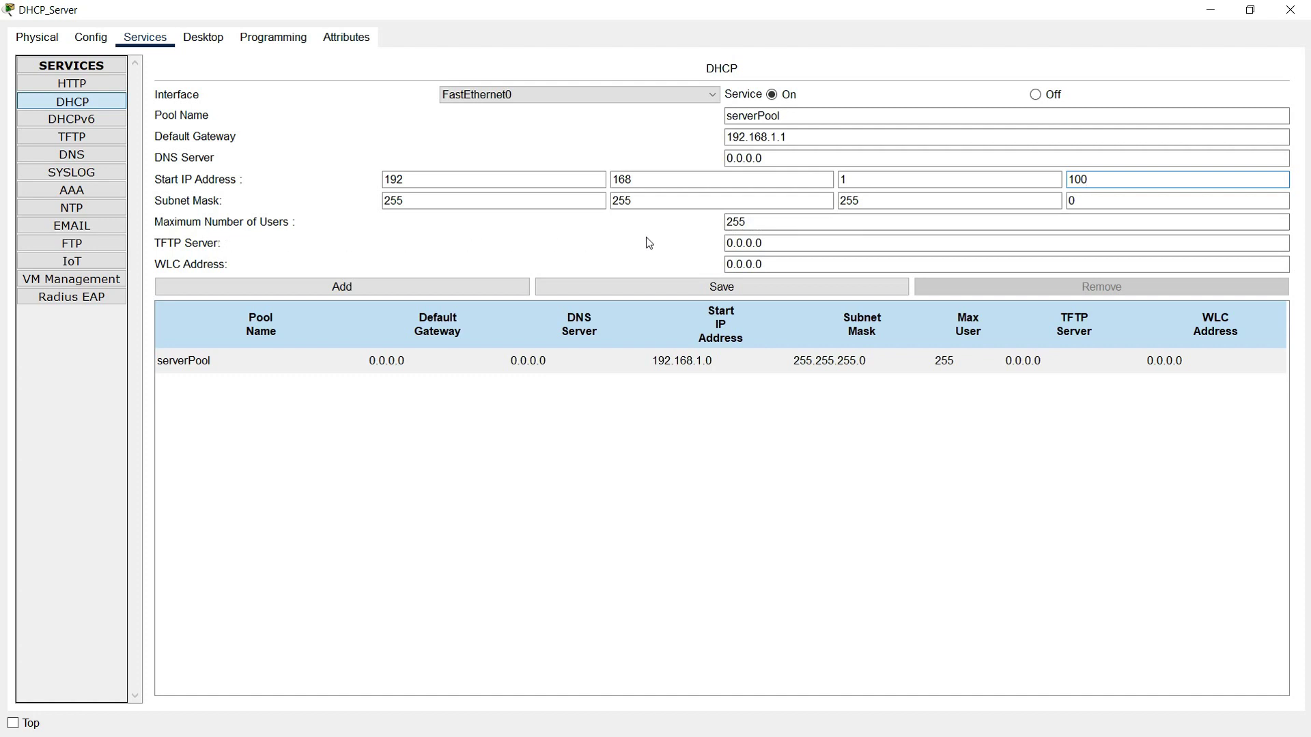
Step: Limit serverPool to a maximum of 100 users, save the pool, and close the server's window
drag(761, 222, 717, 215)
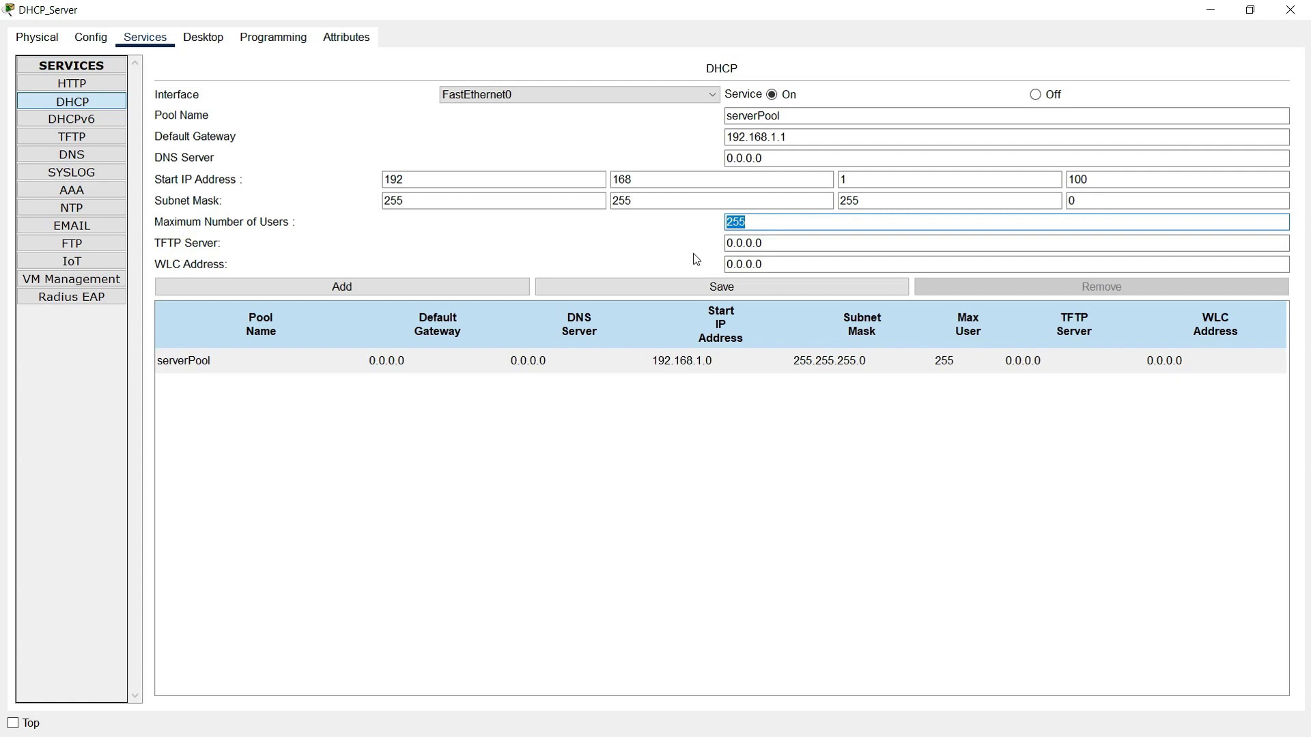
text(100)
click(698, 281)
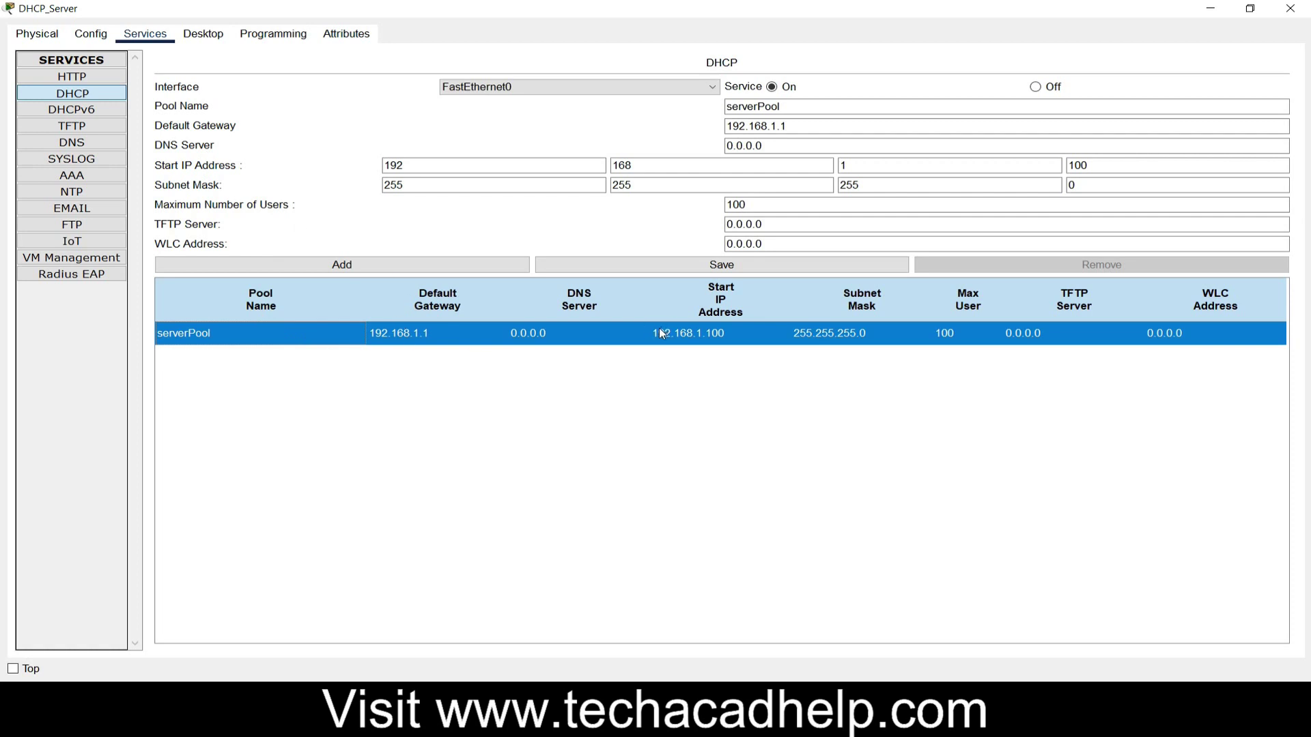
click(1290, 8)
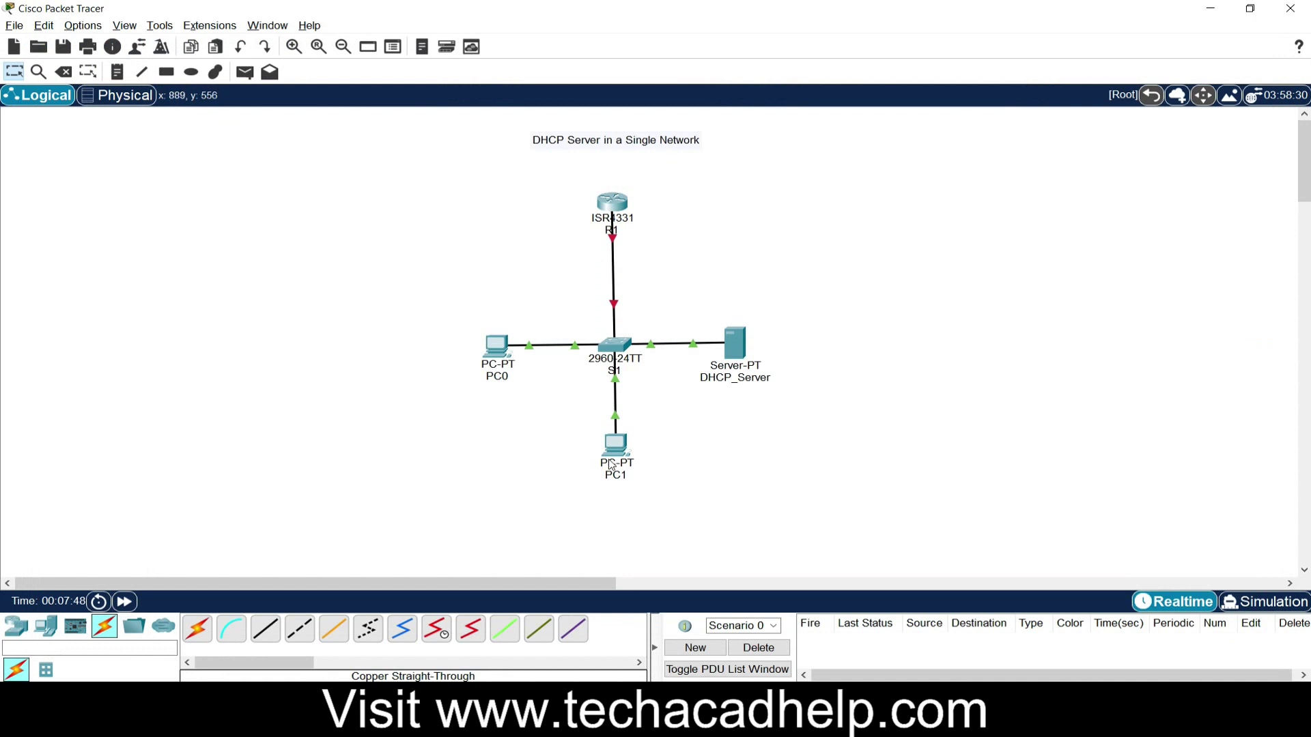
Step: Switch PC0's IPv4 configuration from static to DHCP and close its window
click(497, 347)
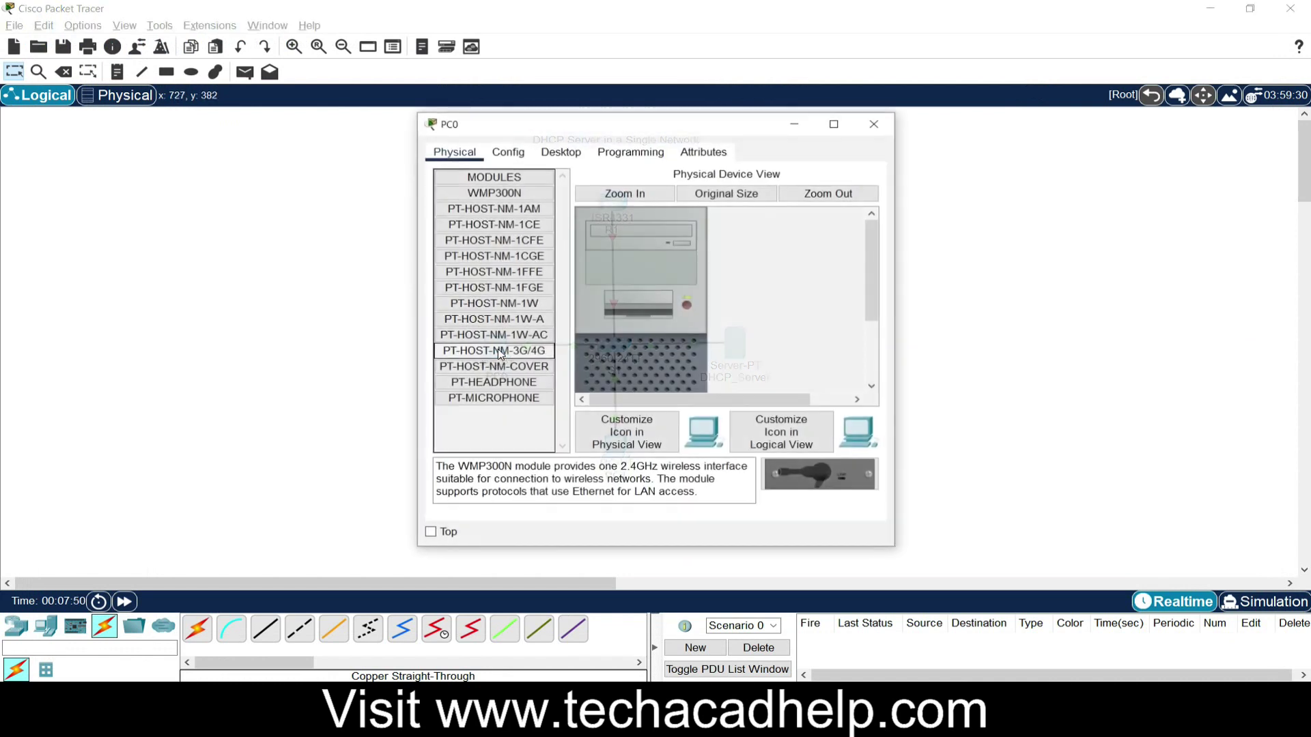
click(561, 151)
click(480, 213)
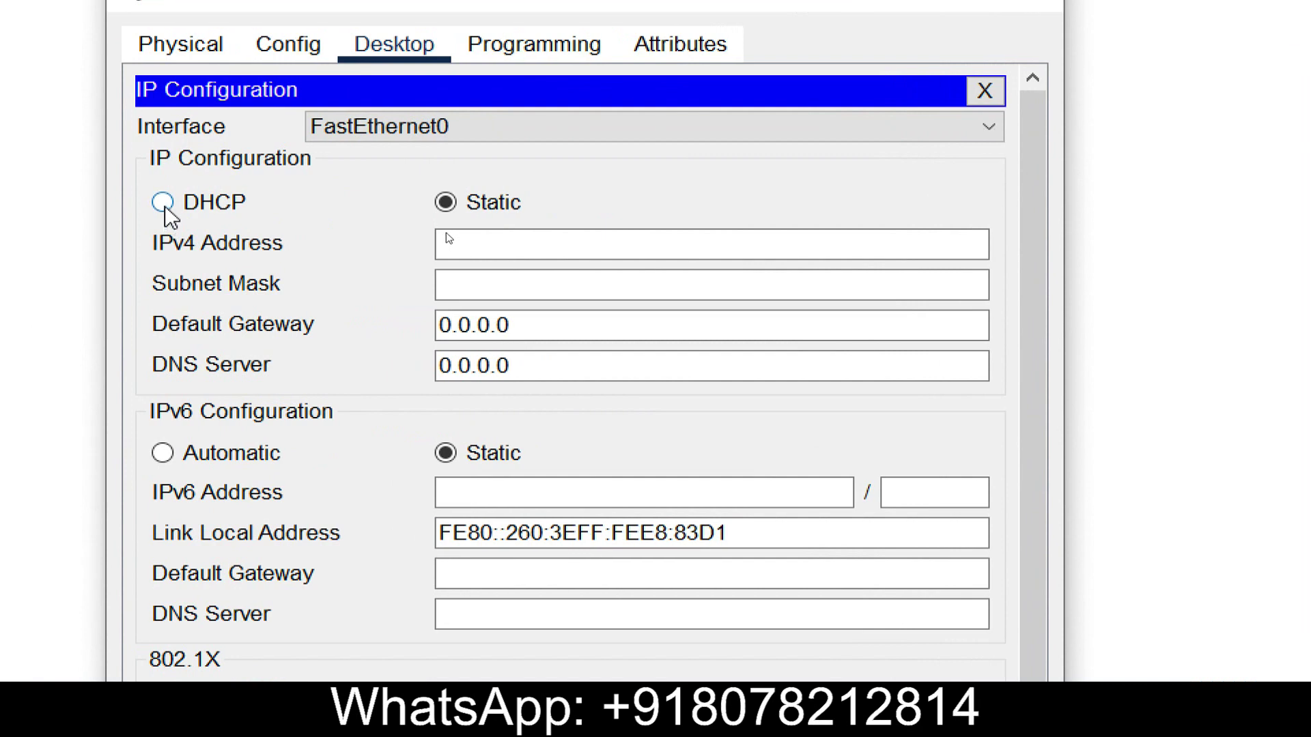
click(153, 204)
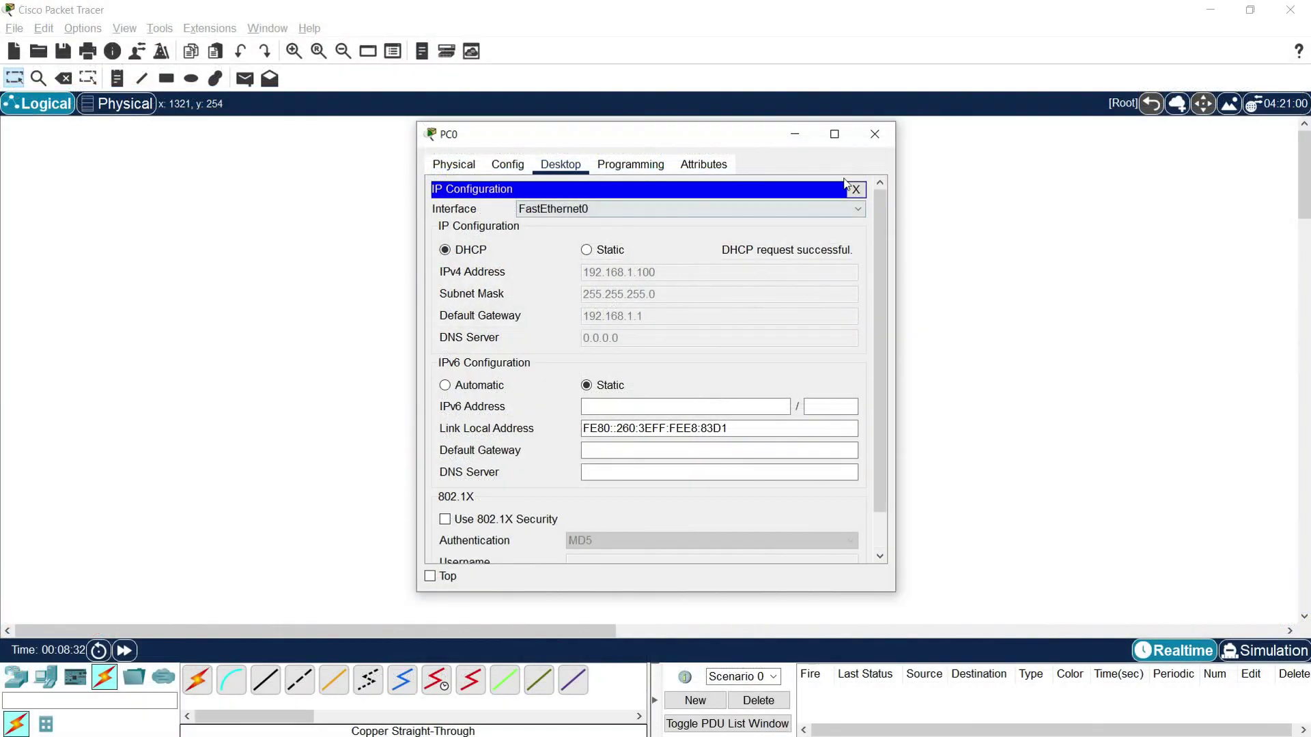
click(874, 134)
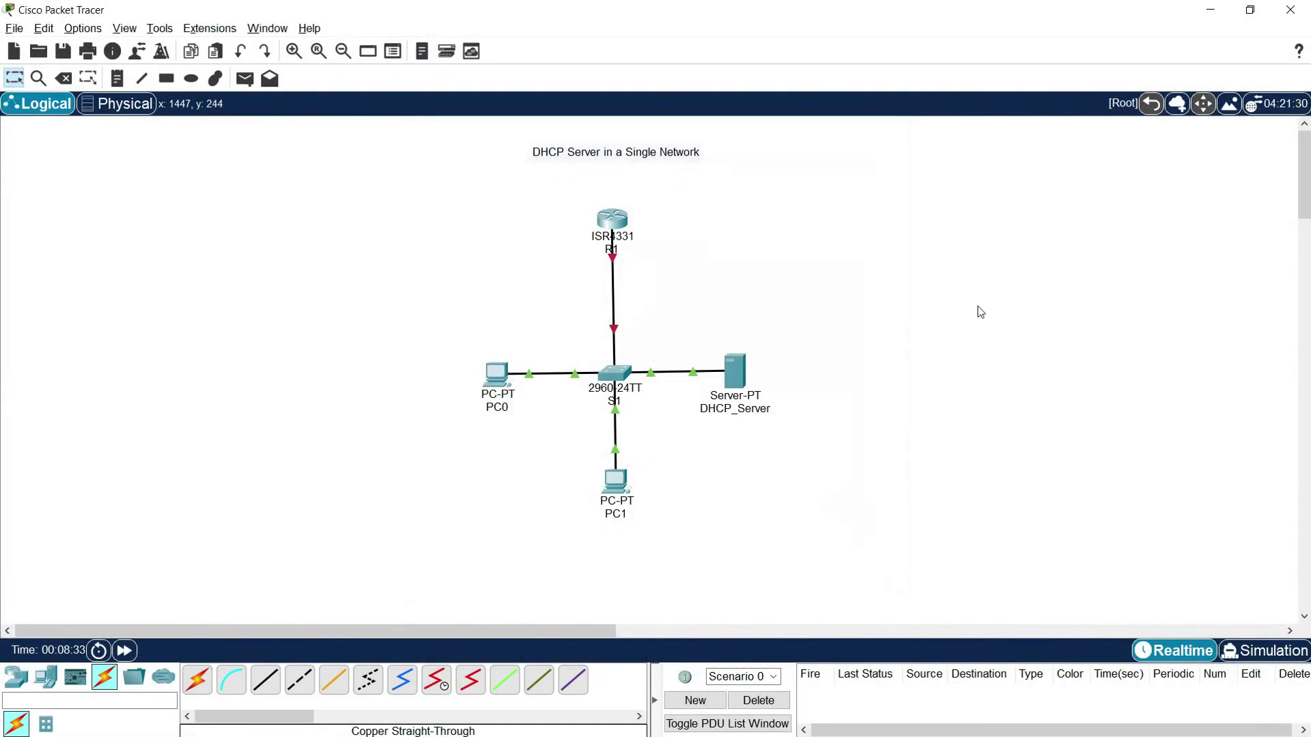
Step: Switch PC1's IPv4 configuration from static to DHCP and close its window
click(623, 478)
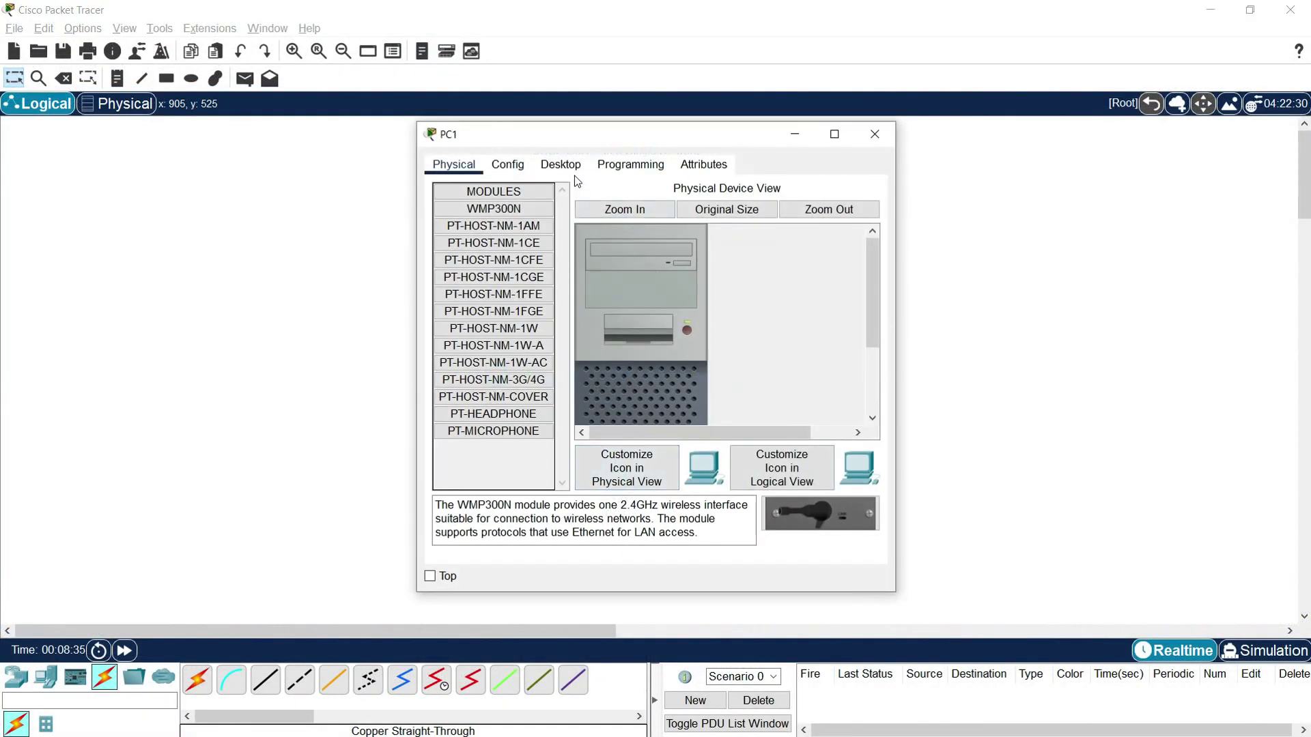
click(575, 175)
click(475, 230)
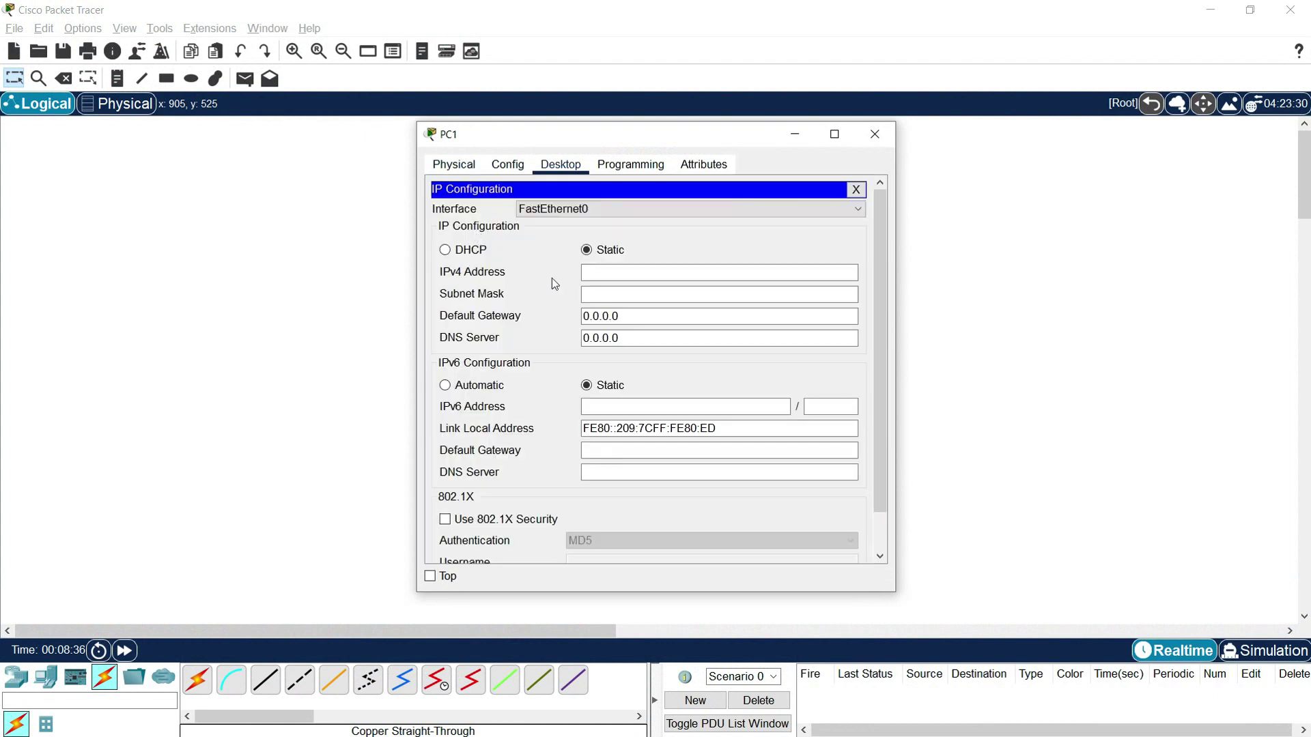
click(590, 278)
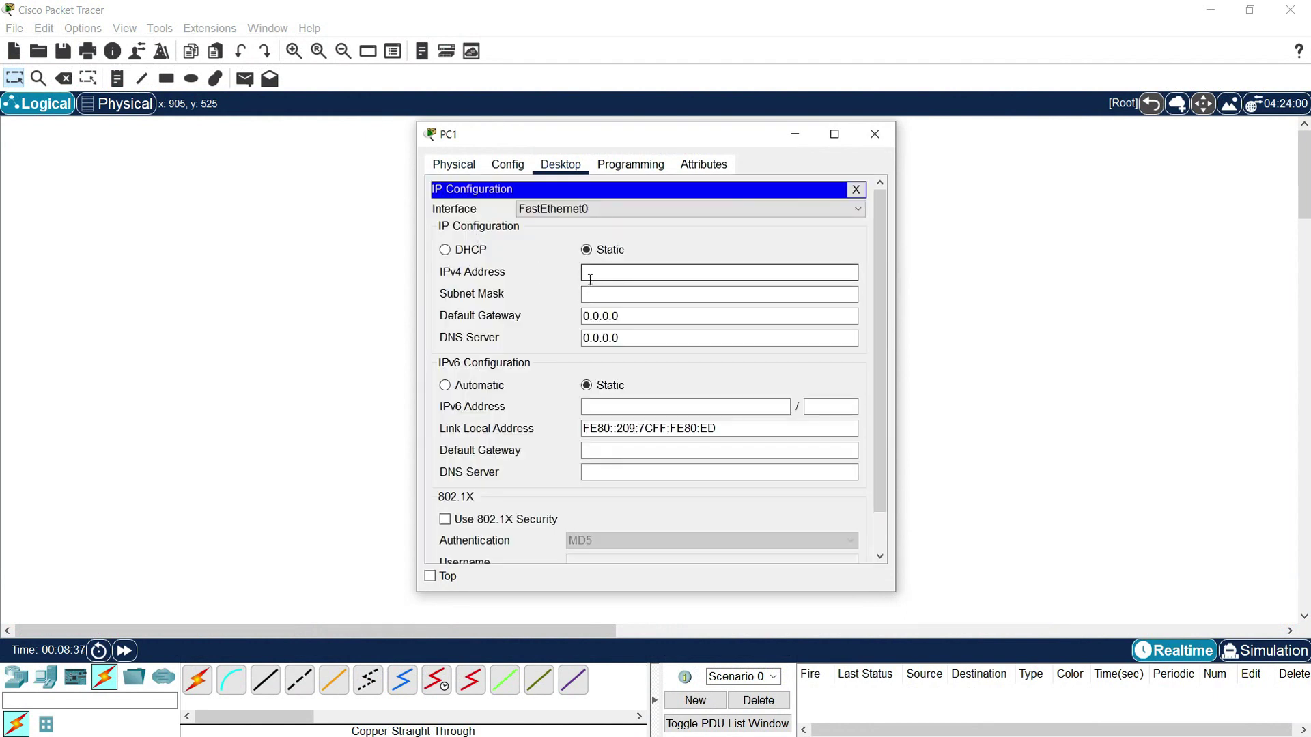
click(445, 250)
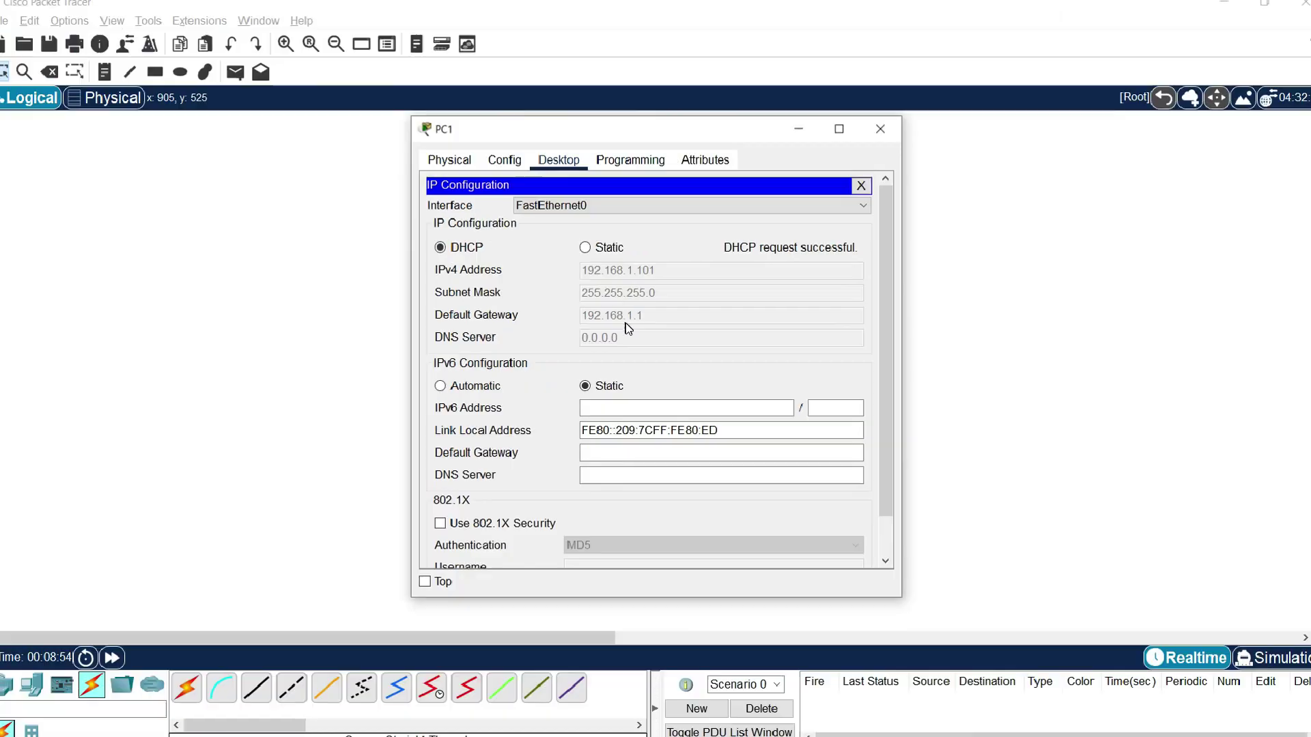
click(874, 134)
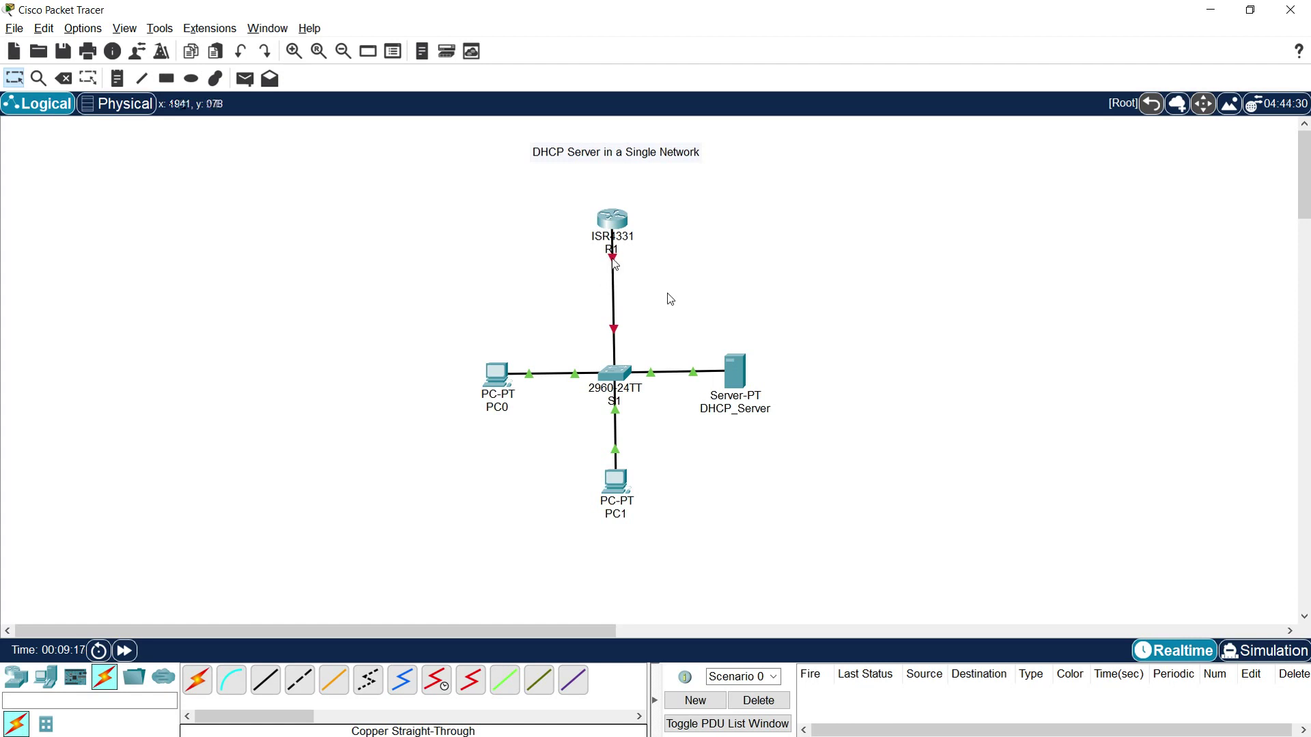
Step: Open router R1's command line in a maximized window and decline the initial configuration dialog with no
mouse_move(615, 265)
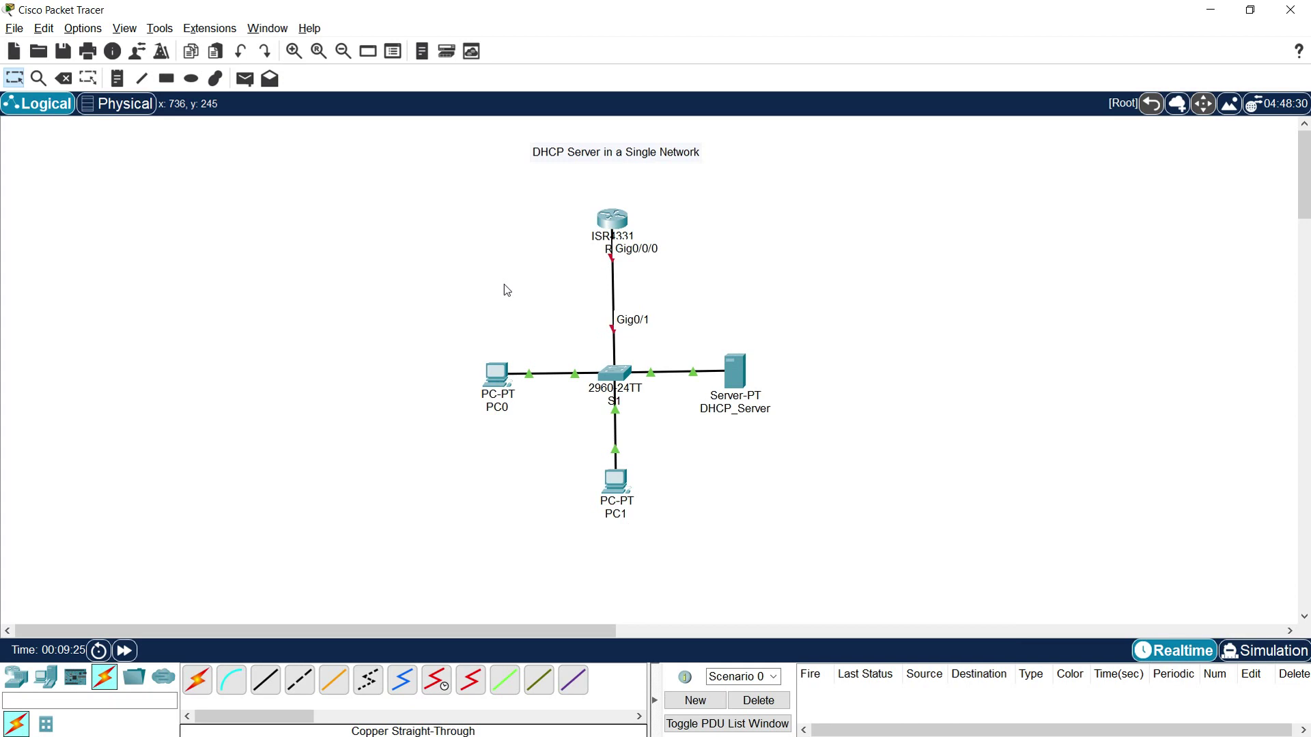
click(612, 217)
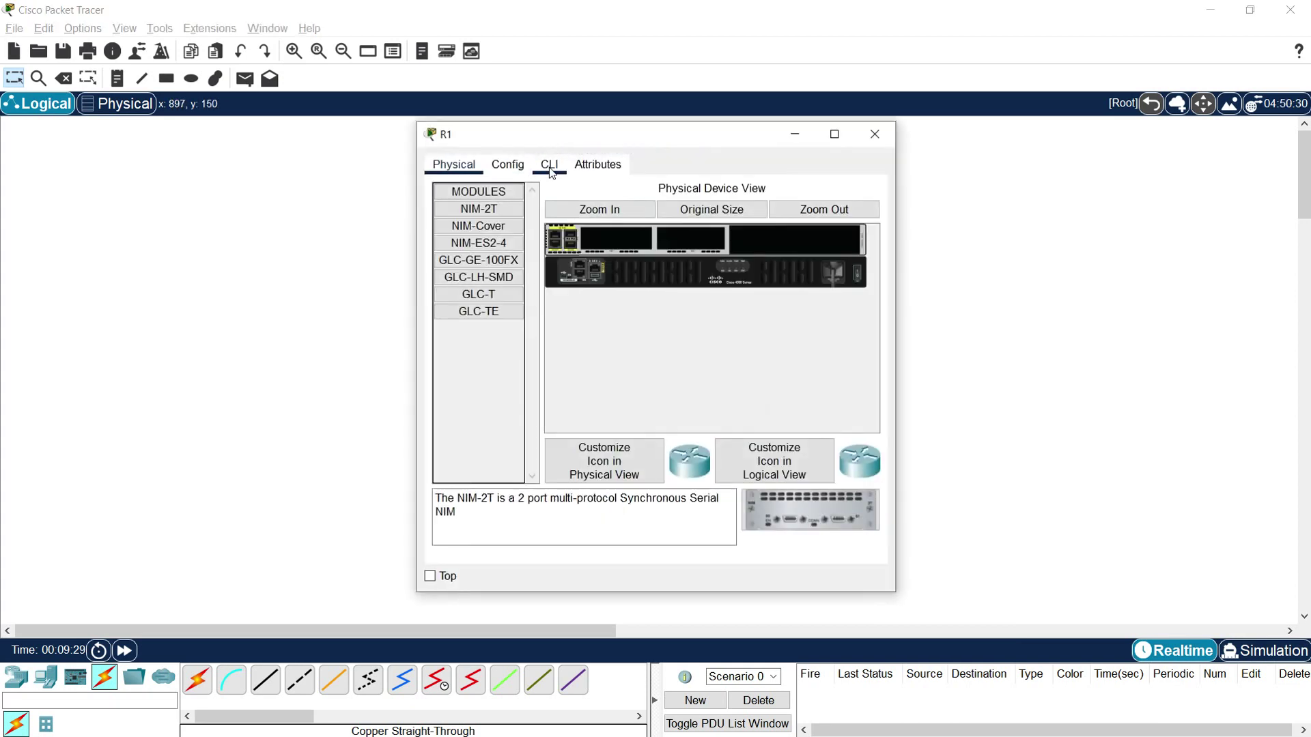
click(550, 167)
click(834, 133)
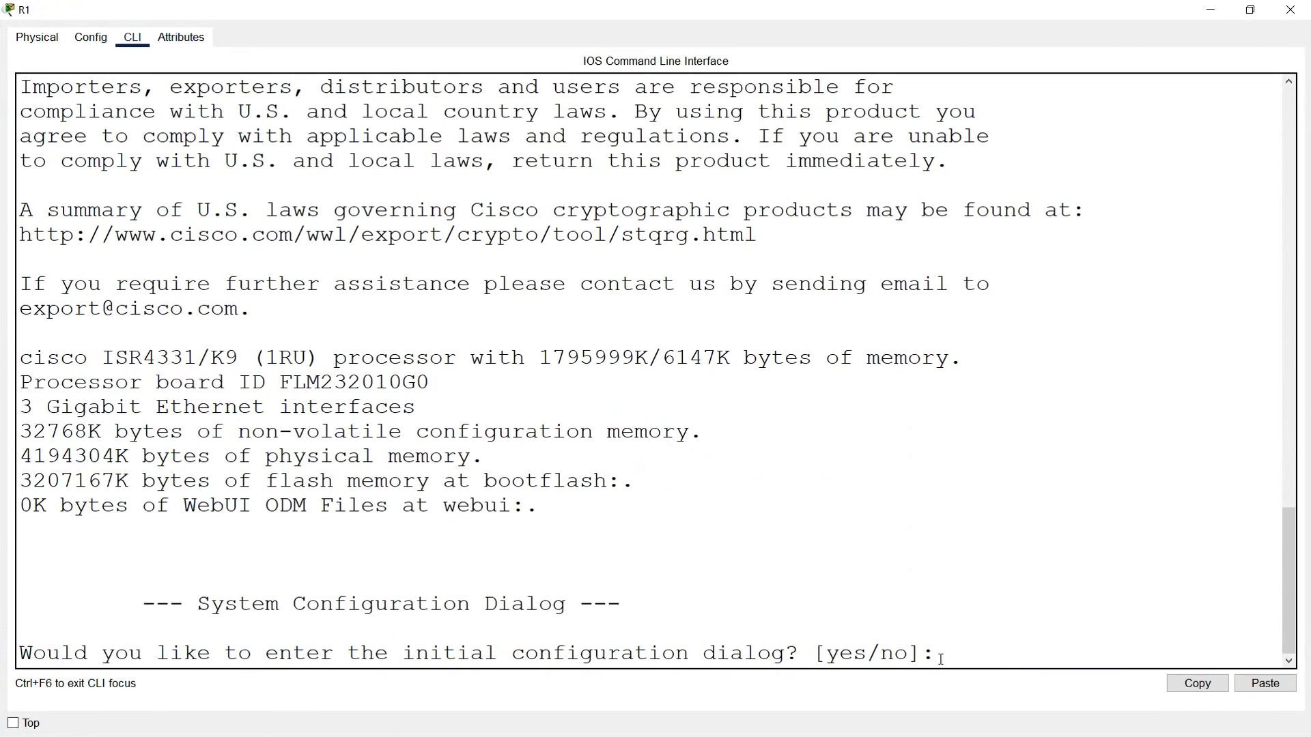
text(no)
key(Return)
key(Return)
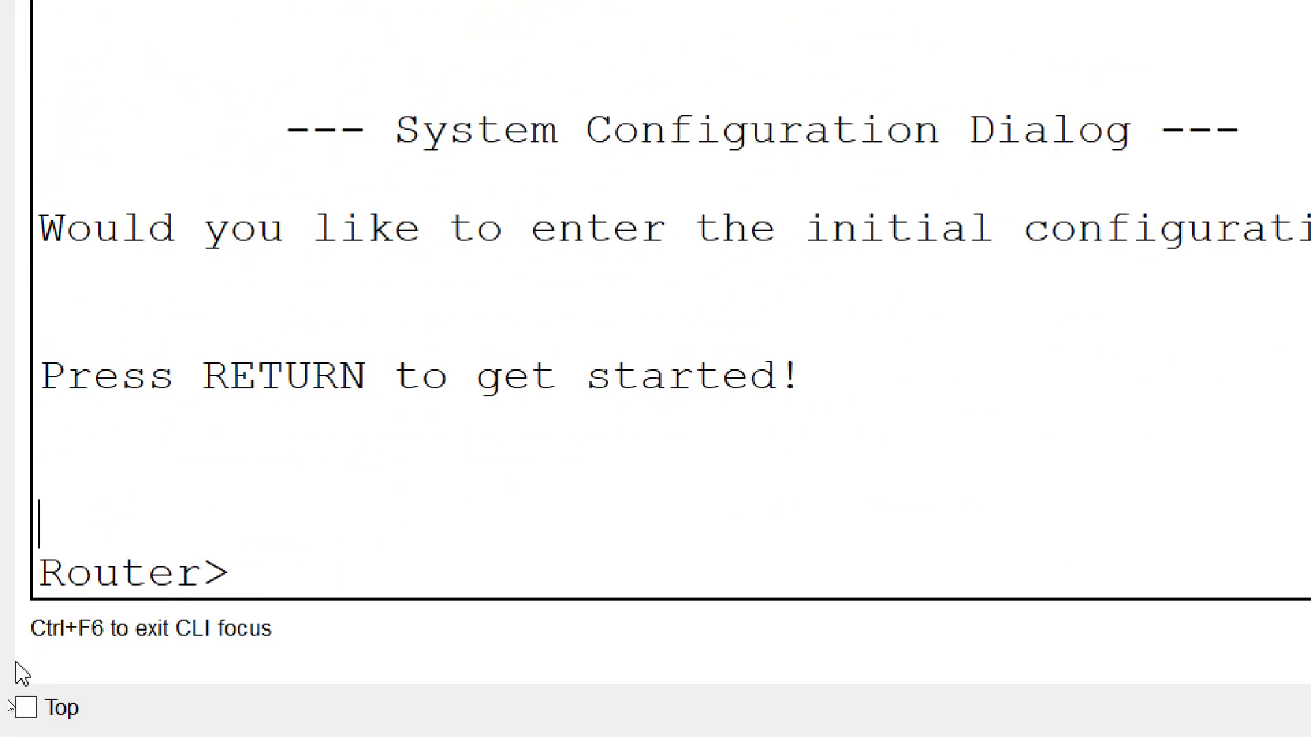
Step: Enter privileged mode with enable and global configuration mode with conf t on the router
text(enable)
key(Return)
text(conf t)
key(Return)
Step: Set the router's hostname to R1 with the hostname command
text(hos)
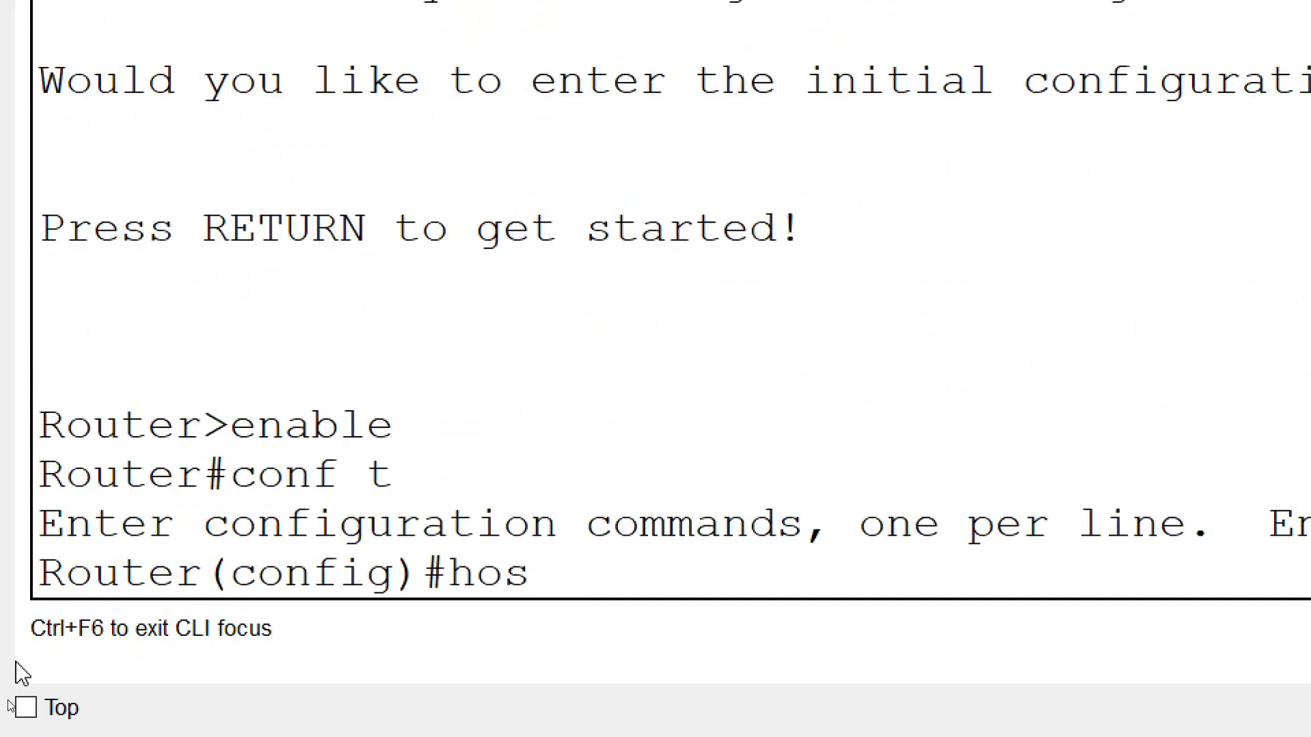
text(tnamem R1)
key(Return)
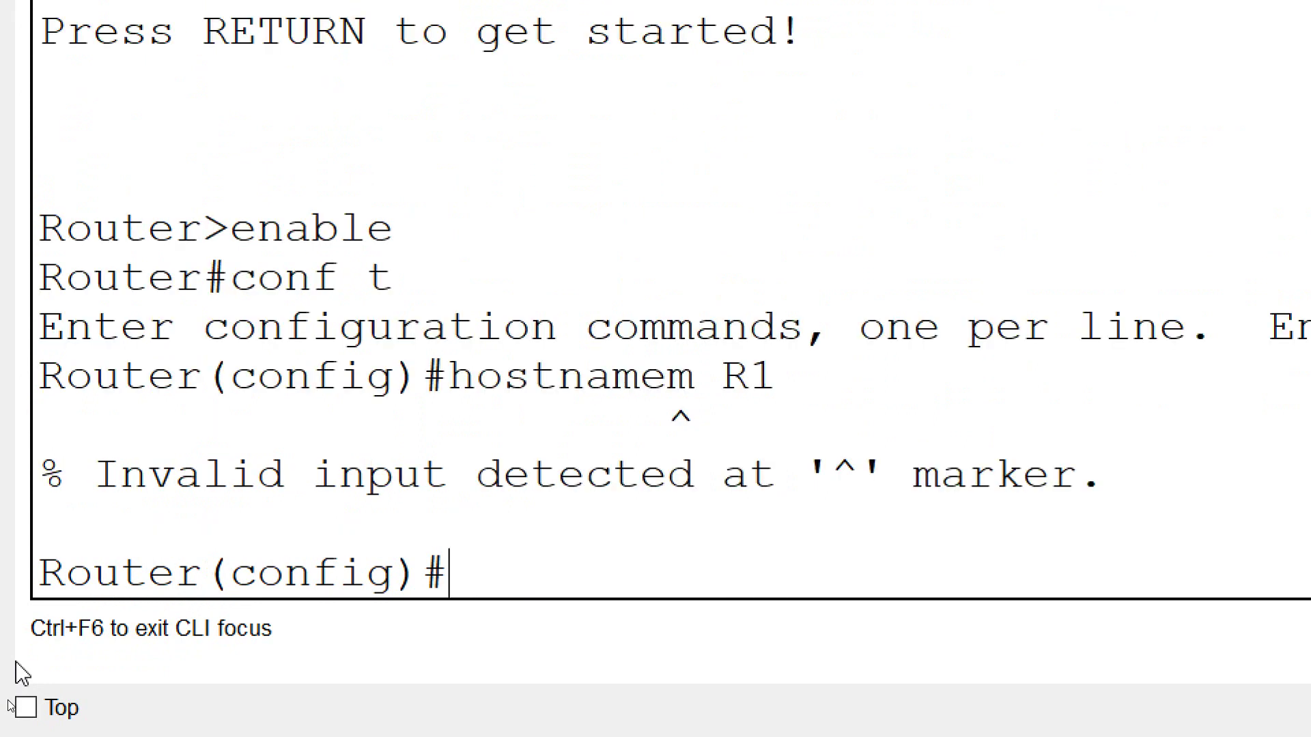
text(hostn)
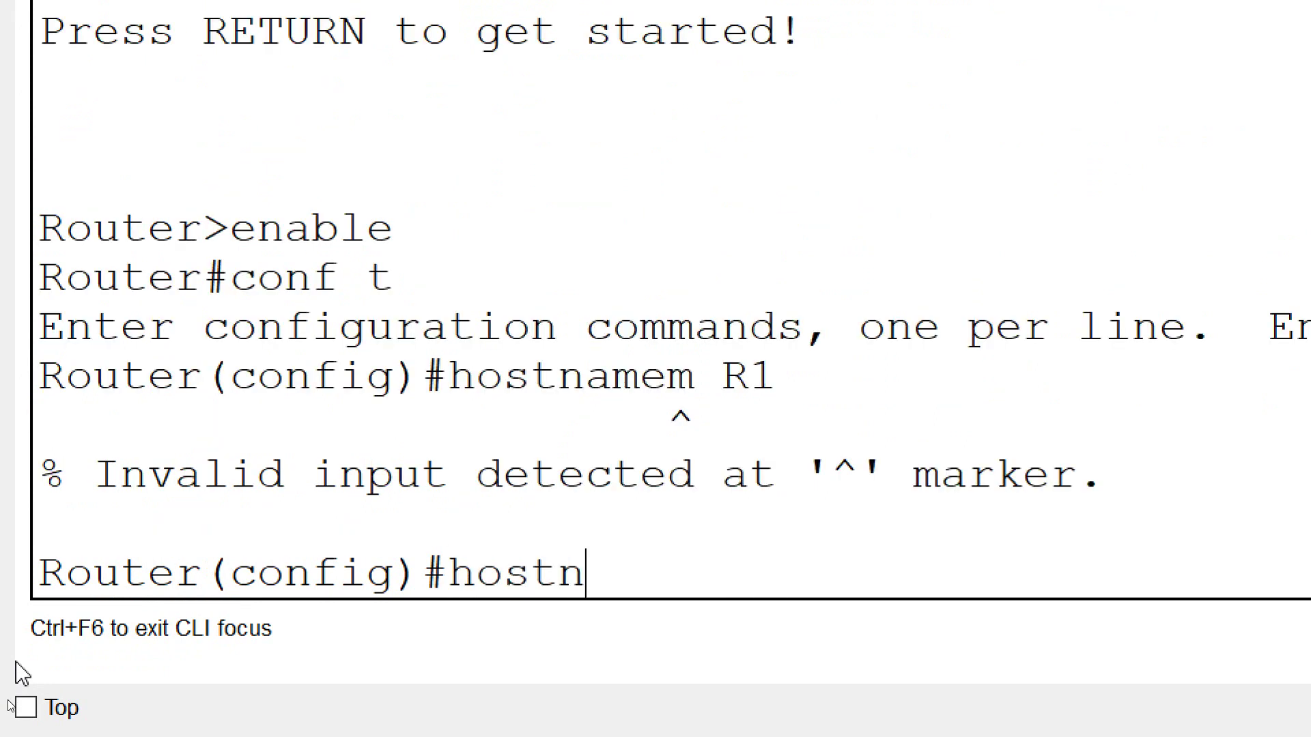
text(ame R1)
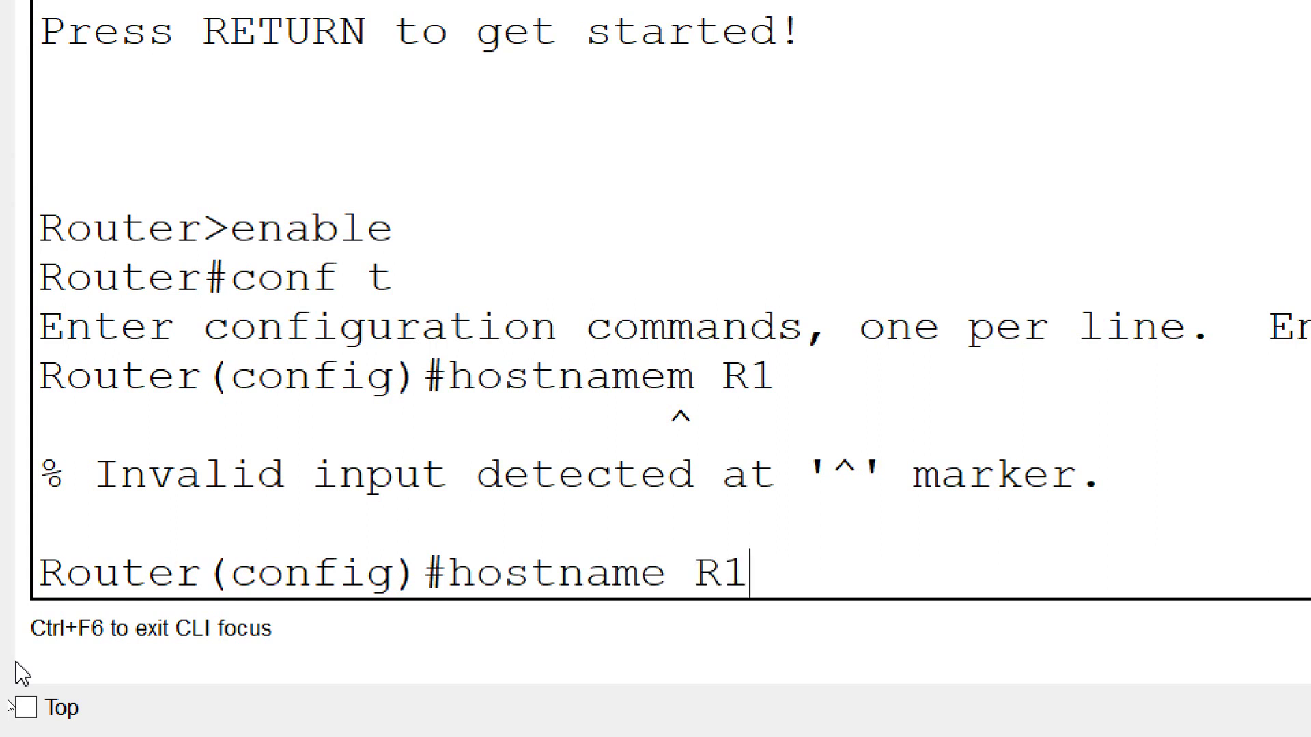
key(Return)
Step: Configure R1's interface g0/0/0 with IP address 192.168.1.1 and mask 255.255.255.0, and enable it with no shutdown
text(interfa)
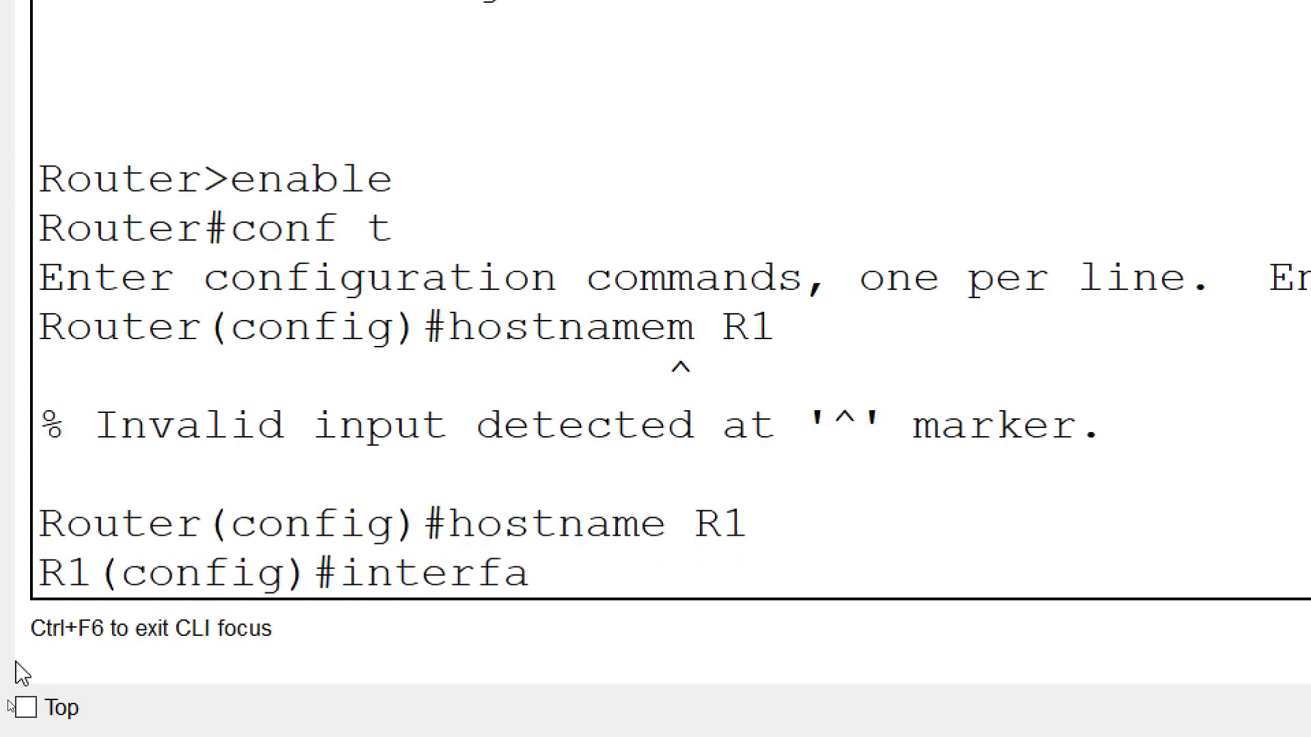
text(ce g0/0/0)
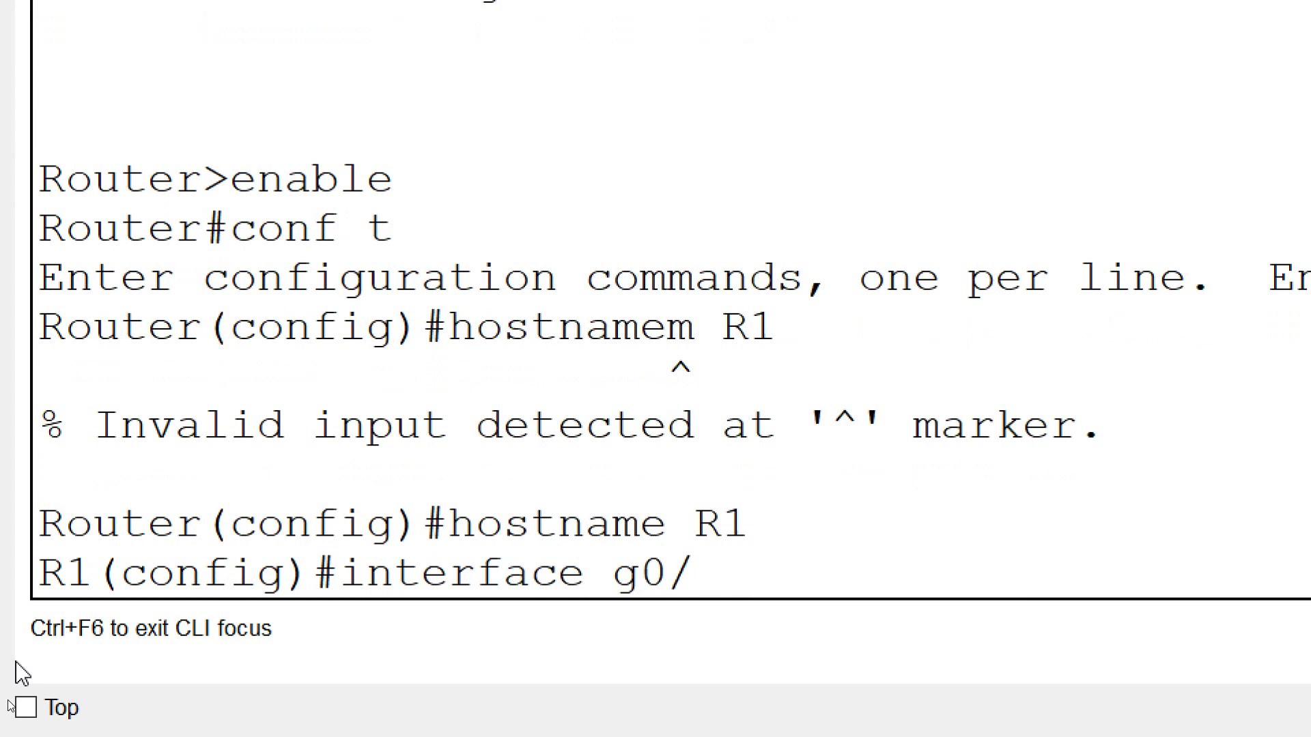
key(Return)
text(ip address 192.168.1.1 255.255.255.0)
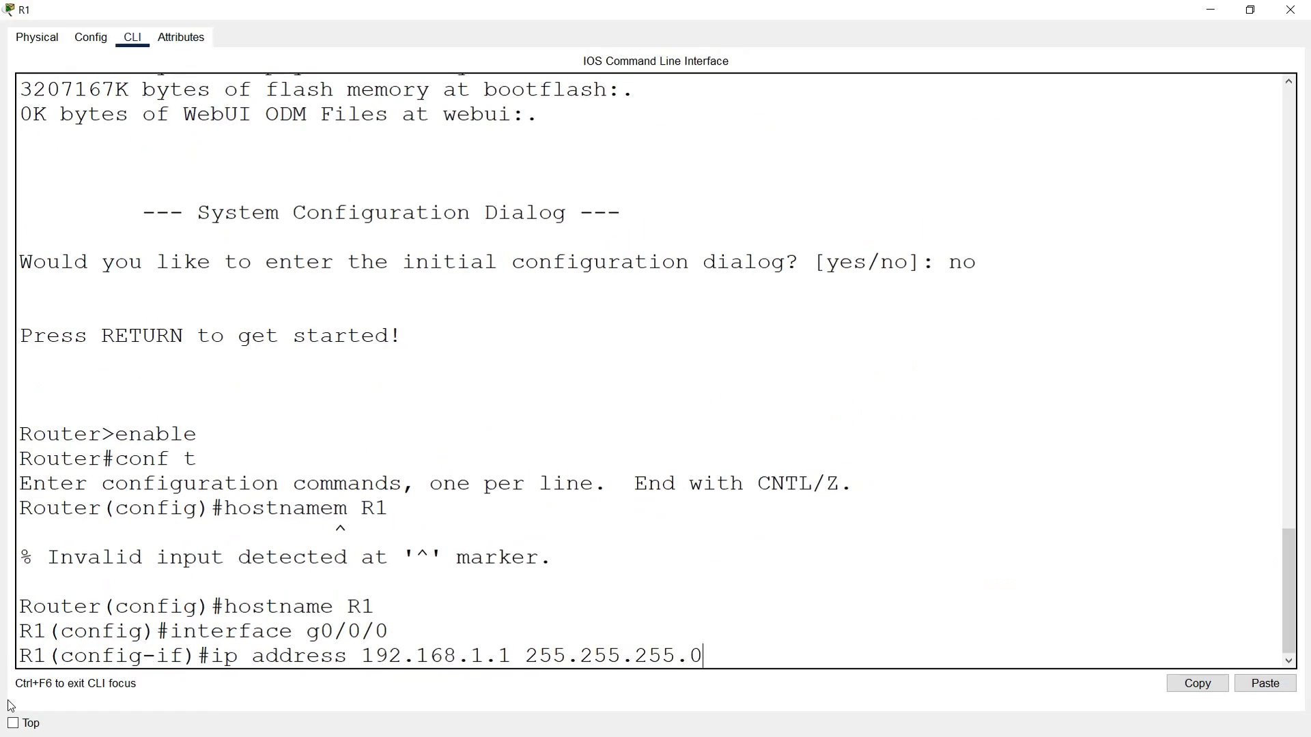
key(Return)
text(no shutdown)
key(Return)
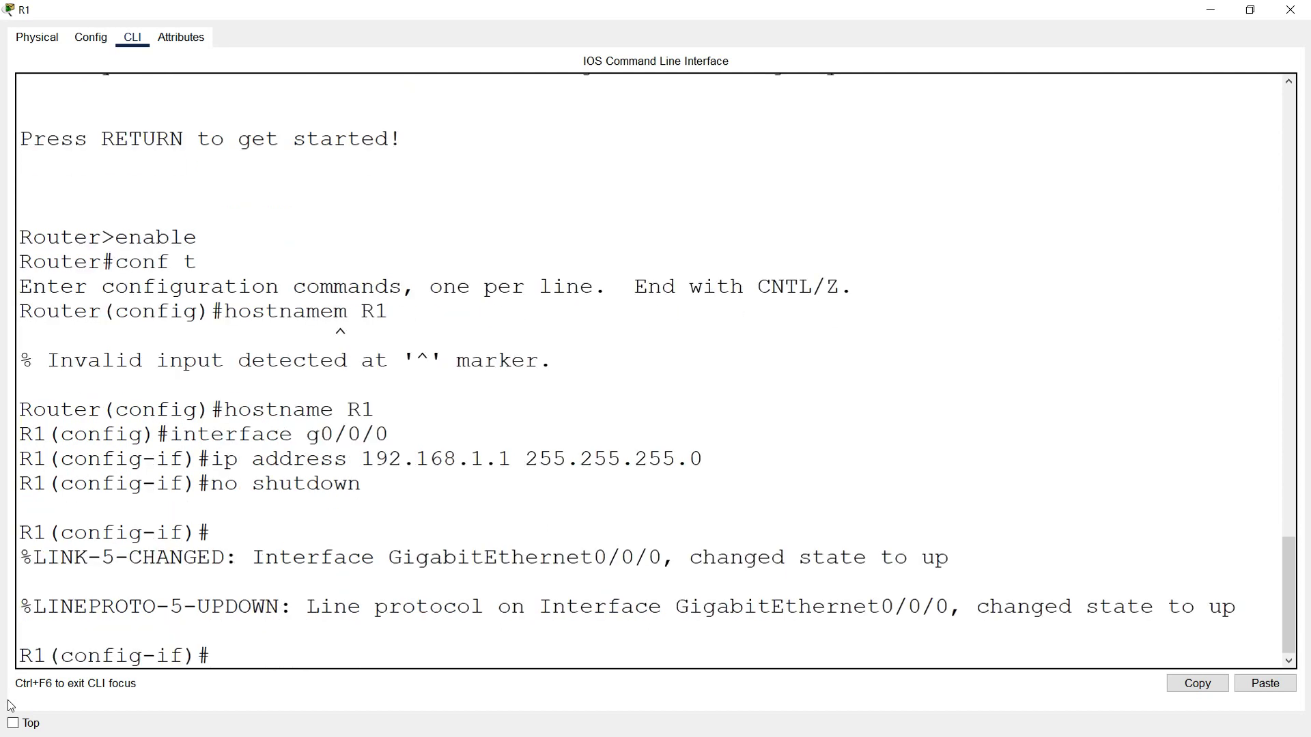
Step: Leave configuration mode with end, save R1's configuration with copy run start, and close its window
text(end)
key(Return)
text(cop)
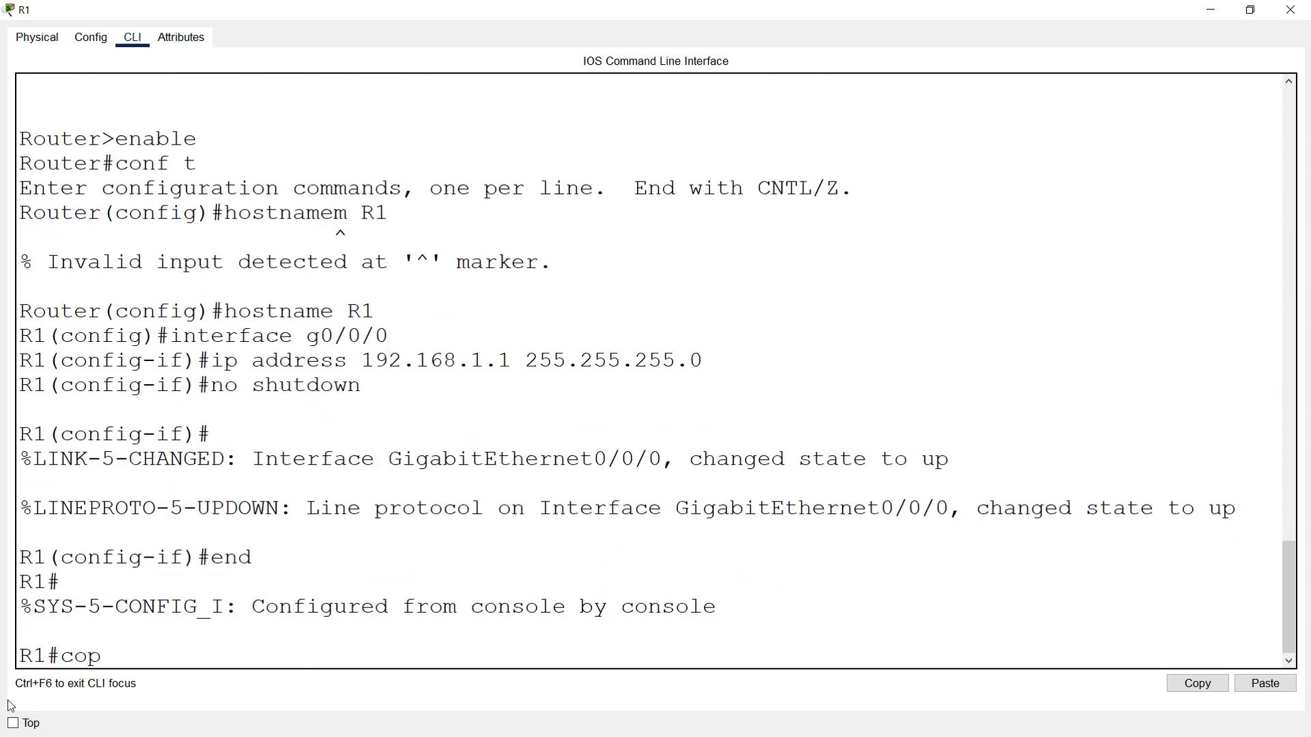
text(y run start)
key(Return)
key(Return)
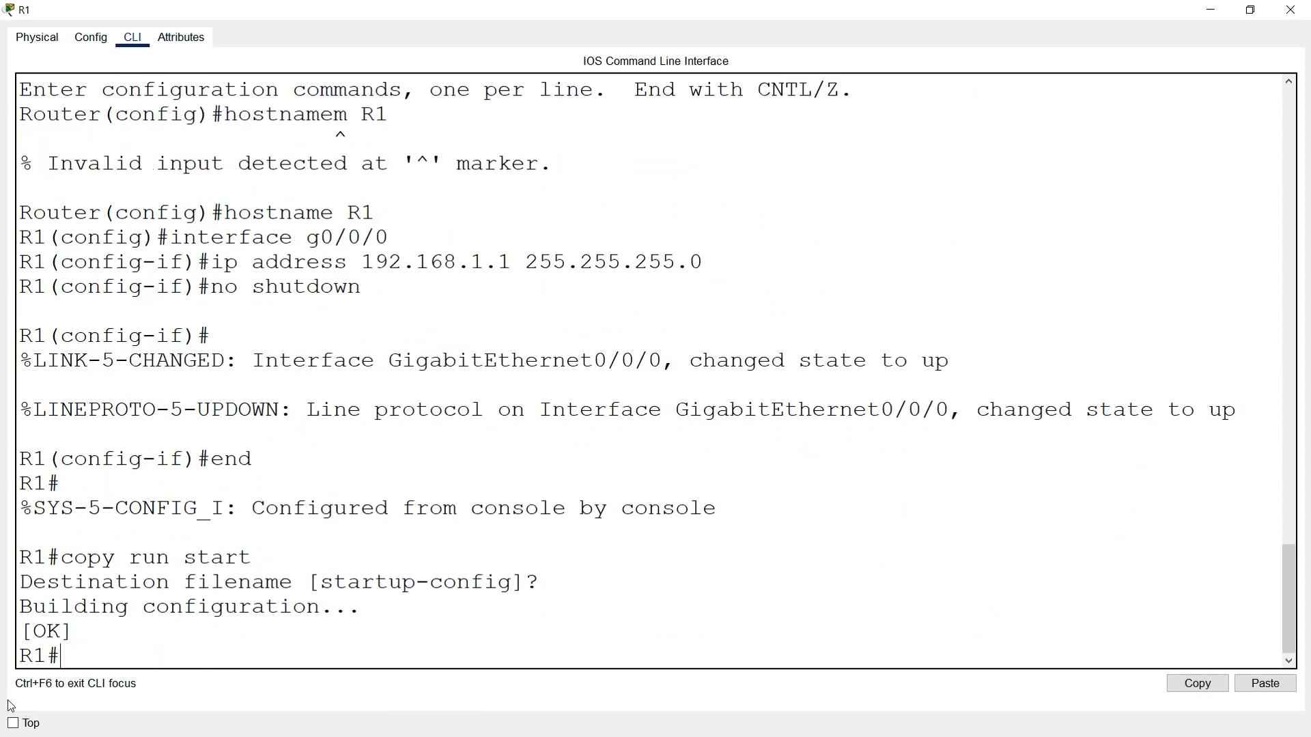
click(1290, 9)
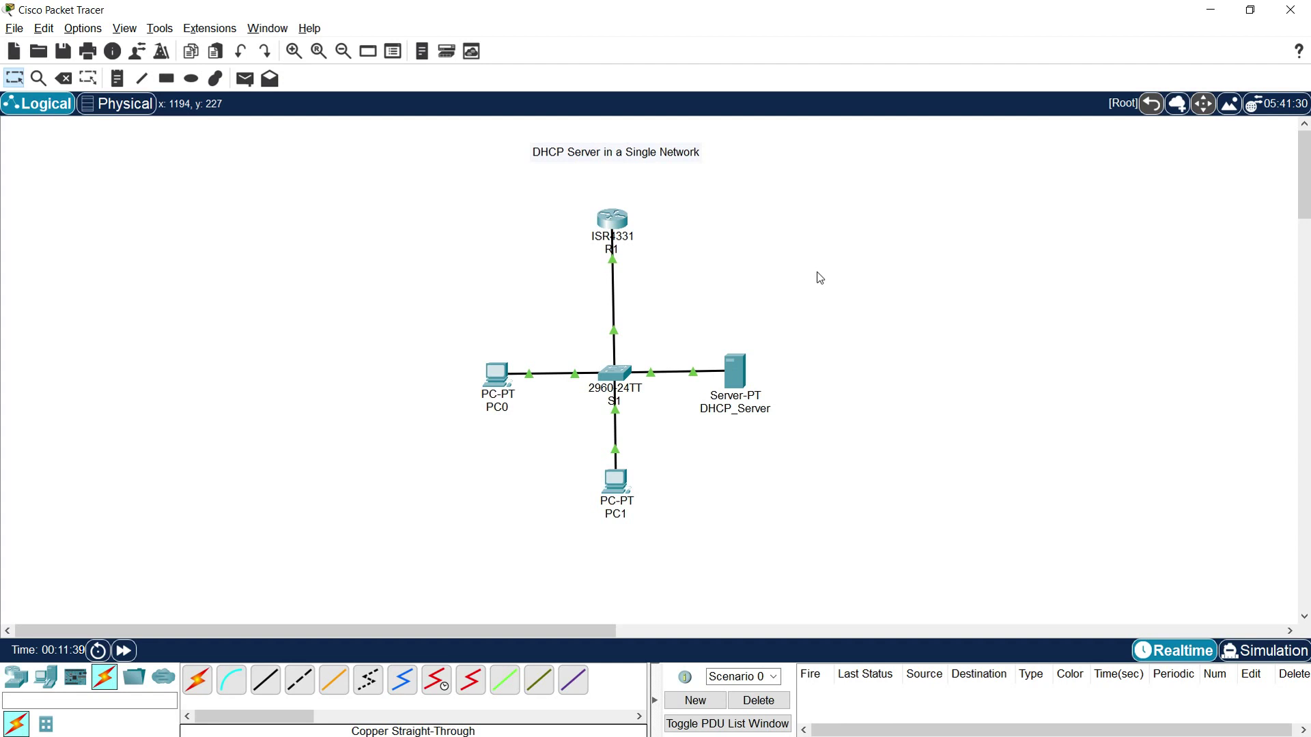
Step: Add a second 4331 router between R1 and the DHCP server and rename it R2
click(23, 680)
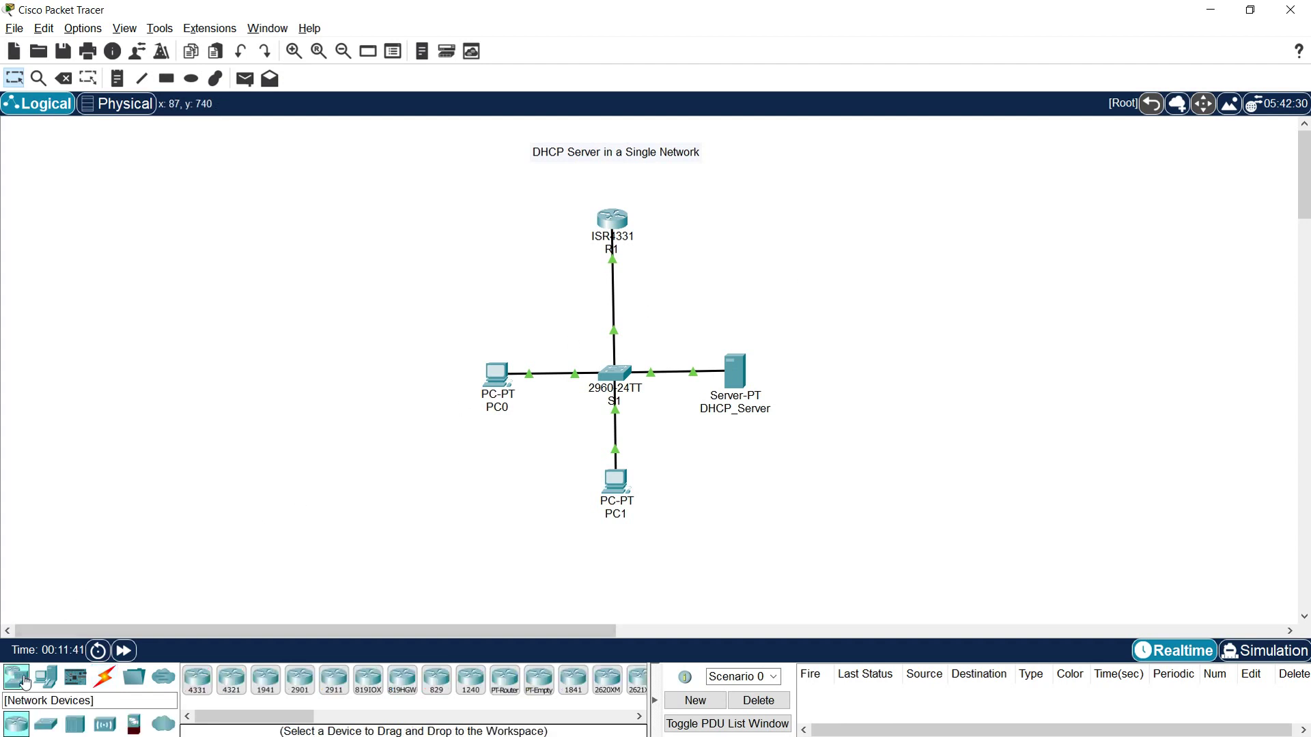
click(198, 693)
click(680, 296)
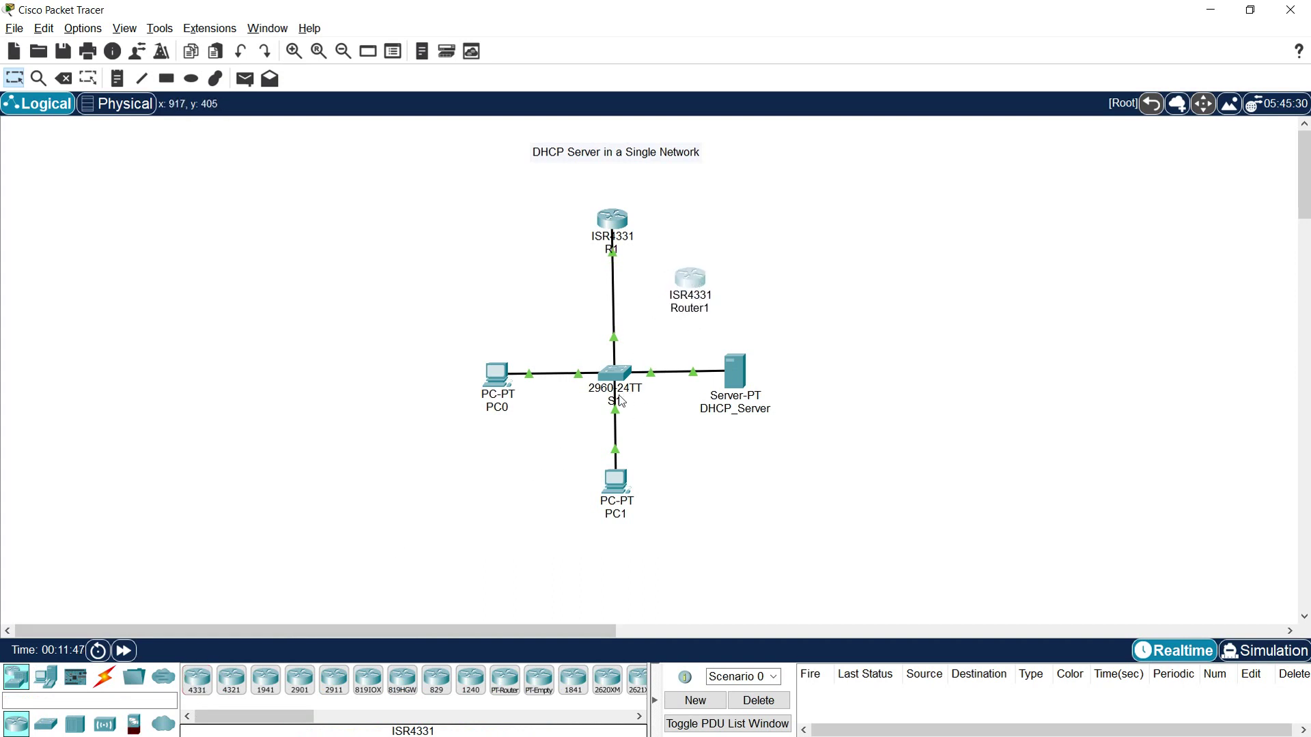
click(705, 308)
drag(721, 305, 693, 293)
text(2)
key(Return)
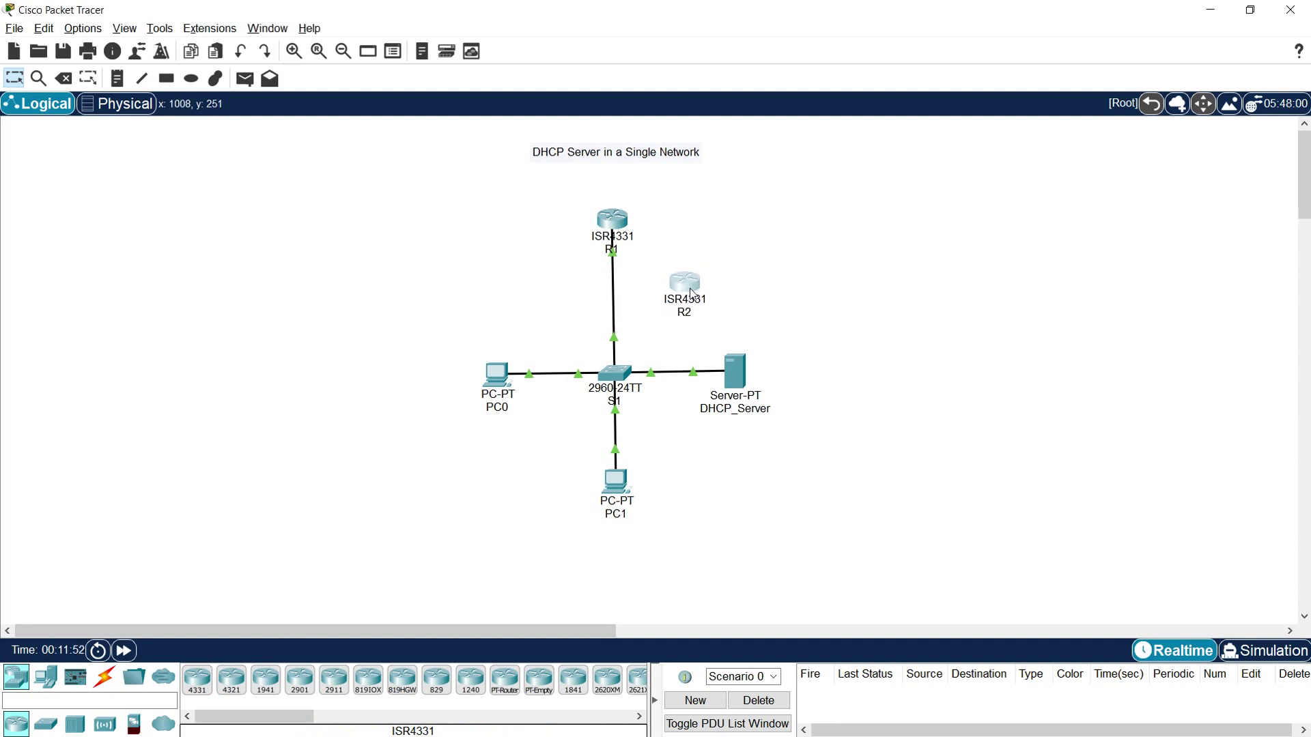
Step: Connect R2's GigabitEthernet0/0/0 to switch S1's GigabitEthernet0/2 with a copper straight-through cable
click(104, 676)
click(265, 680)
click(686, 282)
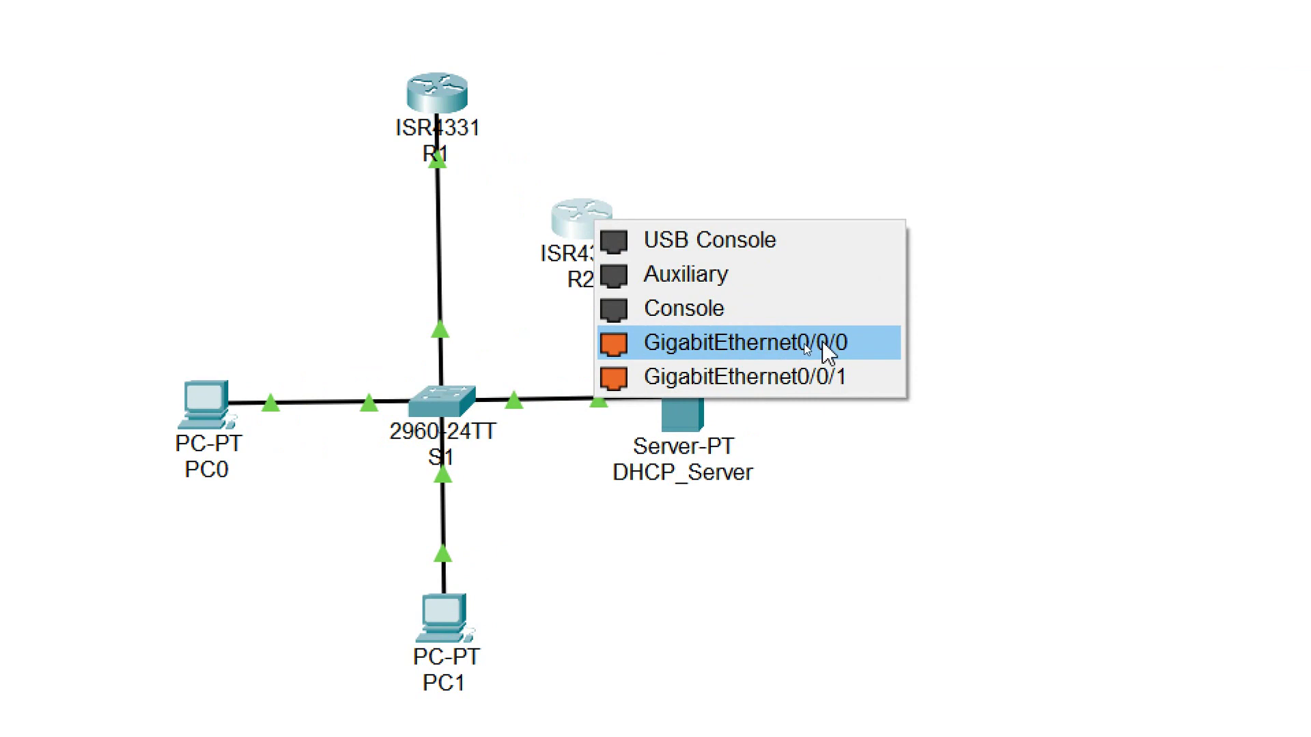
click(818, 348)
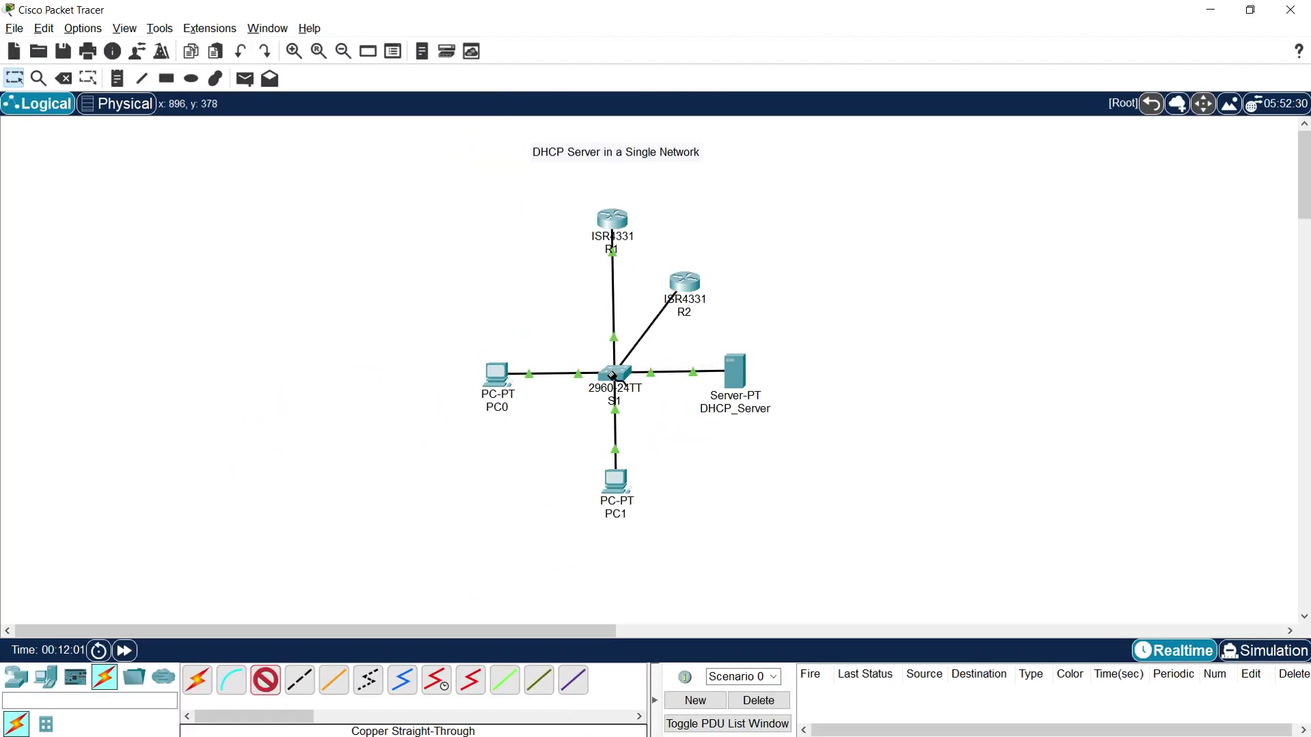
click(463, 410)
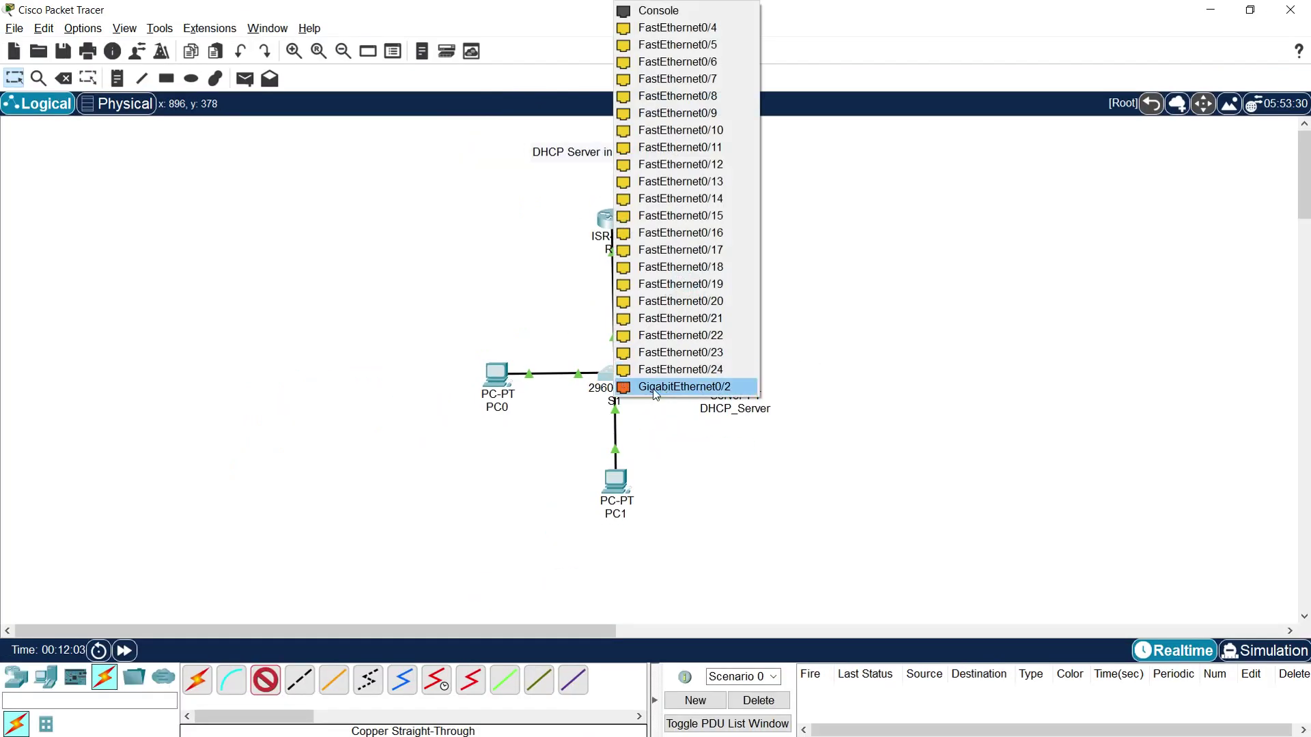
click(703, 387)
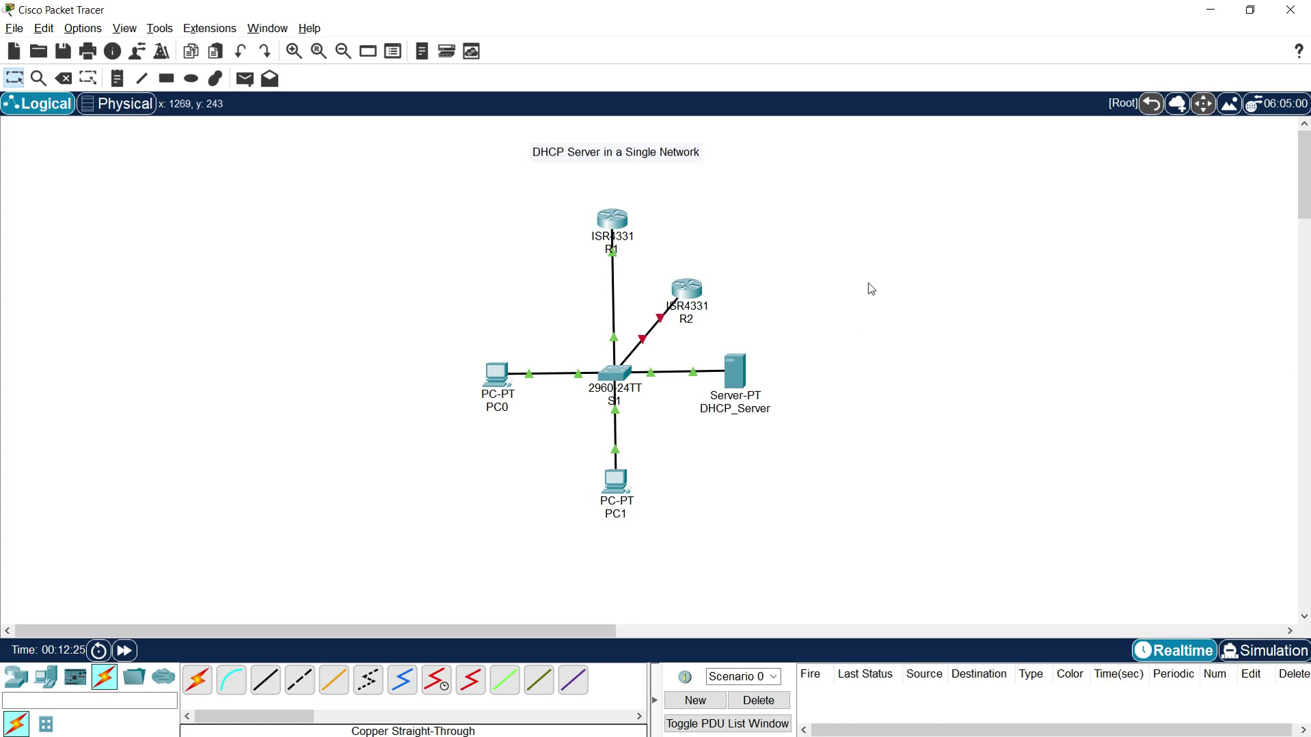
mouse_move(665, 325)
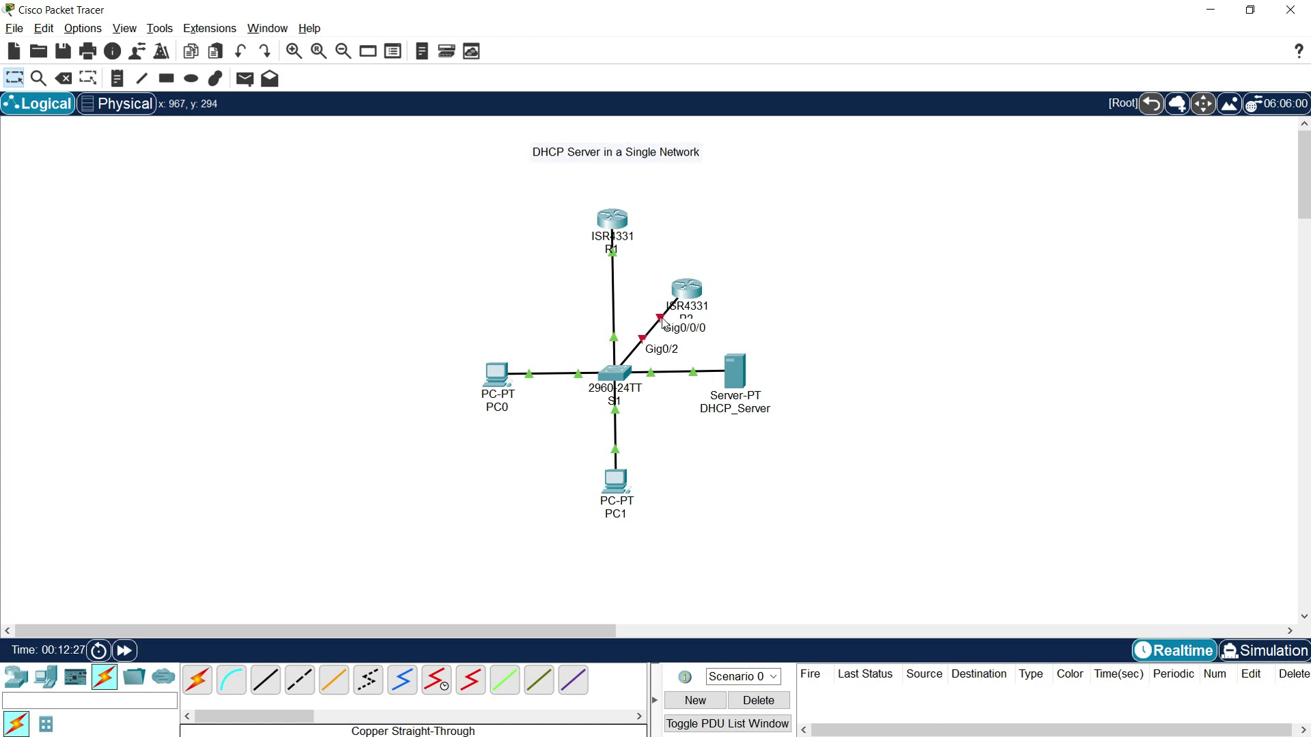
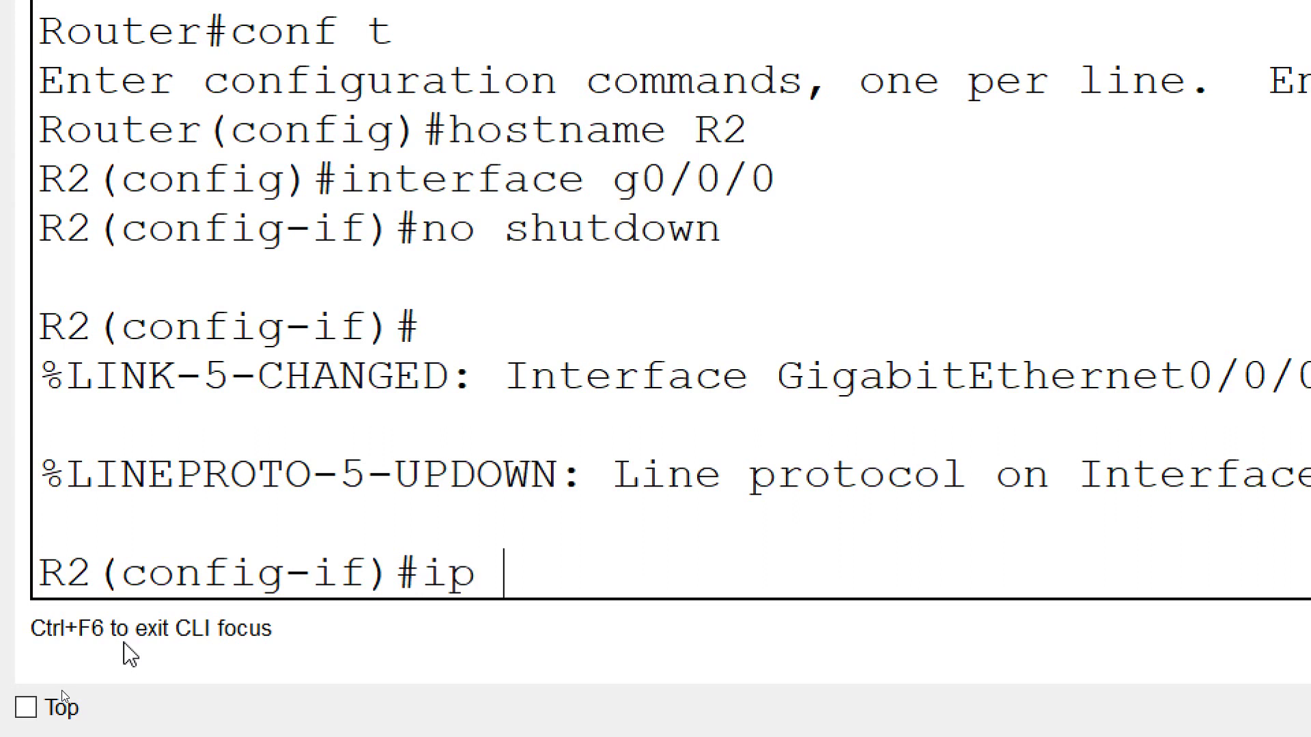
Step: Look up the ip address options with ? and set R2's g0/0/0 to obtain its address with ip address dhcp
key(BackSpace)
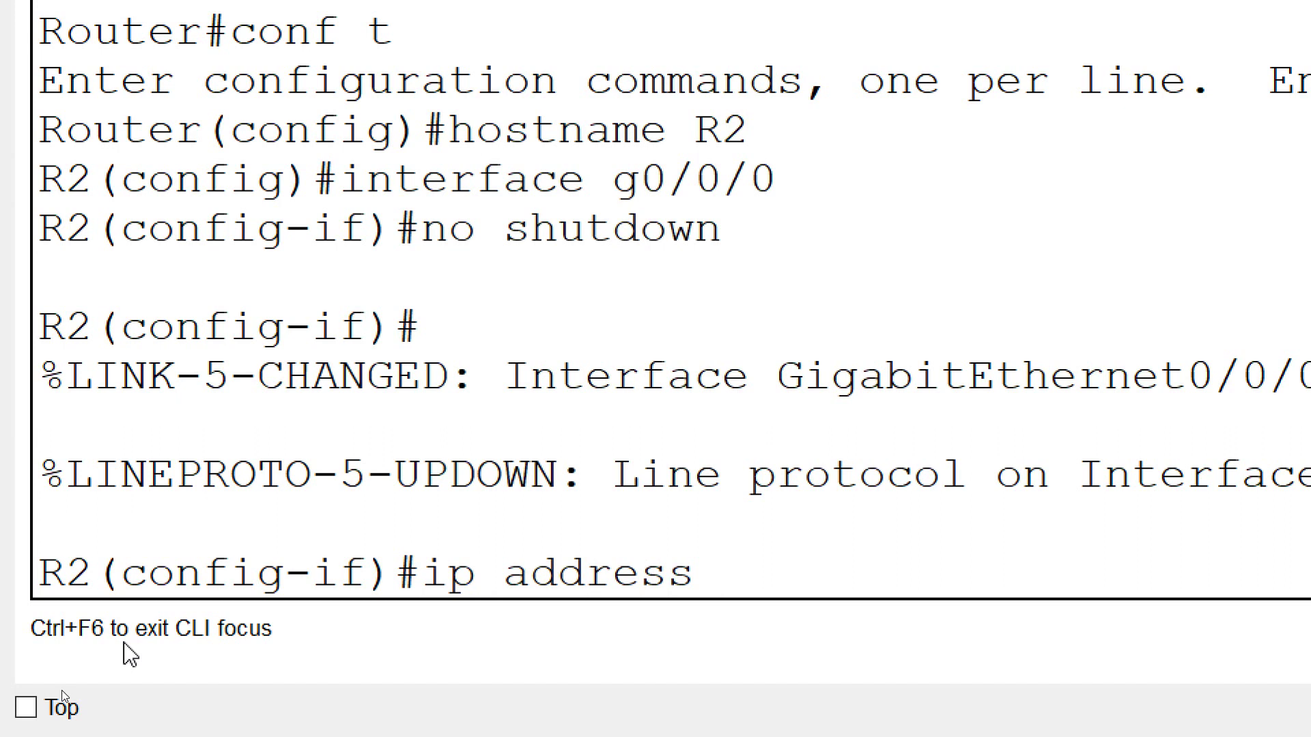
text(?)
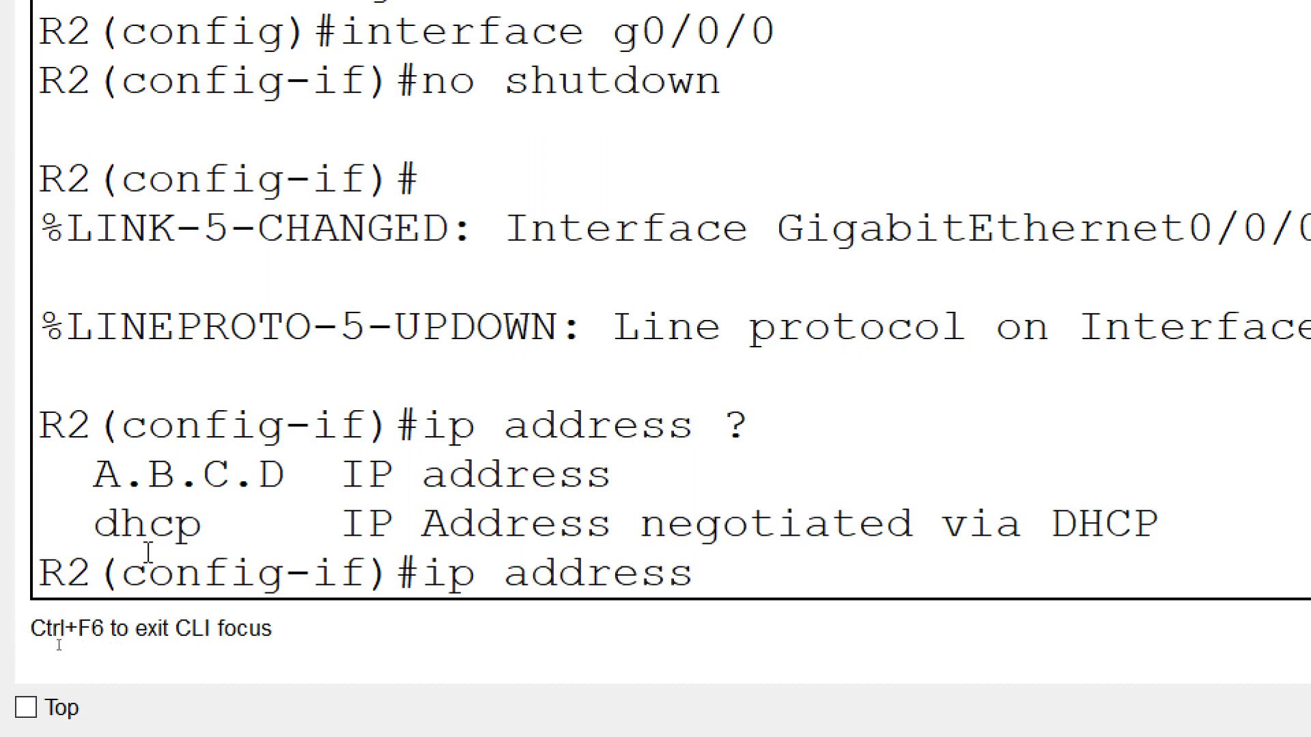
drag(95, 524, 205, 525)
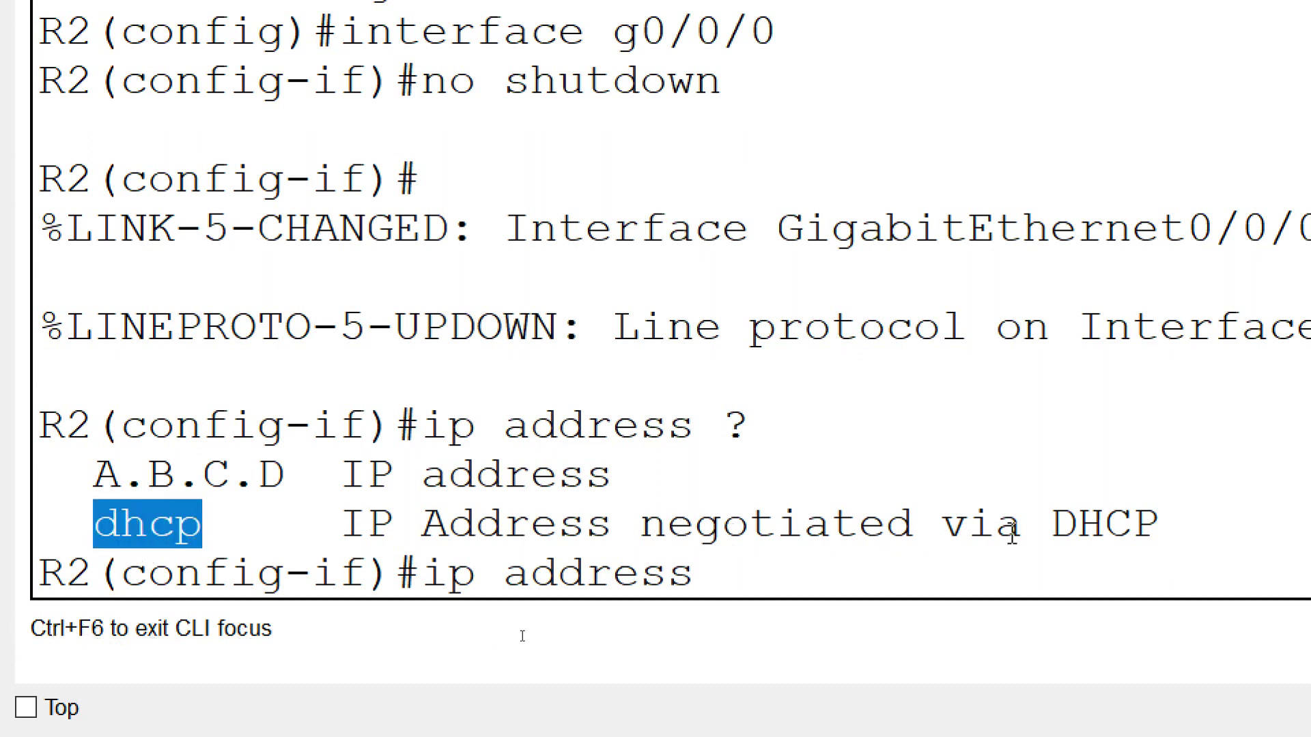
drag(1048, 527, 1159, 527)
click(758, 583)
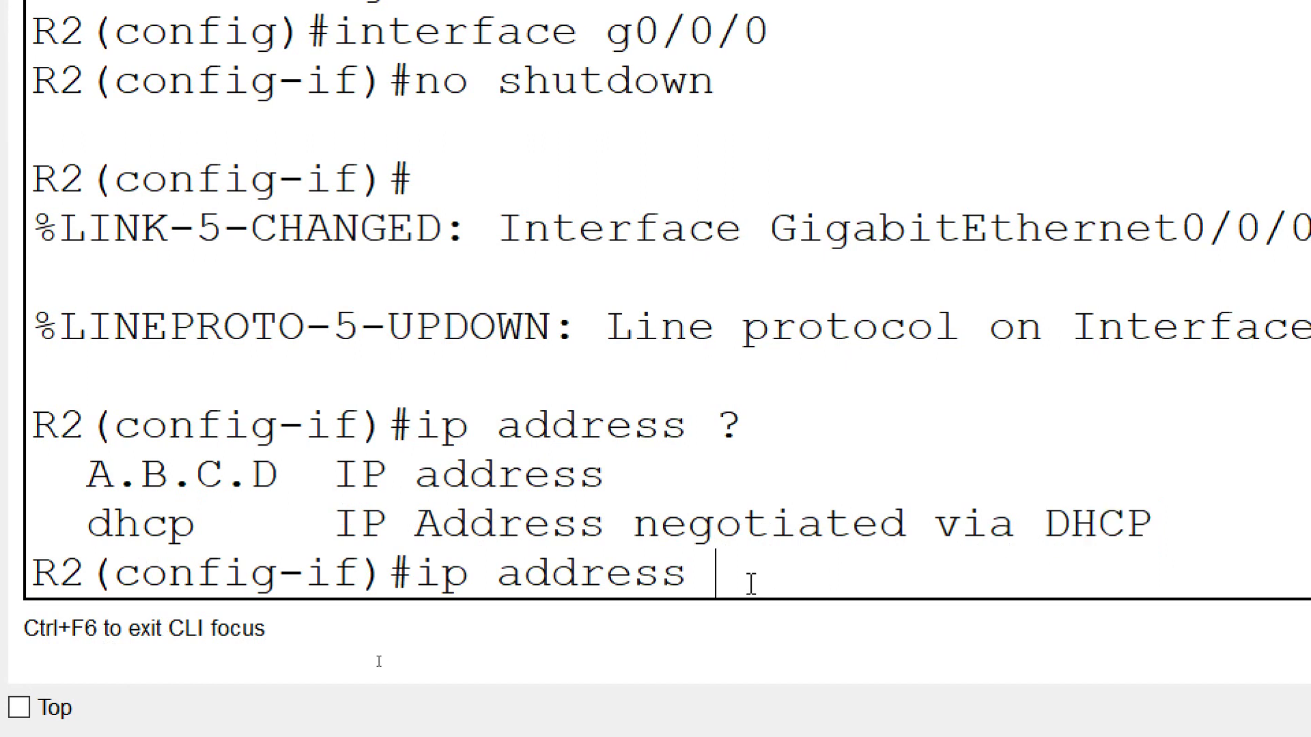
text(dhcp)
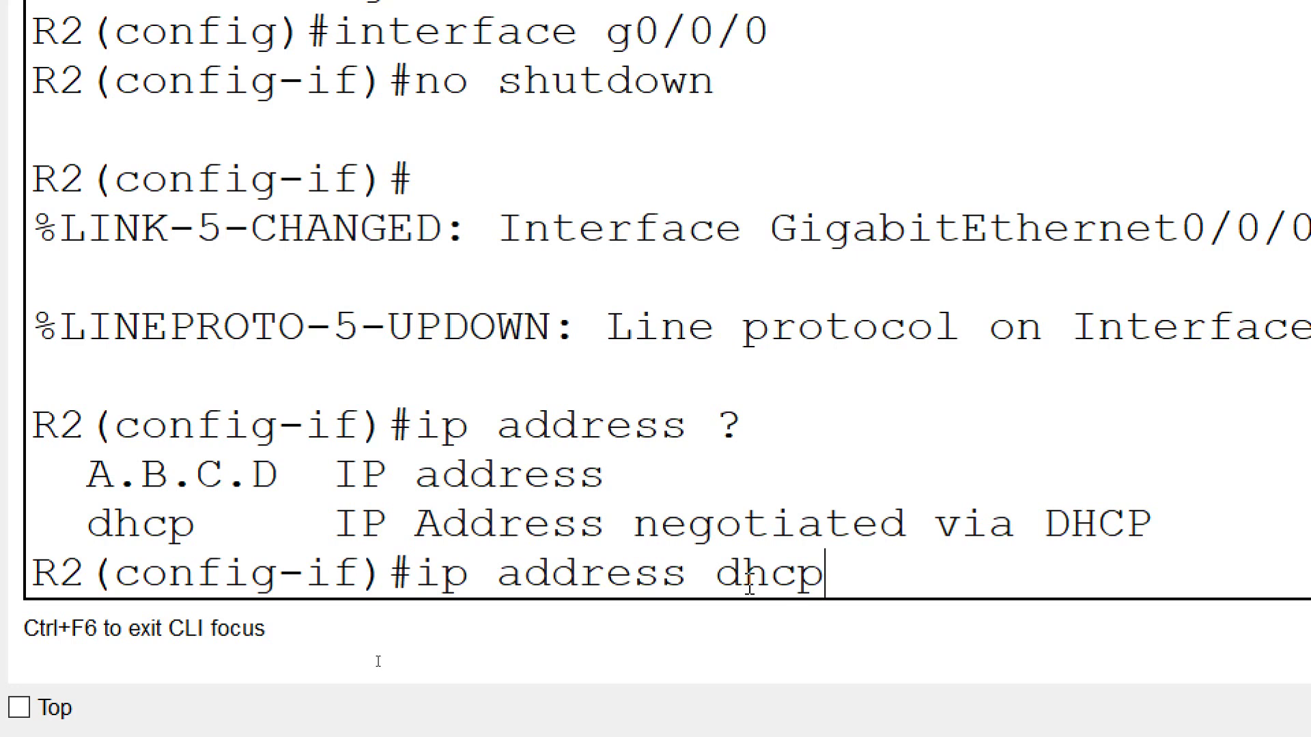
key(Return)
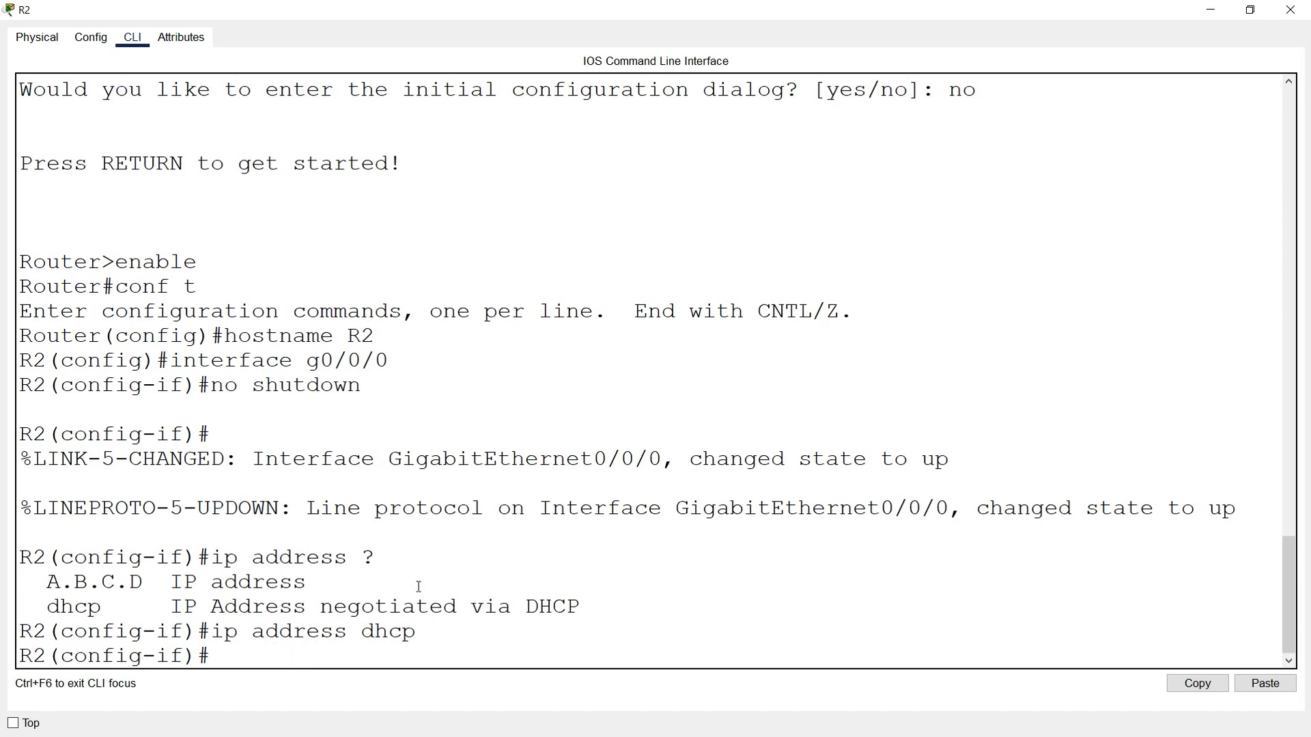
Step: Restore R2's window to its smaller size and fast-forward the simulation time twice
click(1249, 10)
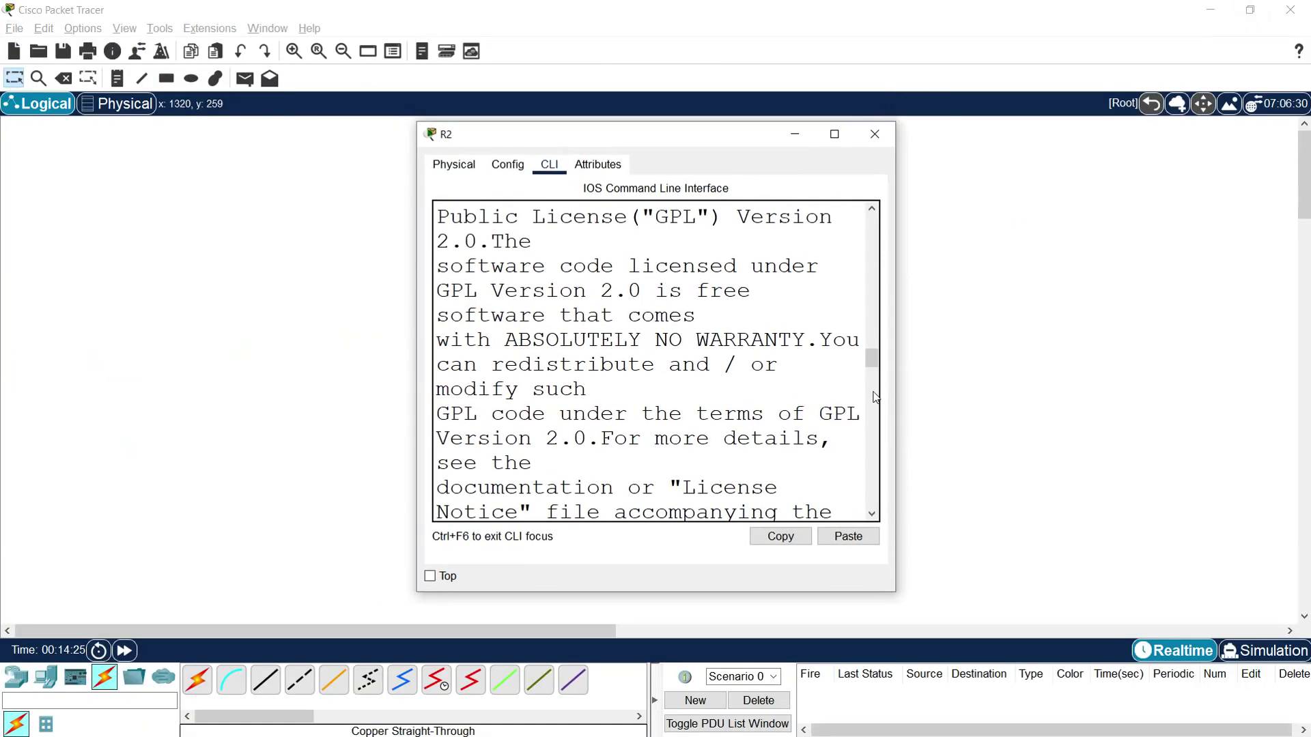
drag(872, 357, 877, 506)
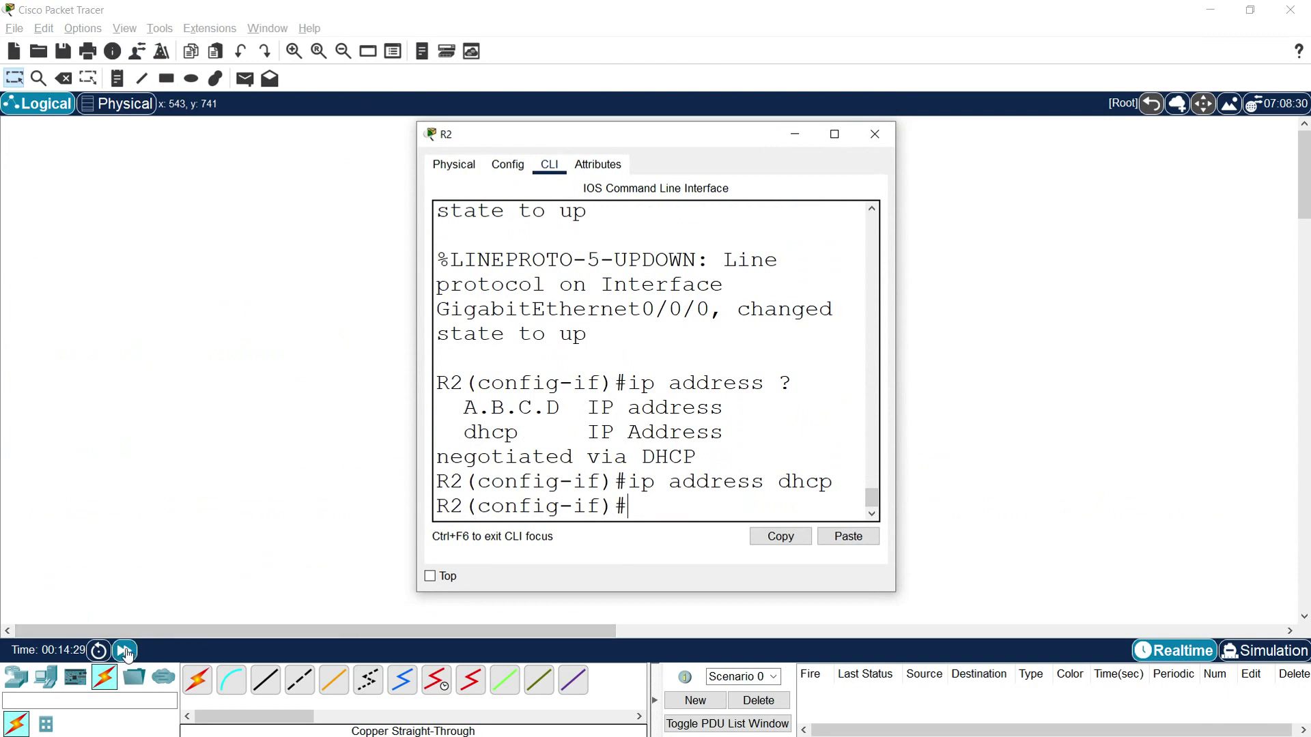
click(126, 652)
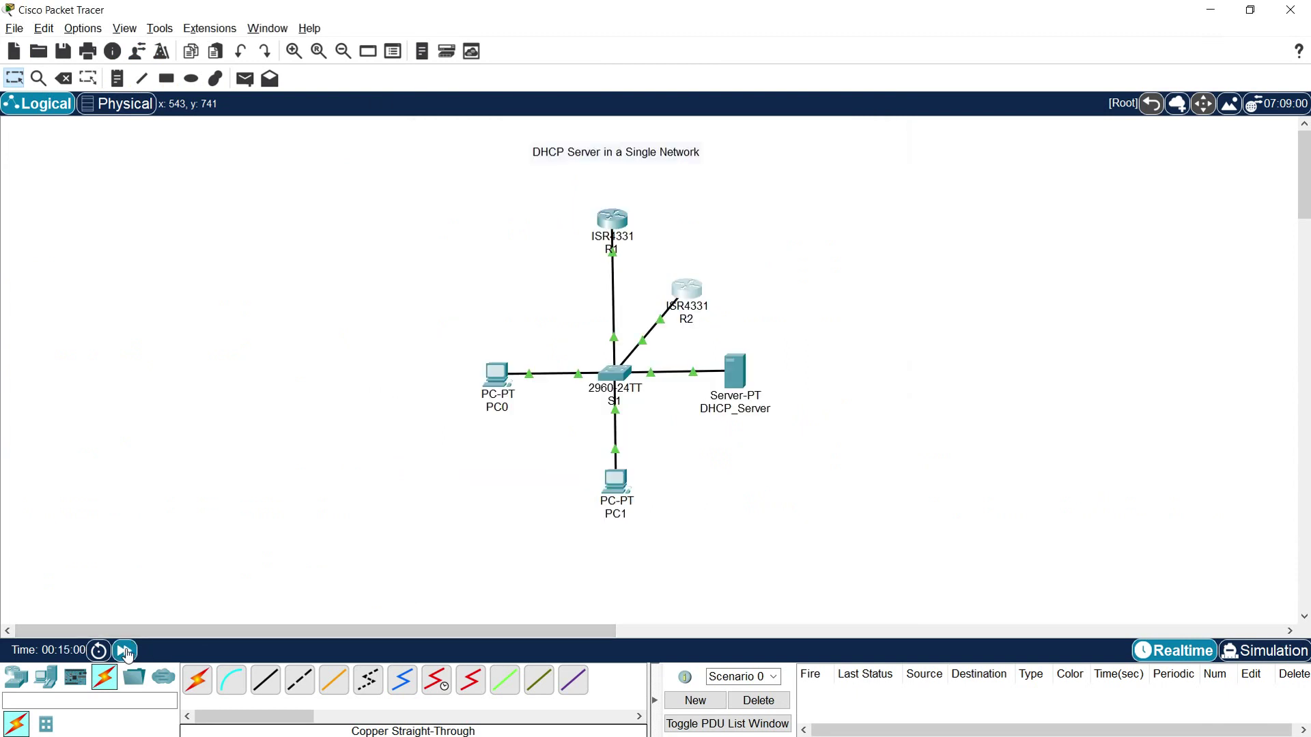
click(125, 652)
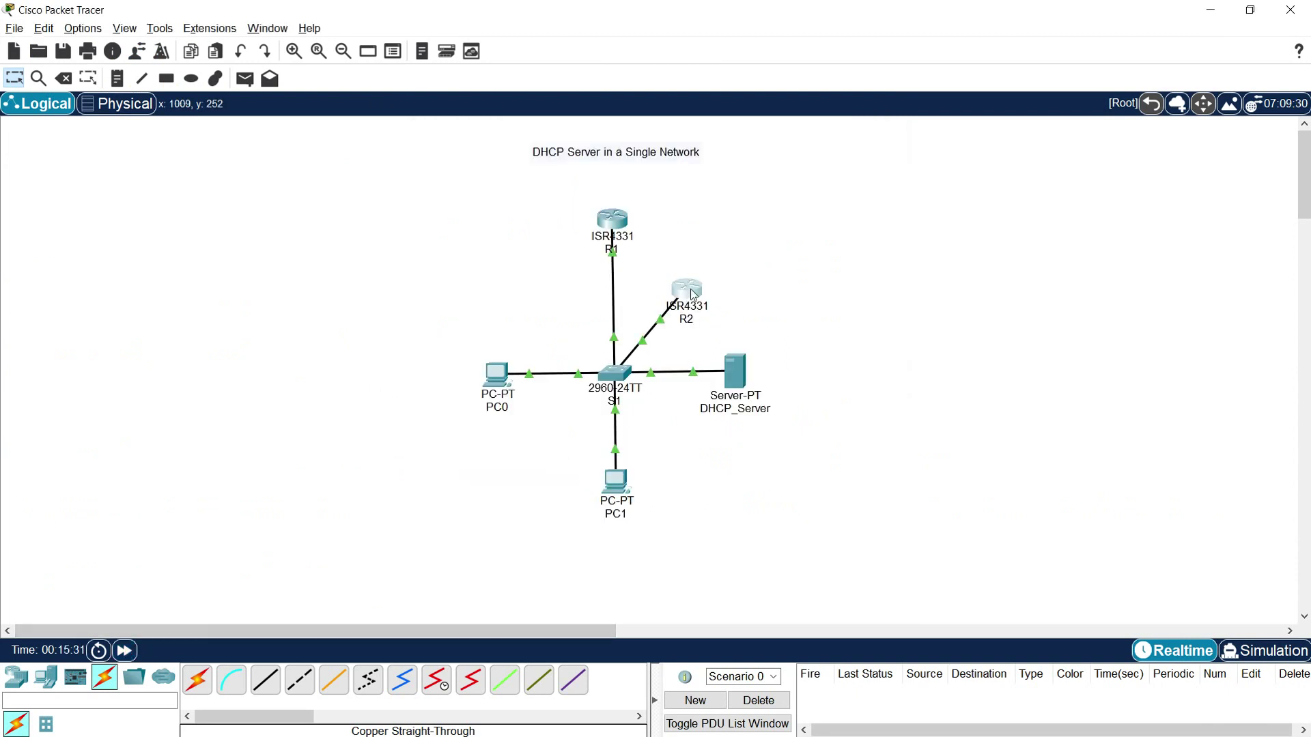
Step: Reopen R2's command line in a maximized window and examine the address and mask in the DHCP assignment message
click(685, 295)
click(834, 134)
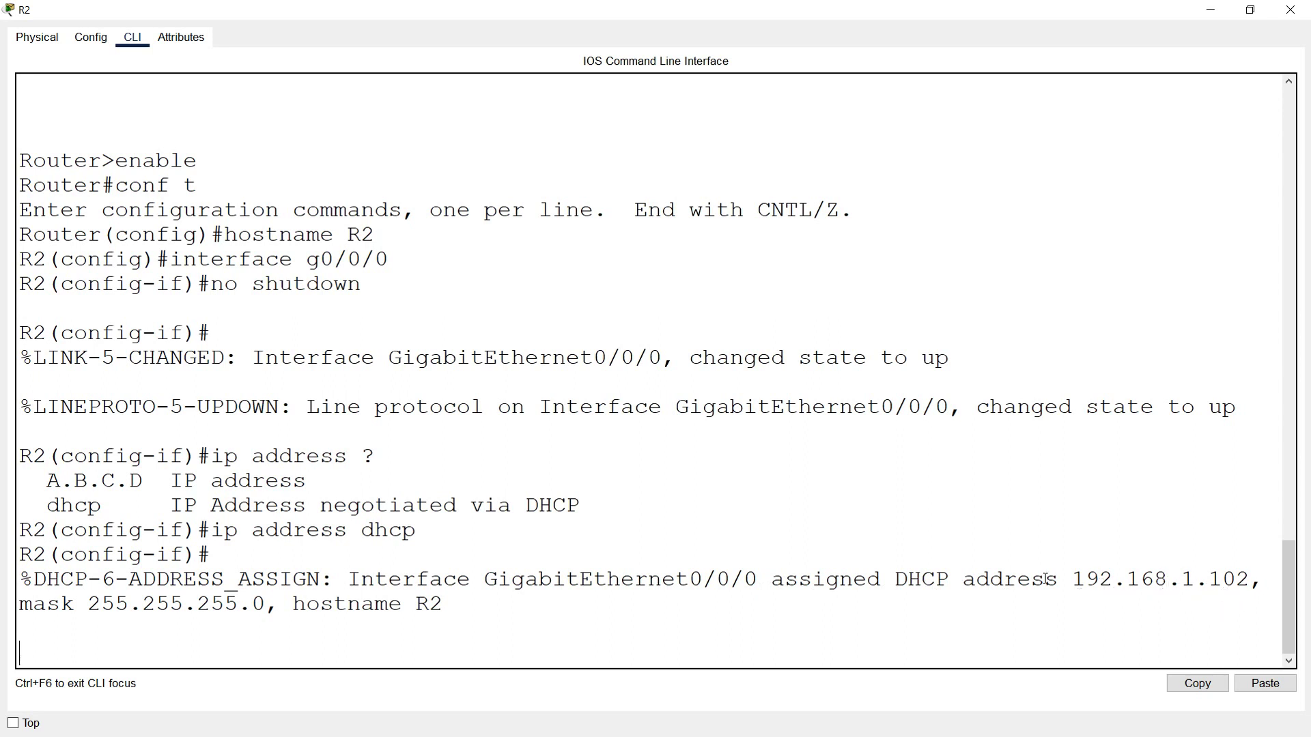
drag(266, 604, 34, 604)
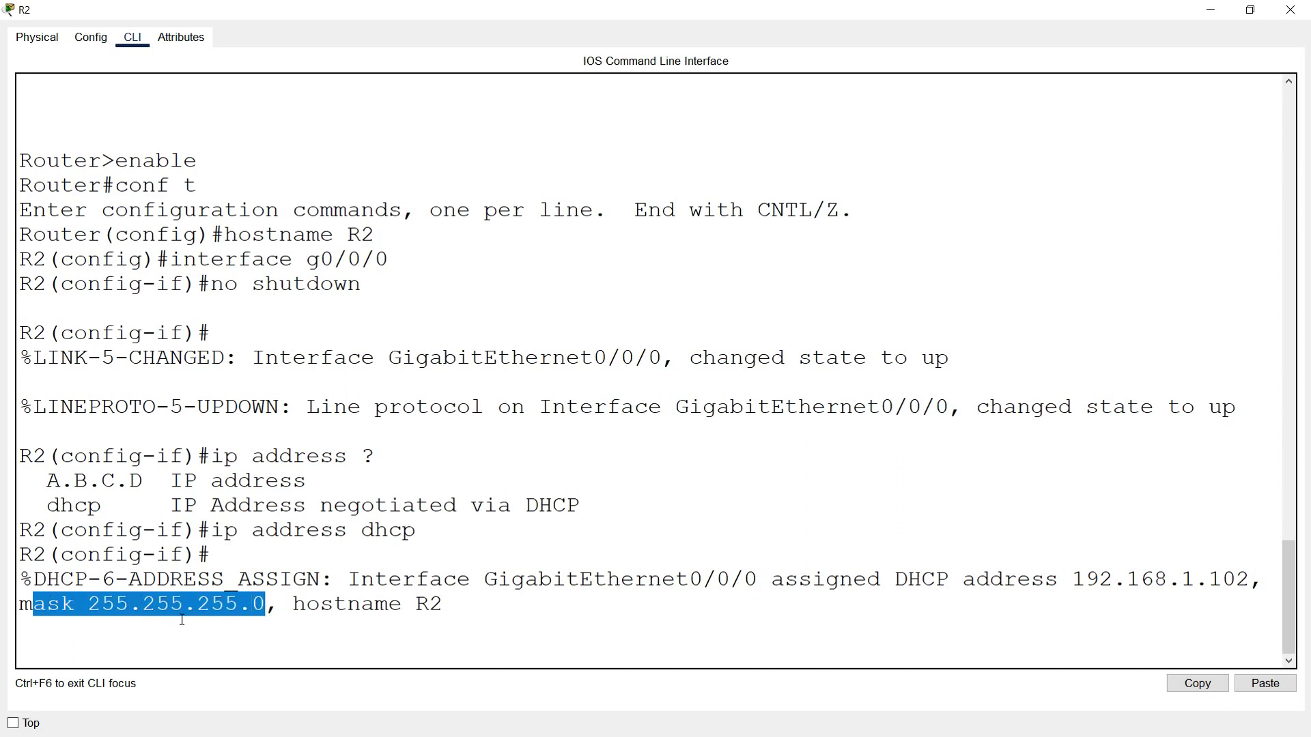
click(275, 610)
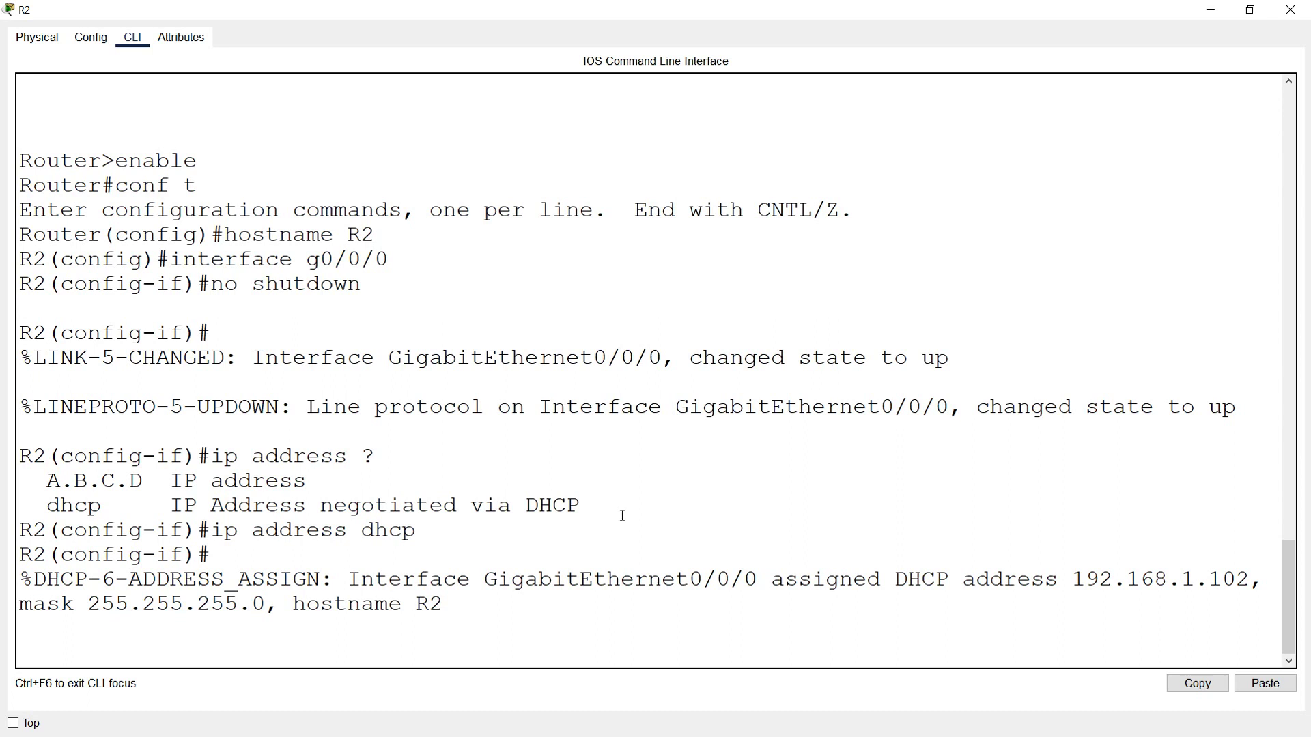
key(Return)
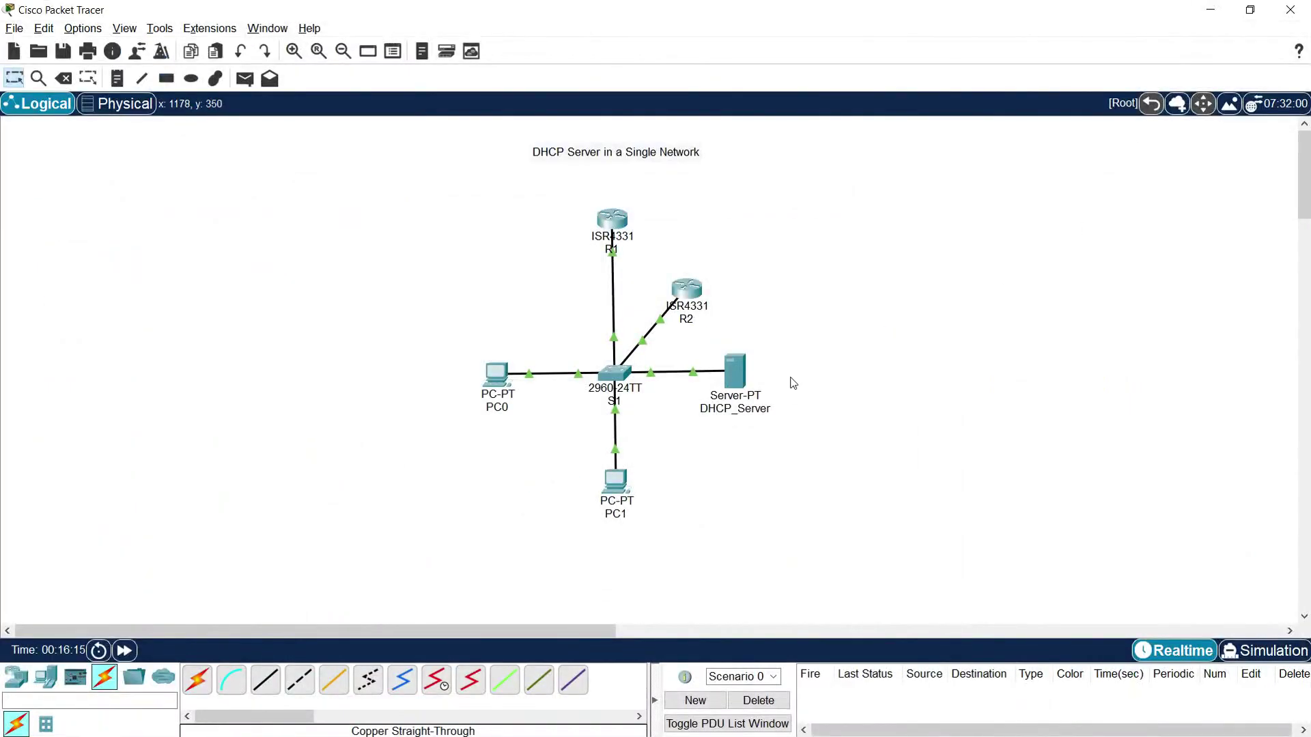
Step: Open R2's command line maximized again and return to privileged mode with end
drag(806, 352, 723, 432)
click(688, 292)
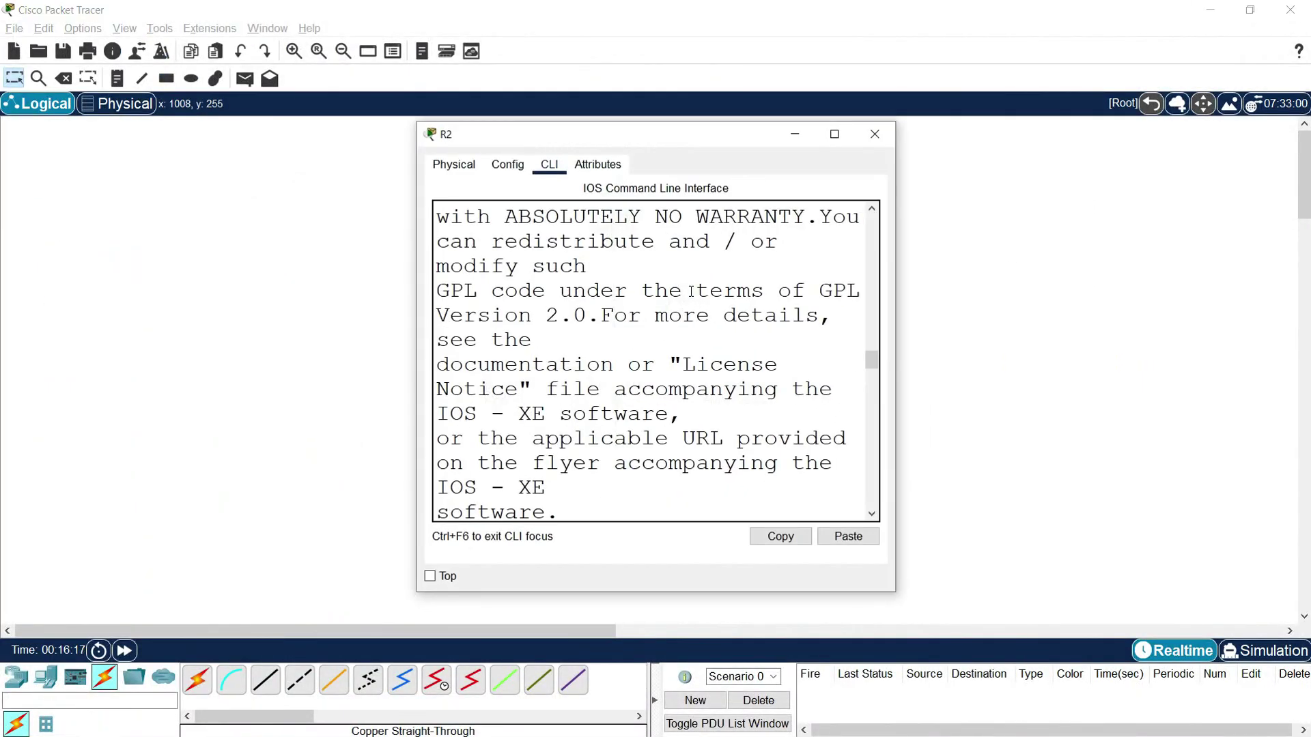
click(834, 134)
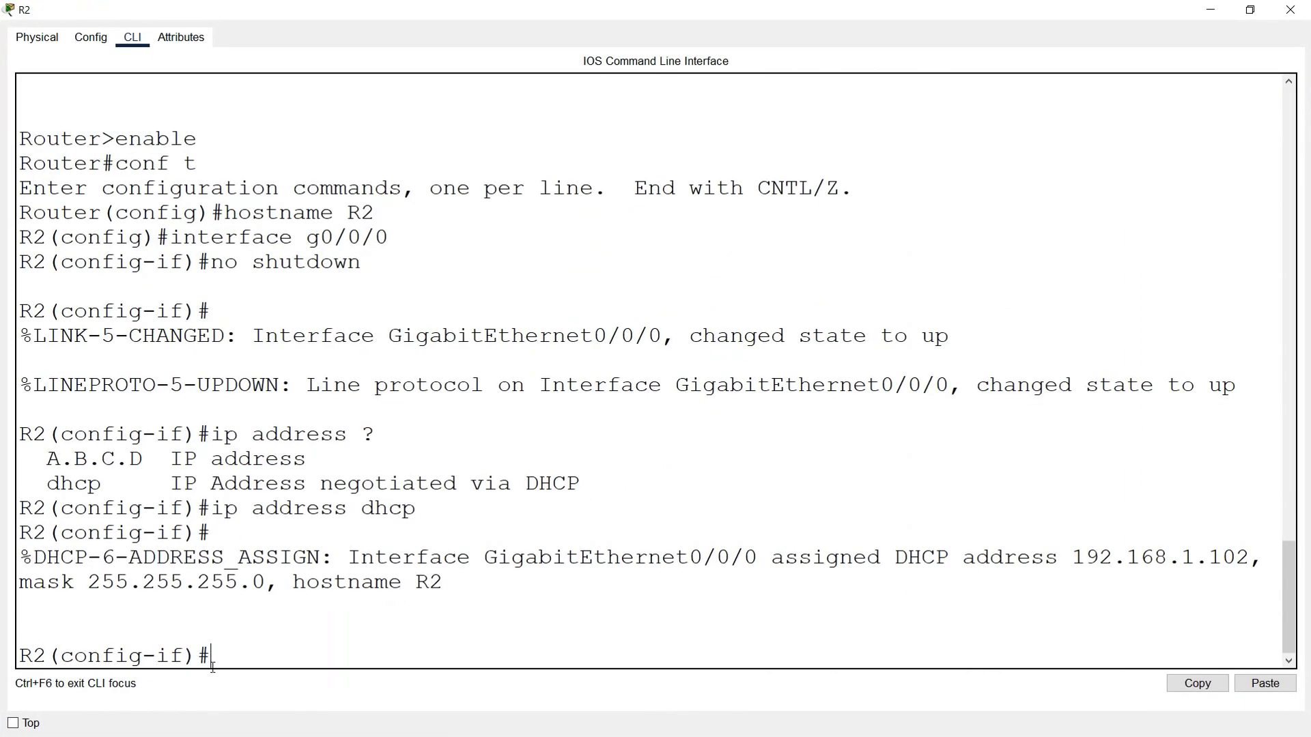
text(end)
key(Return)
Step: Run show ip interface brief on R2 and examine the IP address and method of GigabitEthernet0/0/0
text(show ip interface r)
key(BackSpace)
text(brief)
key(Return)
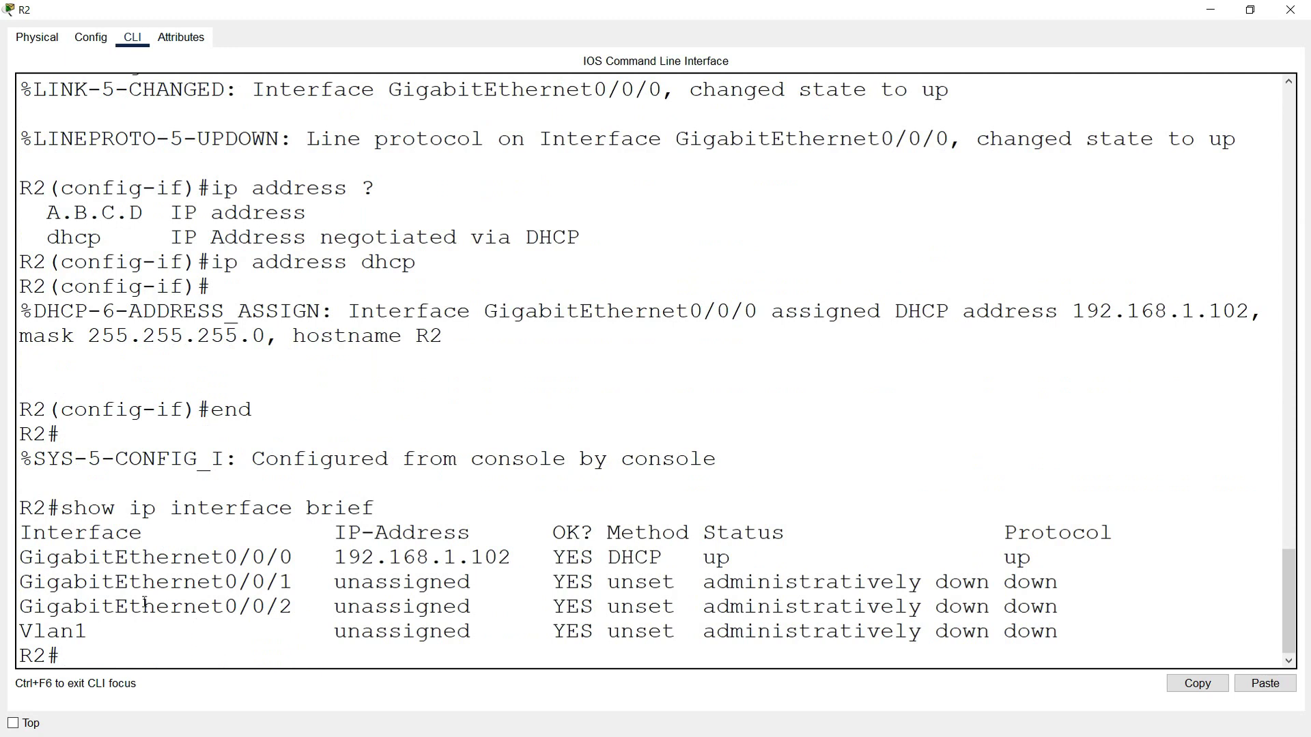
drag(21, 557, 470, 534)
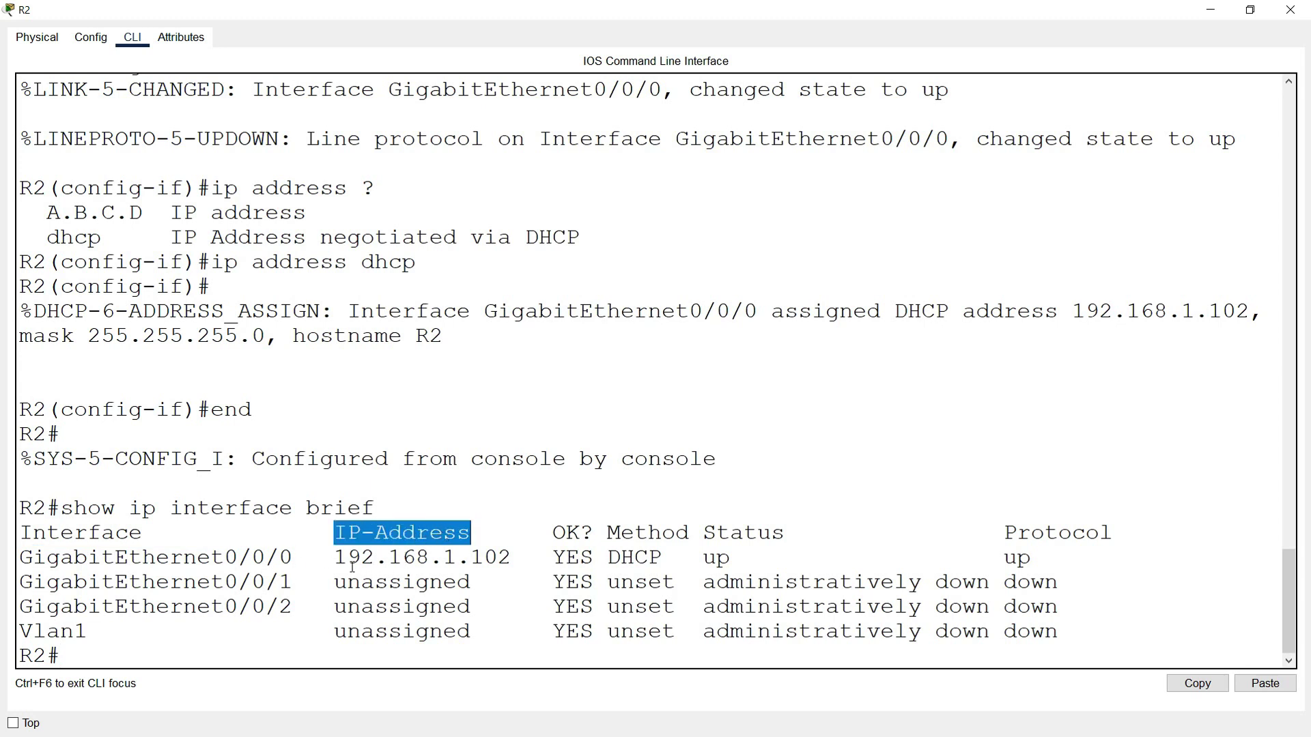
drag(338, 561, 512, 559)
drag(607, 534, 688, 536)
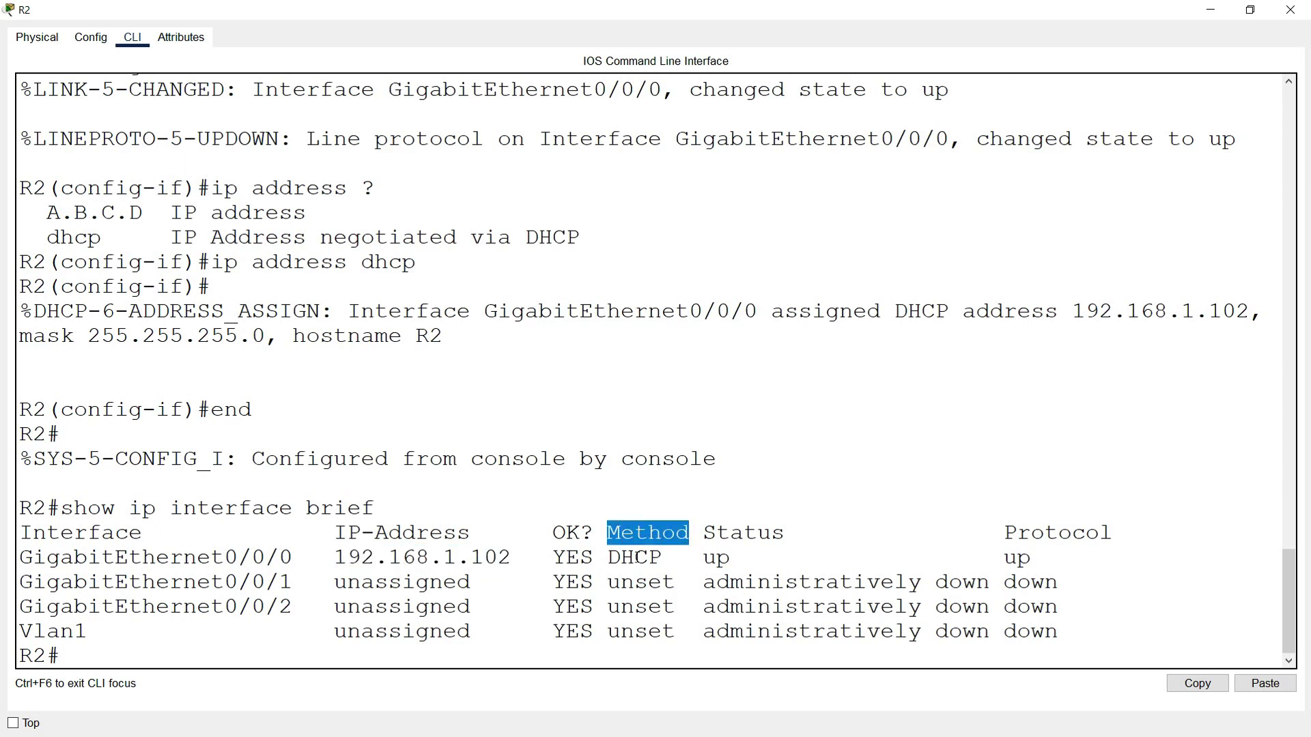
Step: Examine the address assignment method of GigabitEthernet0/0/0 in R2's interface summary
drag(610, 558, 664, 562)
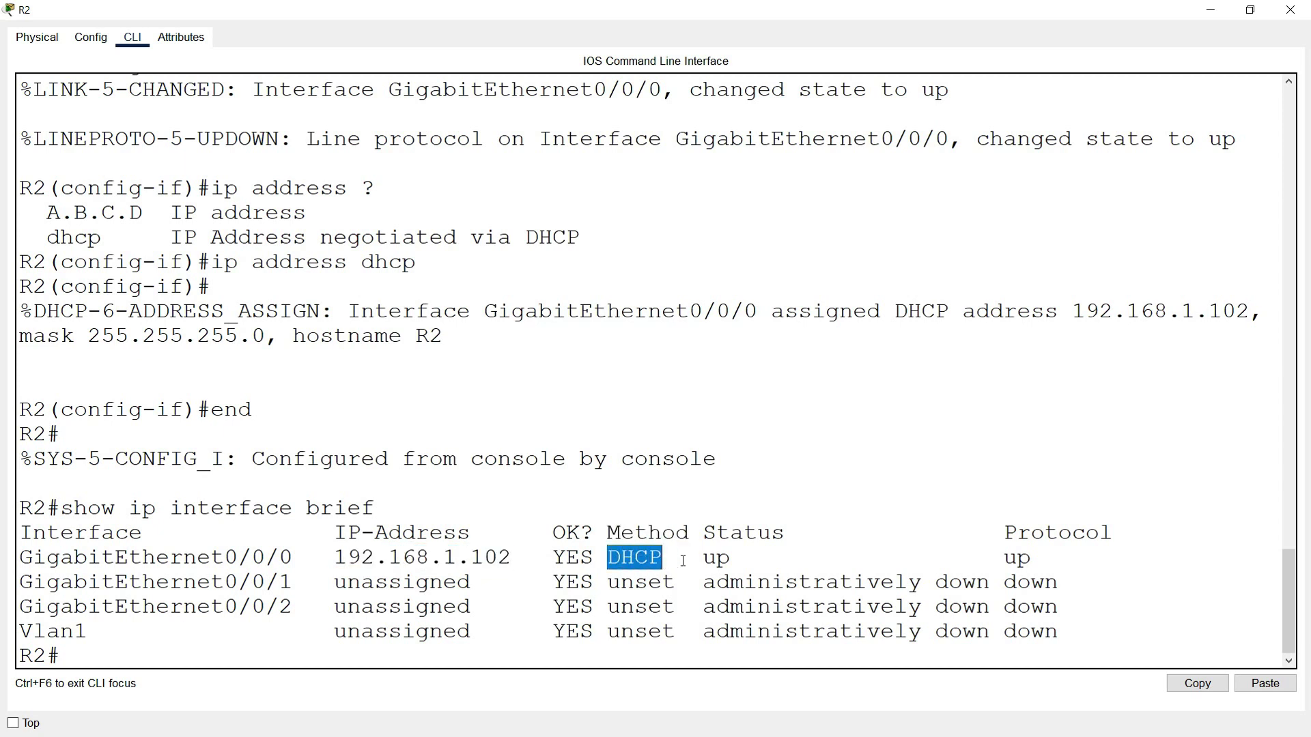
click(786, 416)
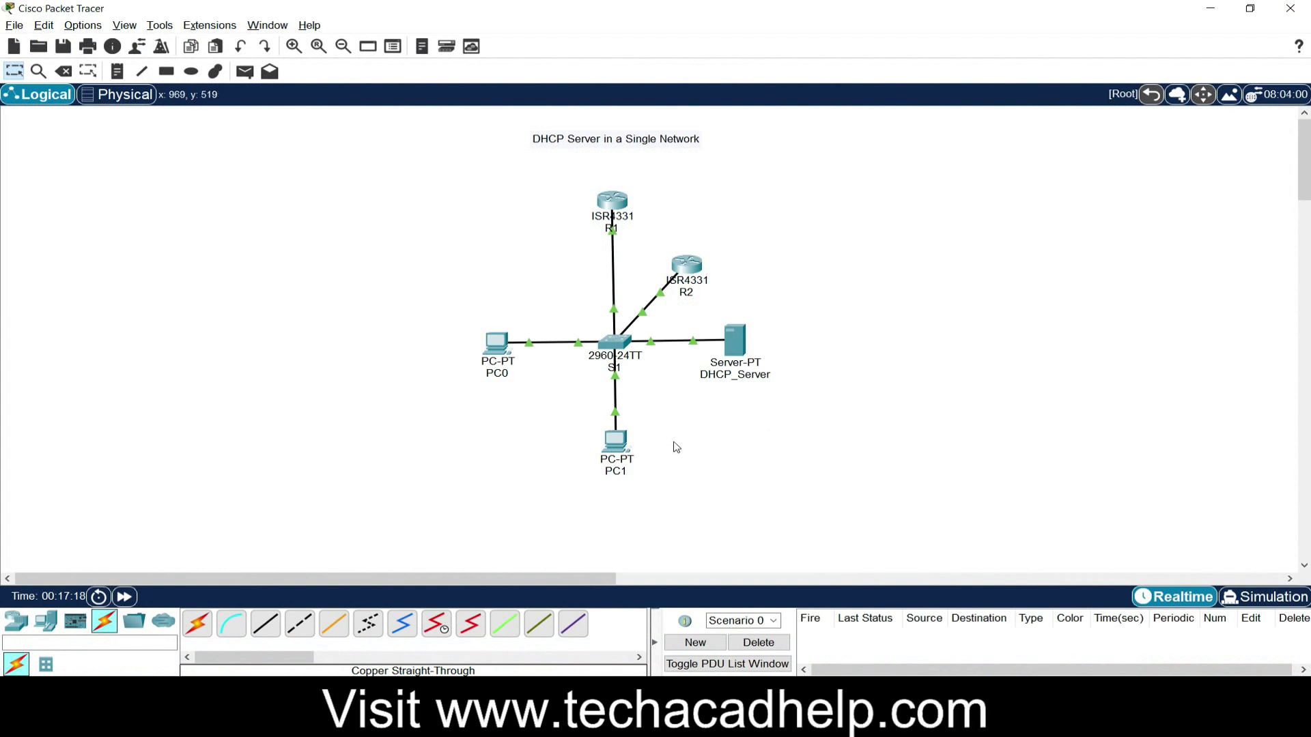
Step: Open PC0's Command Prompt in a maximized window and ping the default gateway R1 at 192.168.1.1
click(499, 352)
click(735, 202)
click(834, 121)
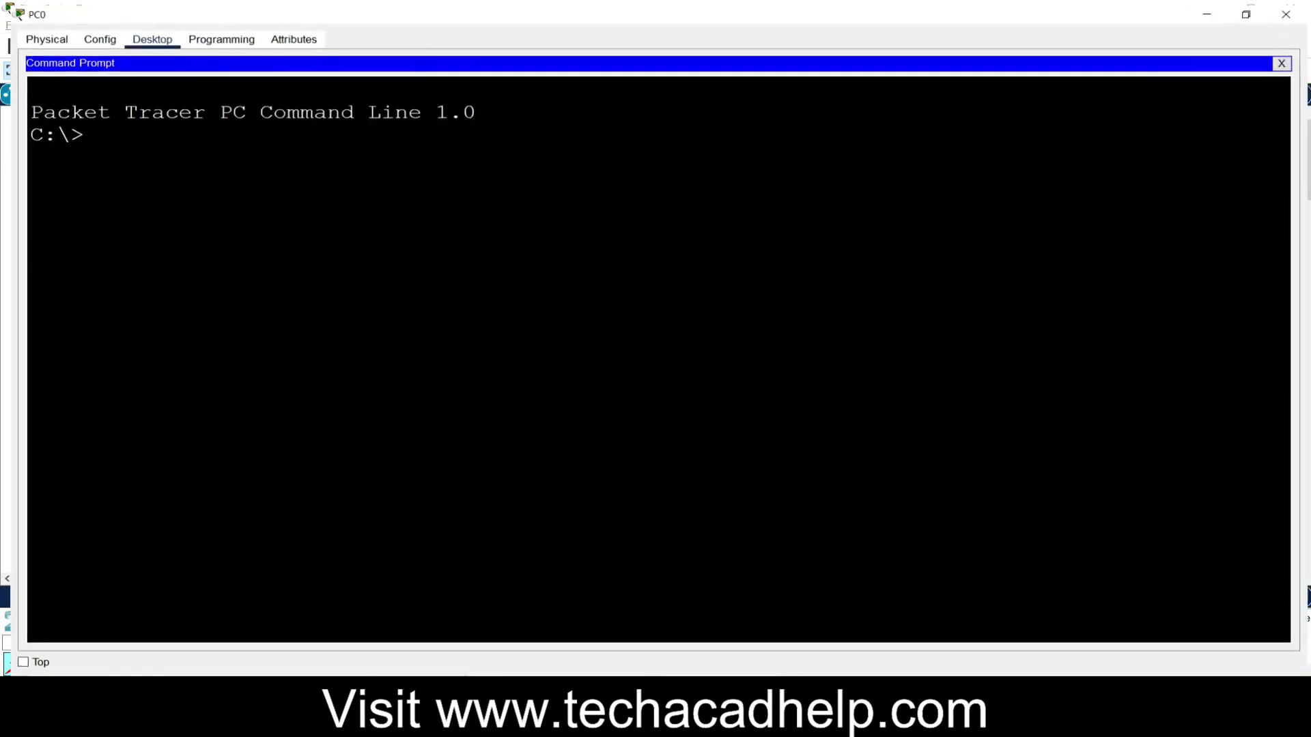
text(ping )
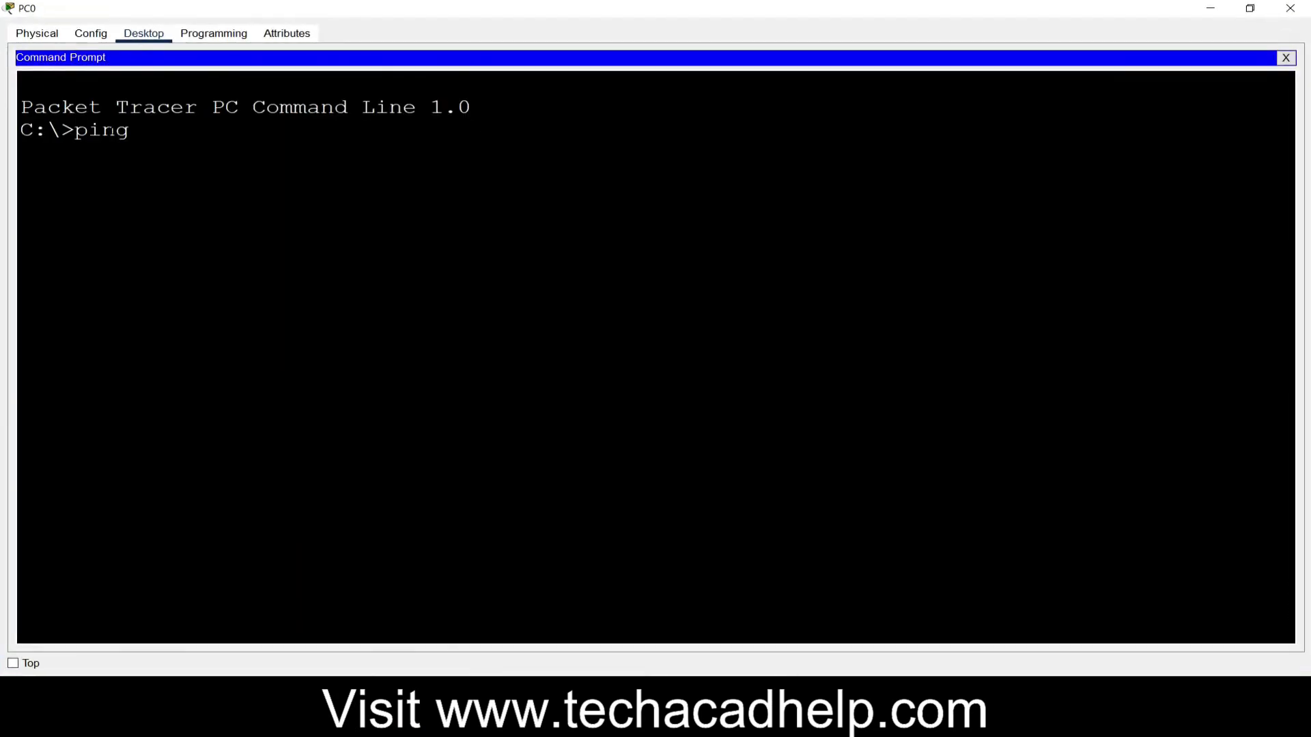
text(192.168.1.1)
key(Return)
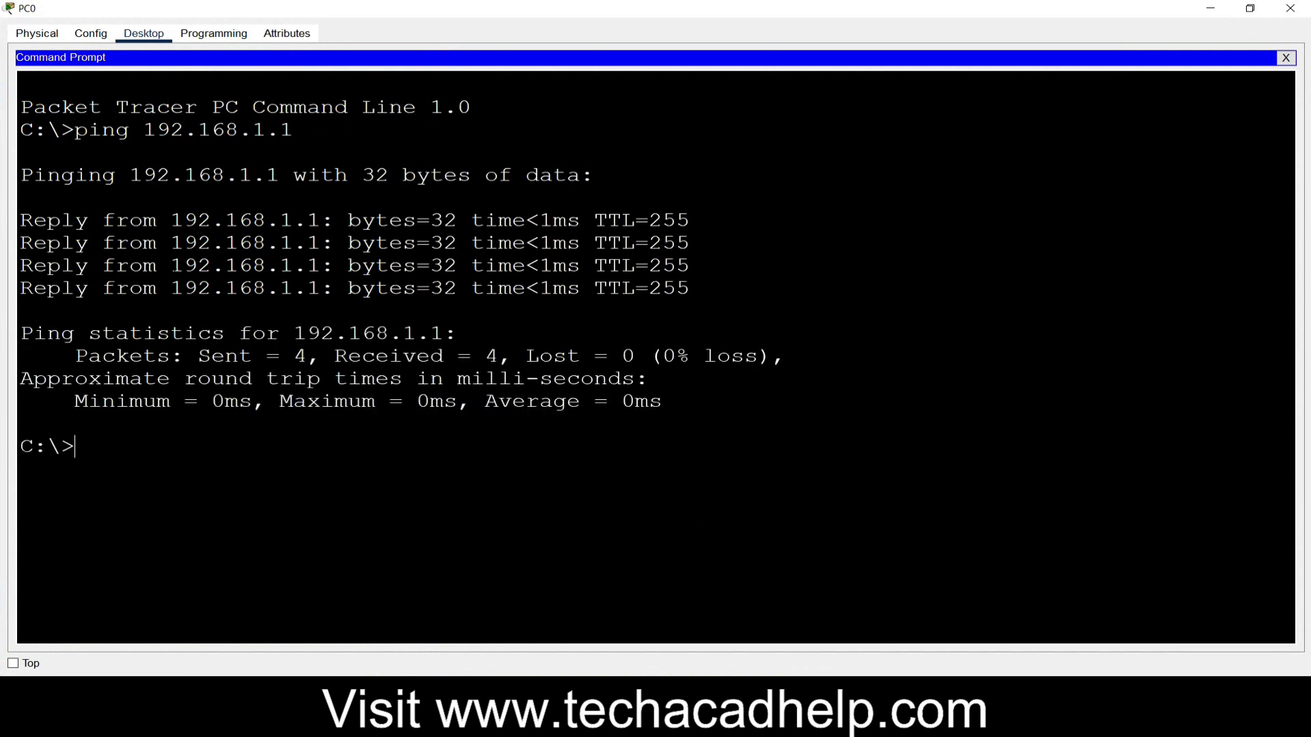
Step: Reuse the previous ping command on PC0 to test connectivity to 192.168.1.101
key(Up)
key(BackSpace)
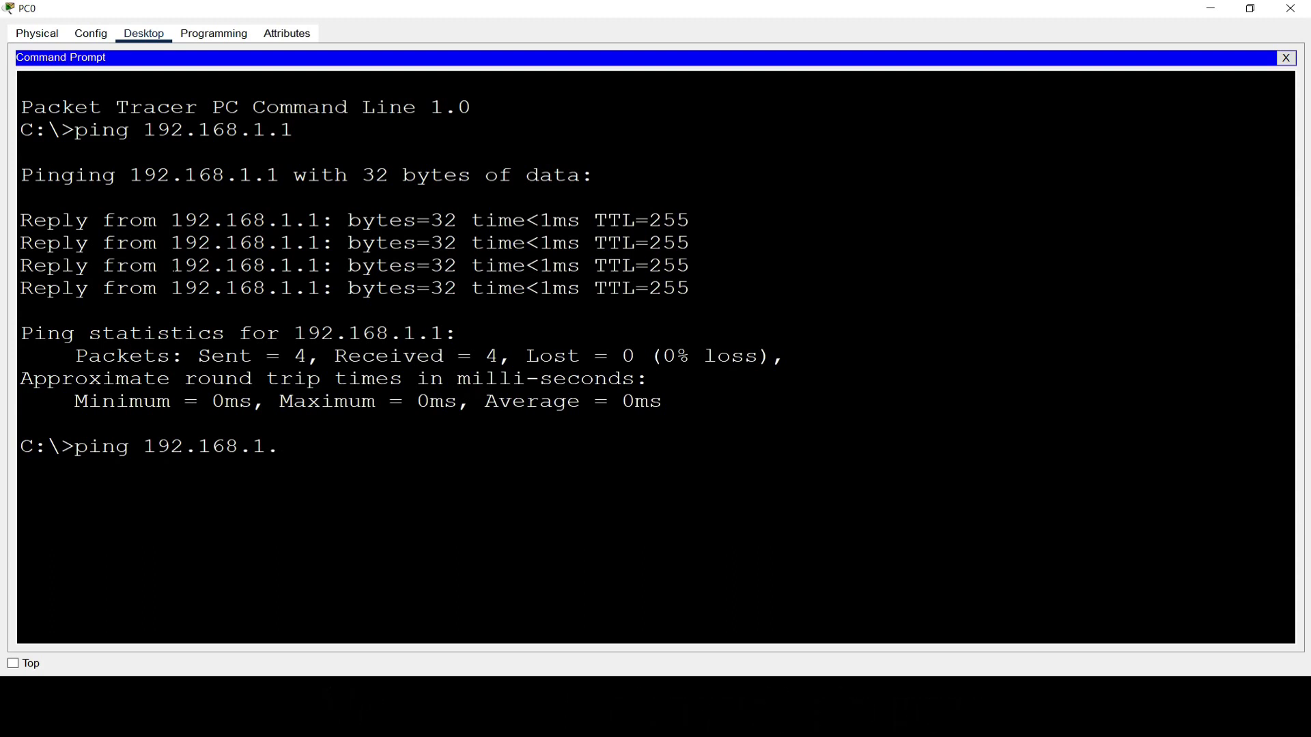
text(101)
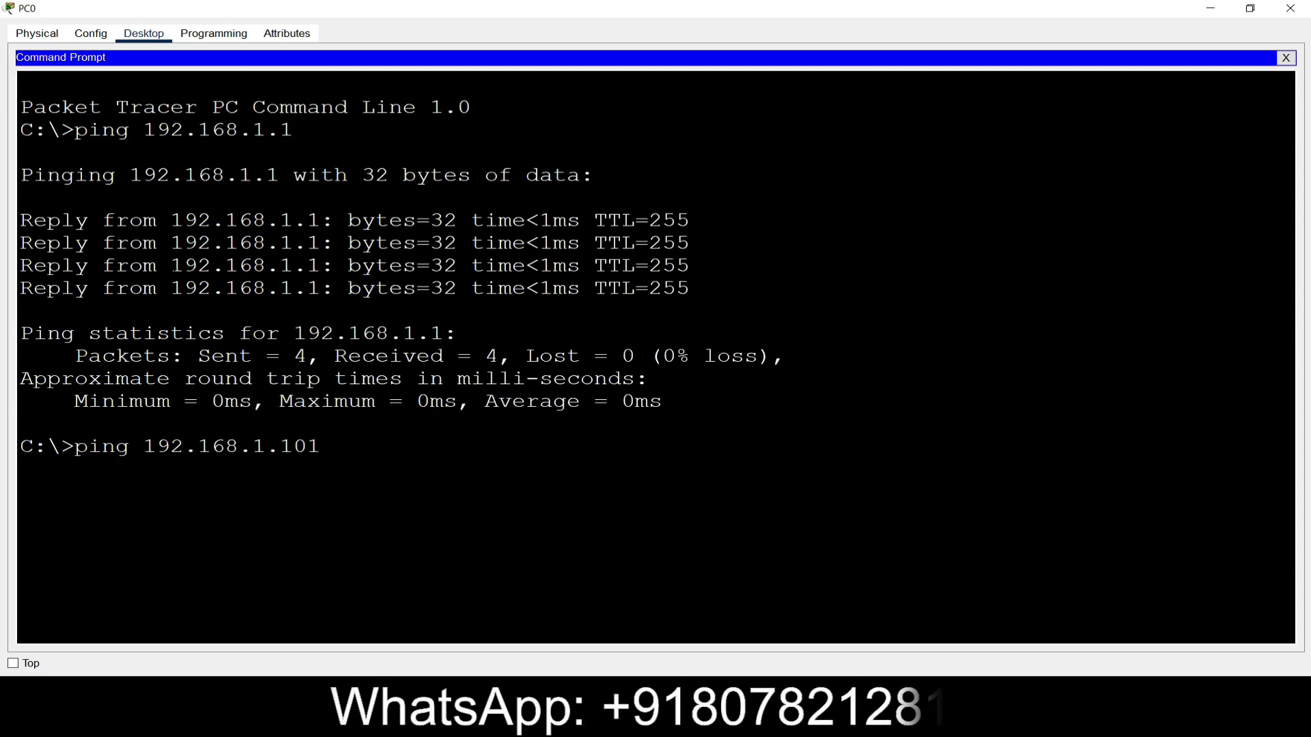
key(Return)
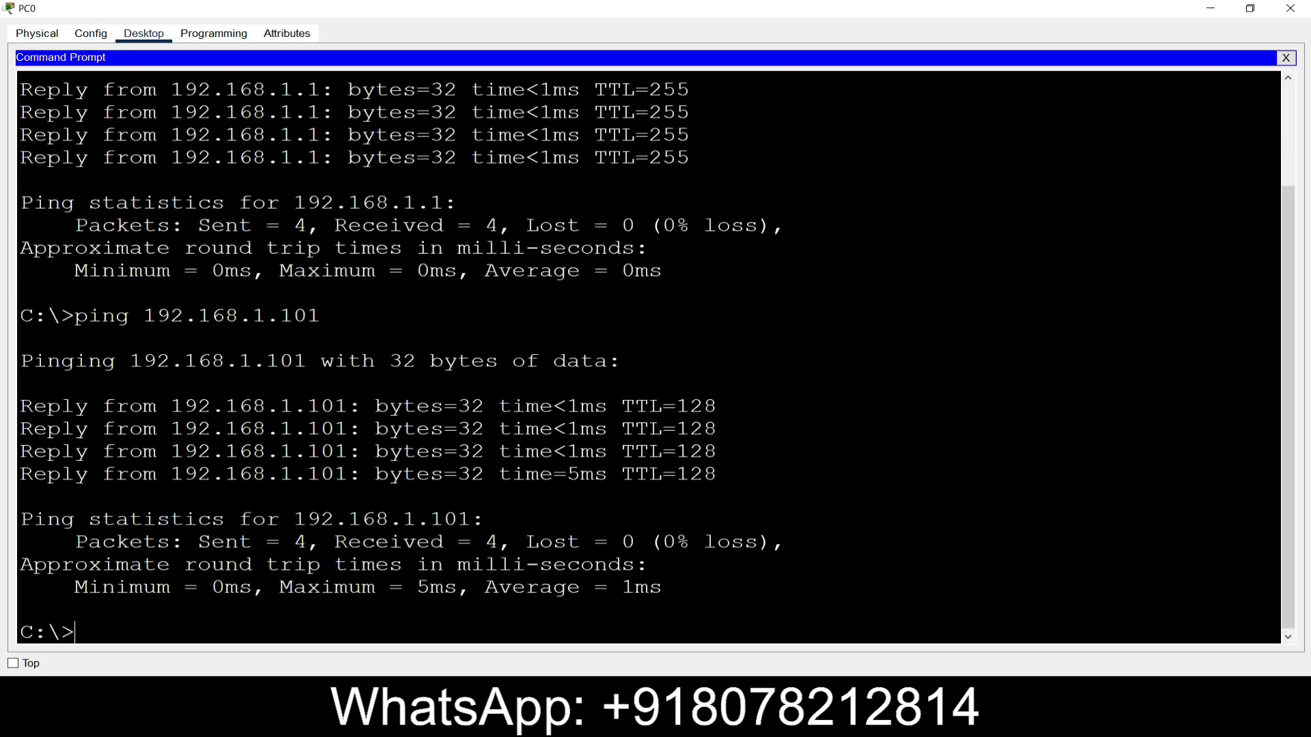
Step: Change the recalled ping target to R2's address 192.168.1.102 and run the ping from PC0
key(Up)
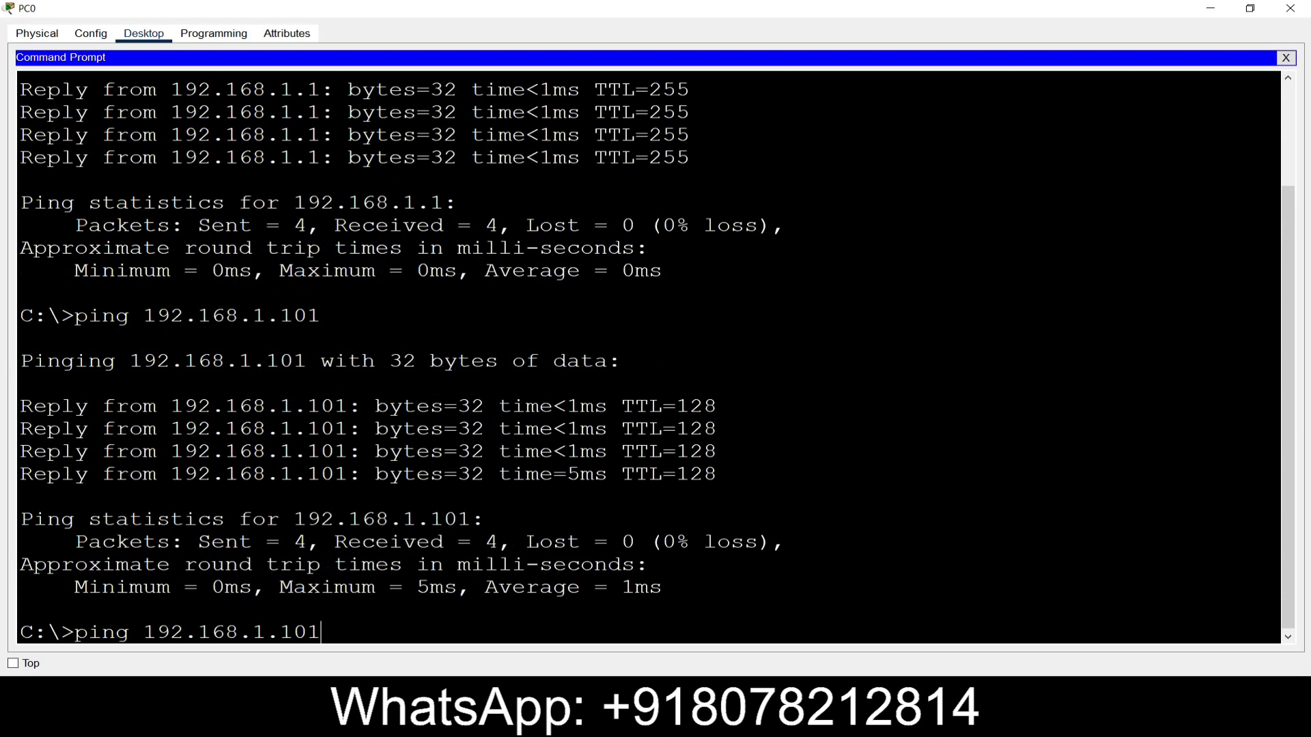
text(2)
key(BackSpace)
key(BackSpace)
text(2)
key(Return)
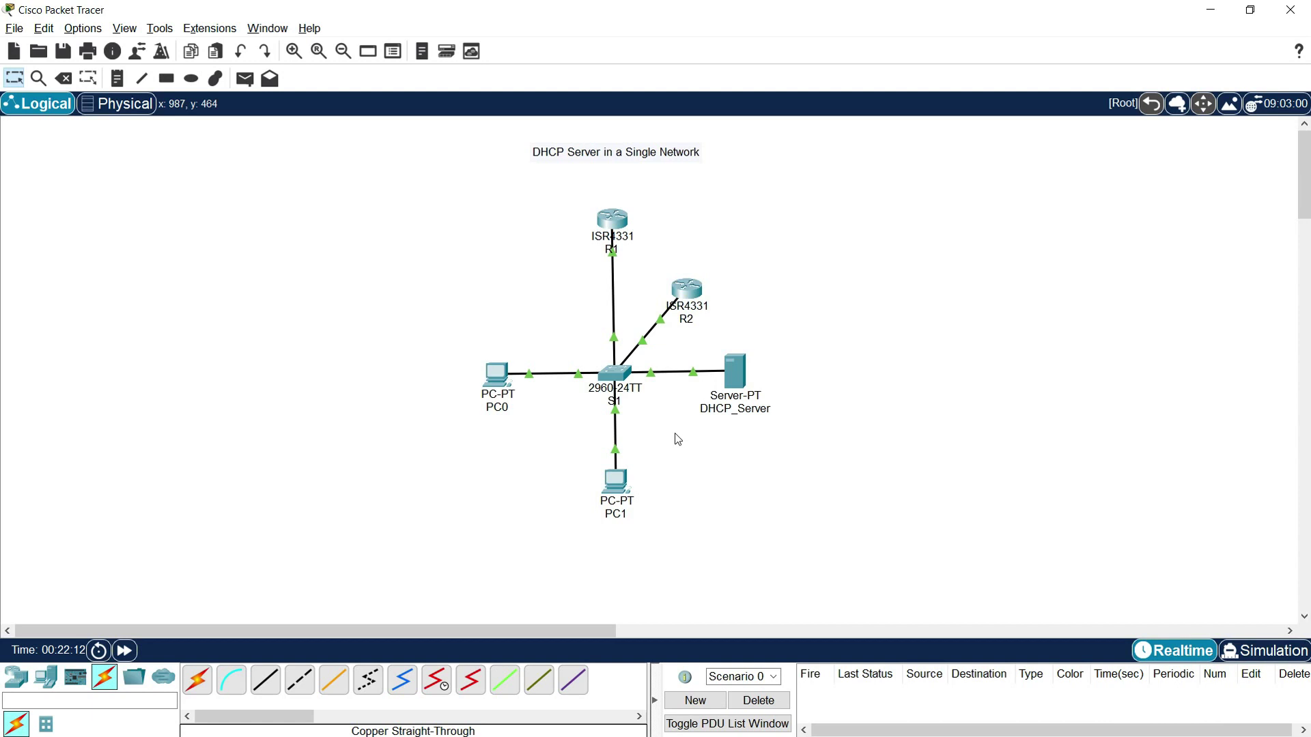
drag(586, 348, 647, 419)
drag(795, 354, 704, 435)
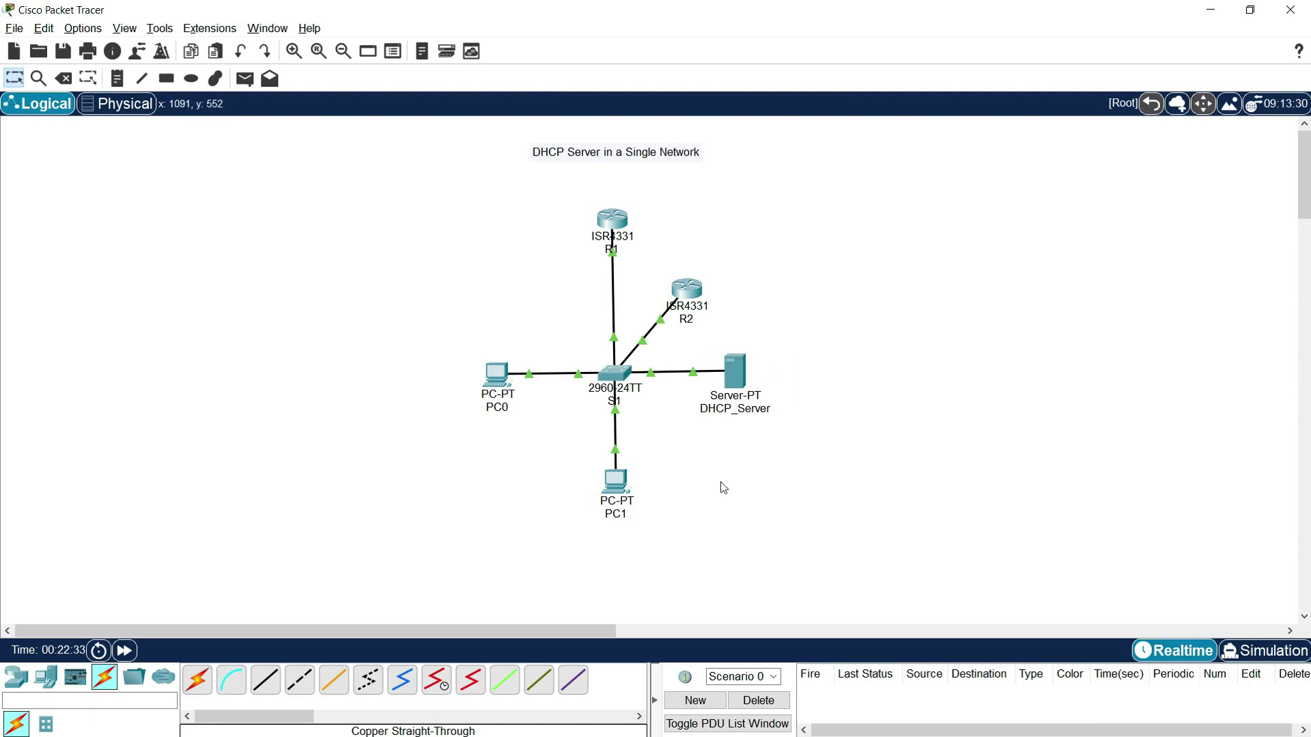